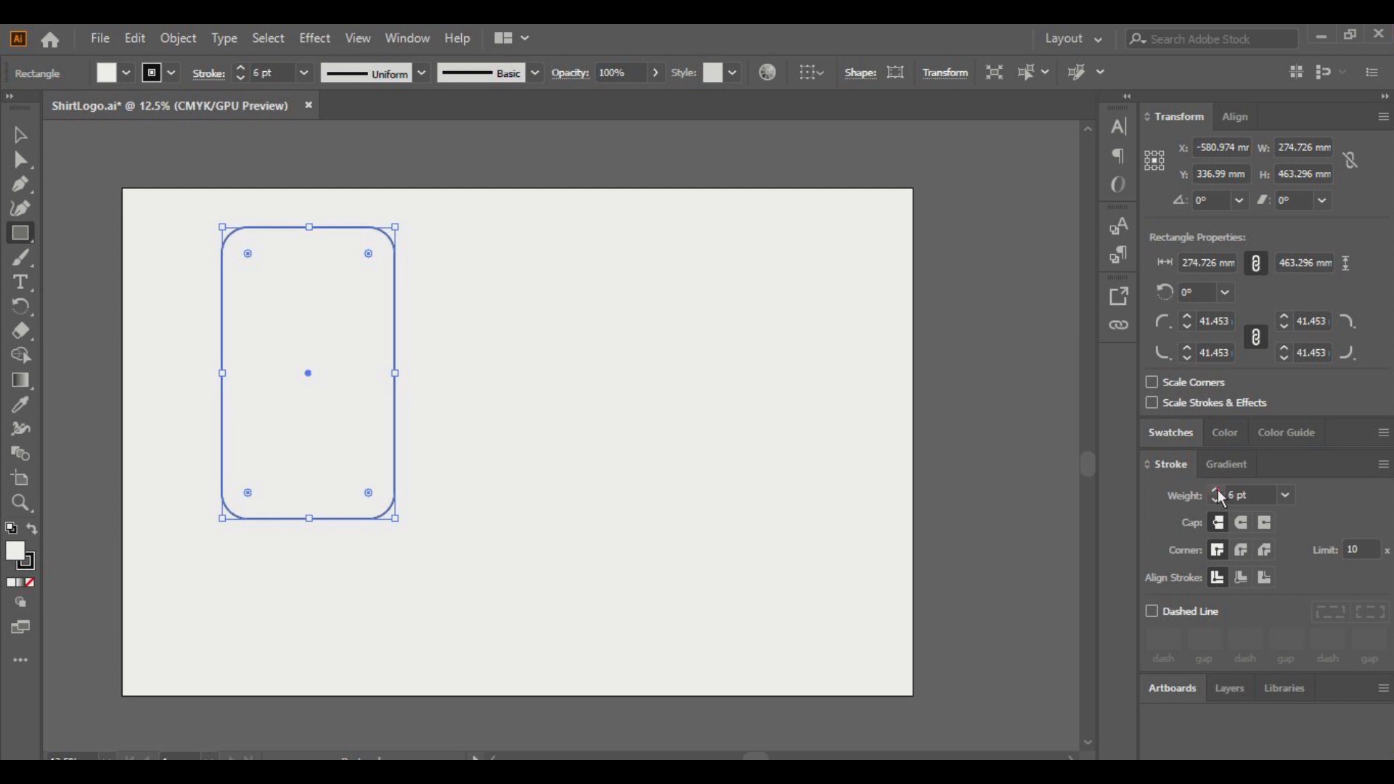
Step: Set the rounded rectangle's stroke weight to 15 pt and deselect it
{"action": "left_click", "coordinate": [1216, 490]}
{"action": "left_click", "coordinate": [1216, 490]}
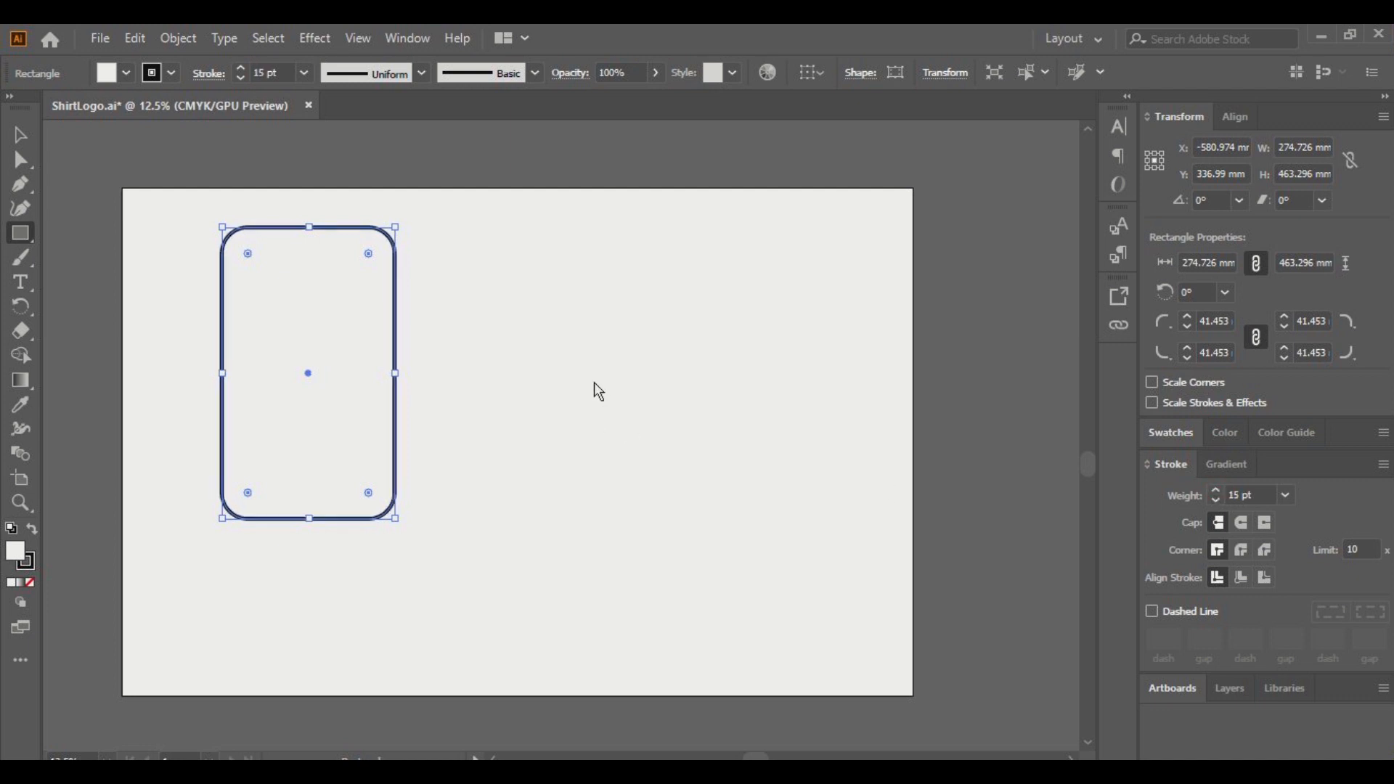
{"action": "left_click", "coordinate": [609, 346]}
{"action": "left_click", "coordinate": [755, 438]}
{"action": "key", "text": "v"}
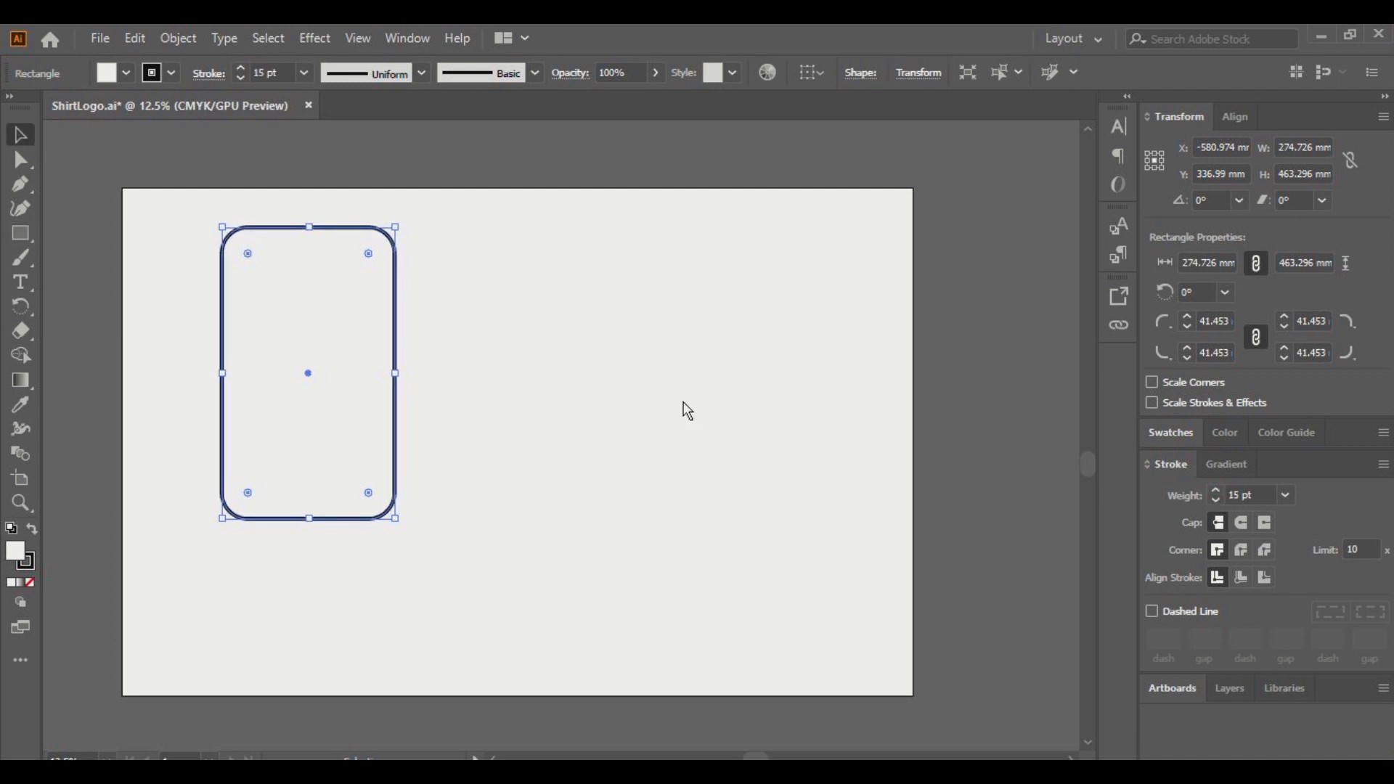
{"action": "left_click", "coordinate": [685, 408]}
Step: Beside the rounded rectangle, draw a vertical Pen path about 294 mm tall, starting level with its base, and curve it into half a fingertip
{"action": "key", "text": "p"}
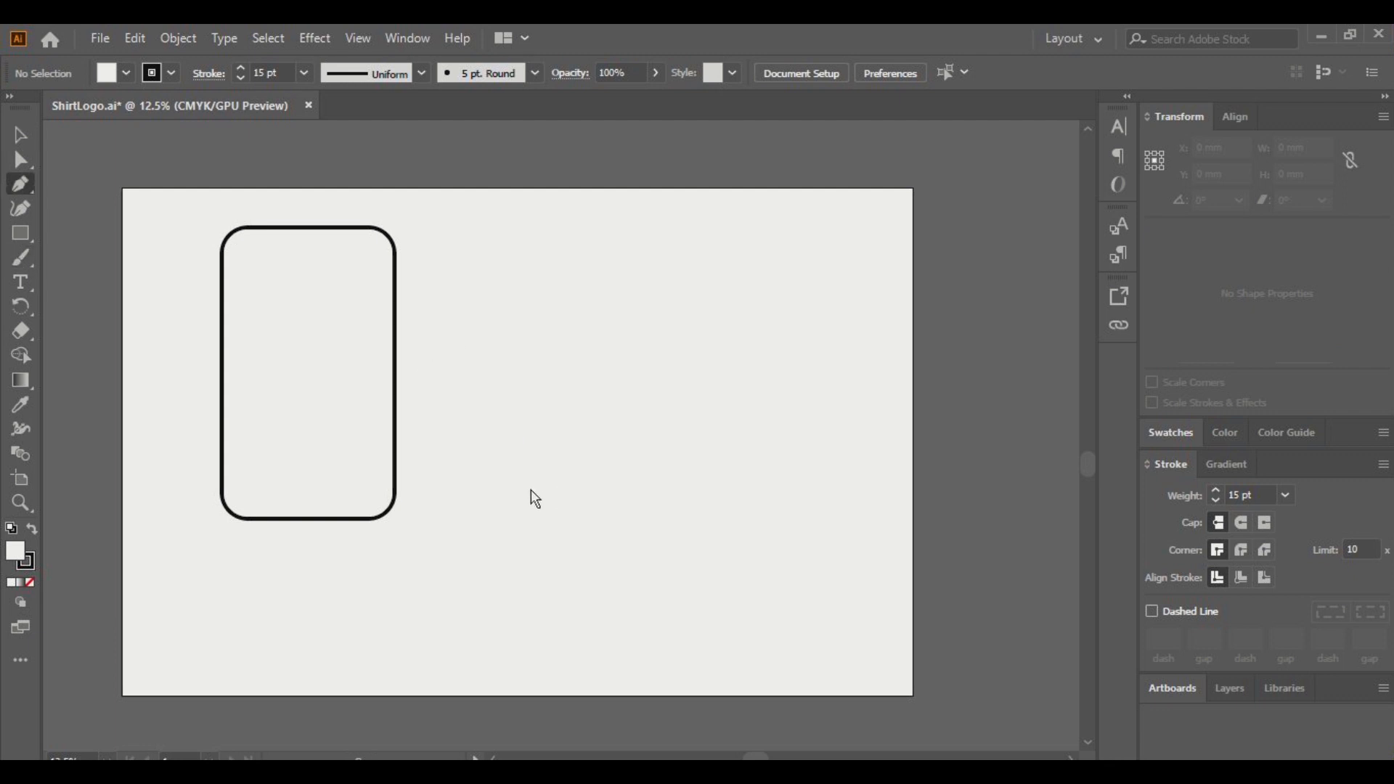
{"action": "left_click_drag", "start_coordinate": [512, 467], "coordinate": [515, 398]}
{"action": "key", "text": "ctrl+z"}
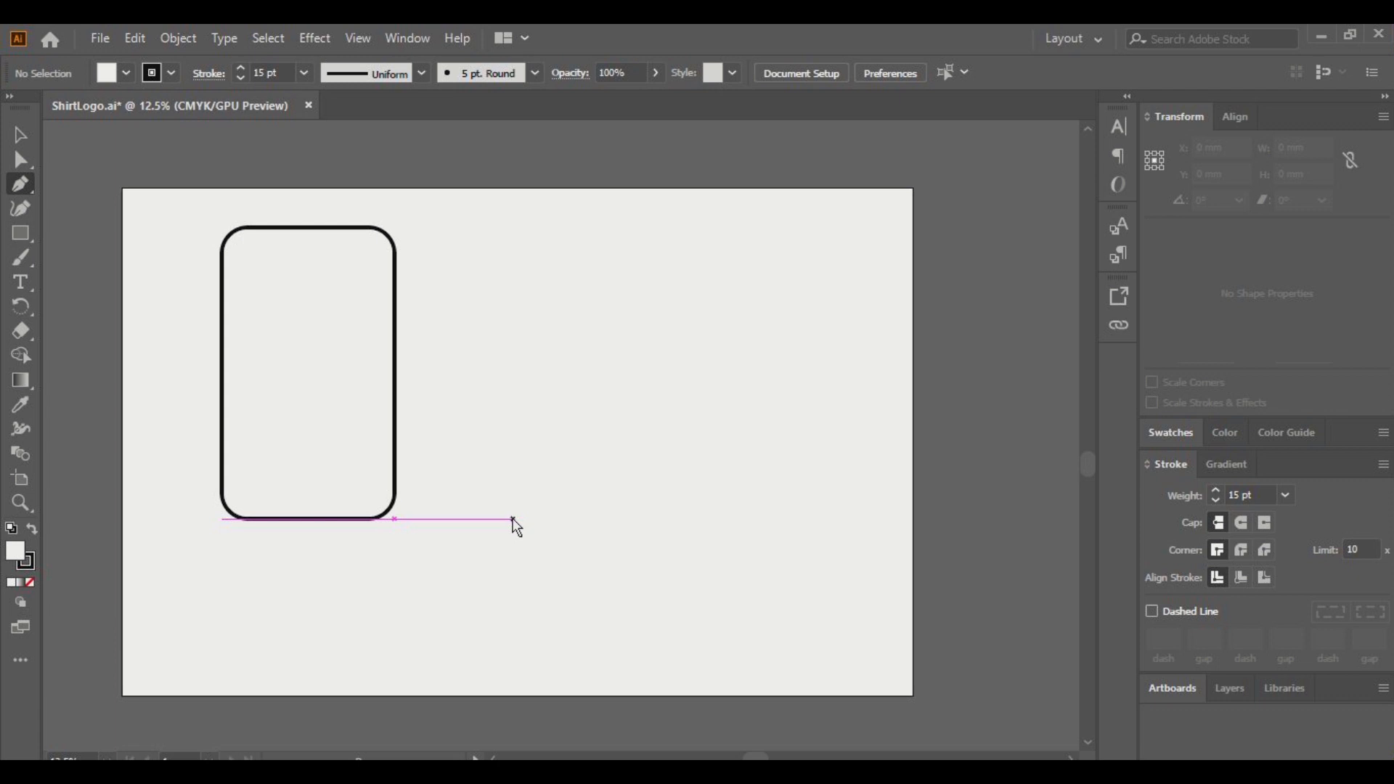
{"action": "left_click", "coordinate": [512, 518]}
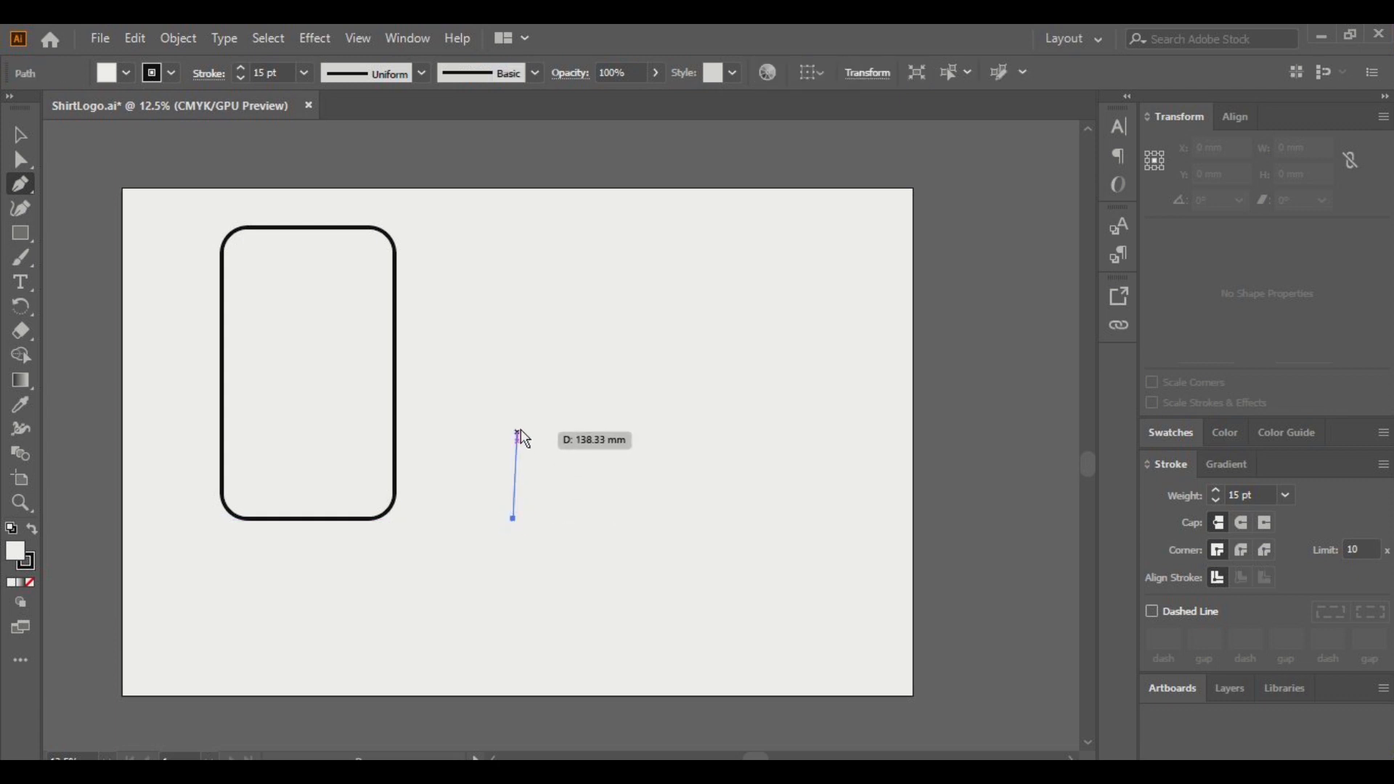
{"action": "left_click", "coordinate": [513, 333]}
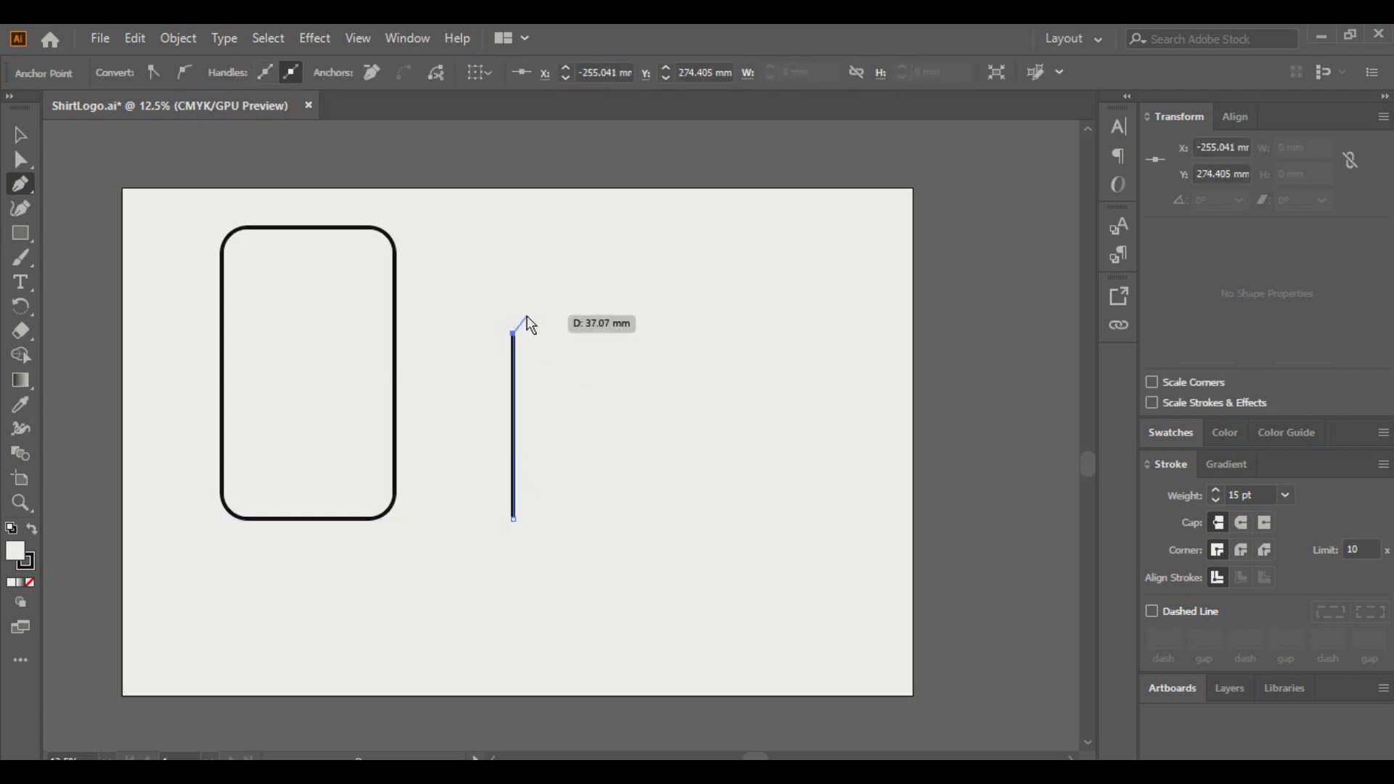
{"action": "left_click", "coordinate": [529, 314]}
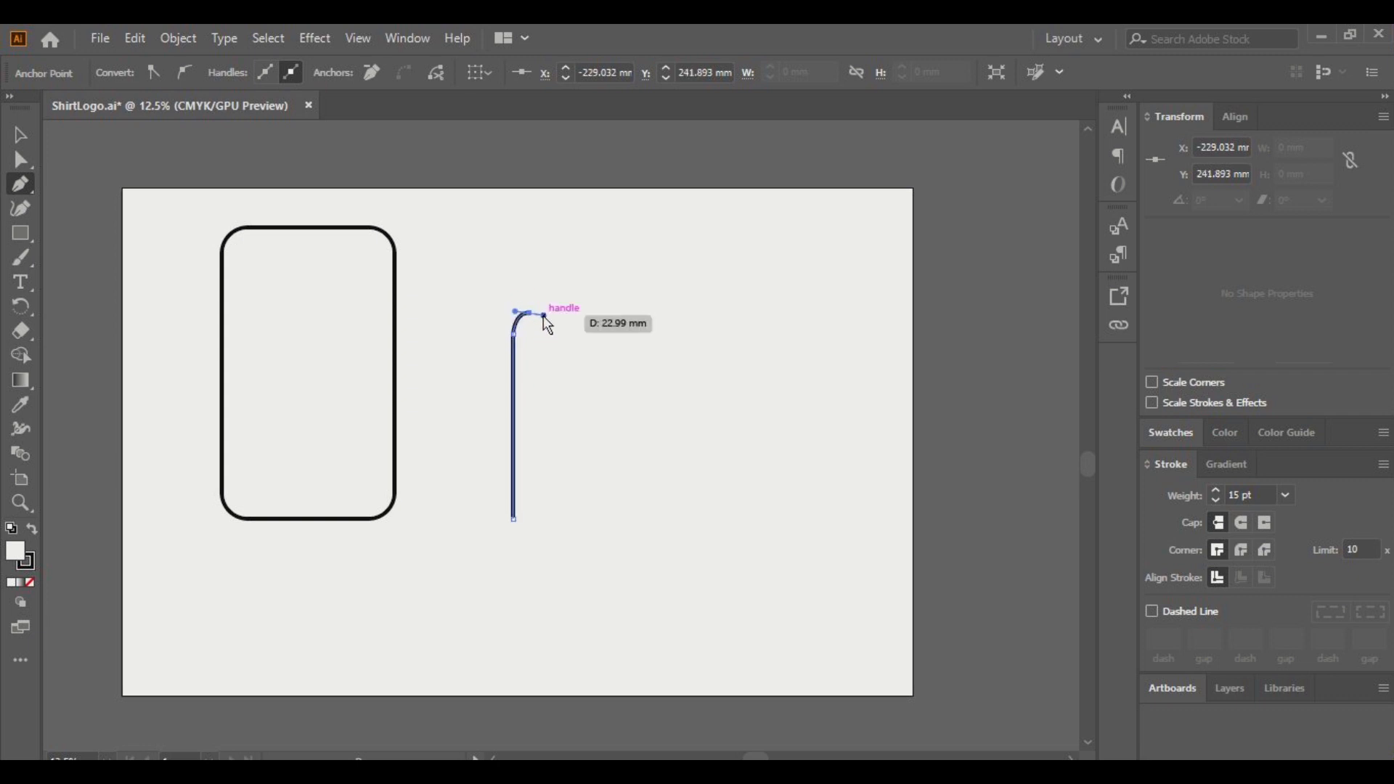
{"action": "scroll", "coordinate": [543, 316], "scroll_direction": "up", "scroll_amount": 3}
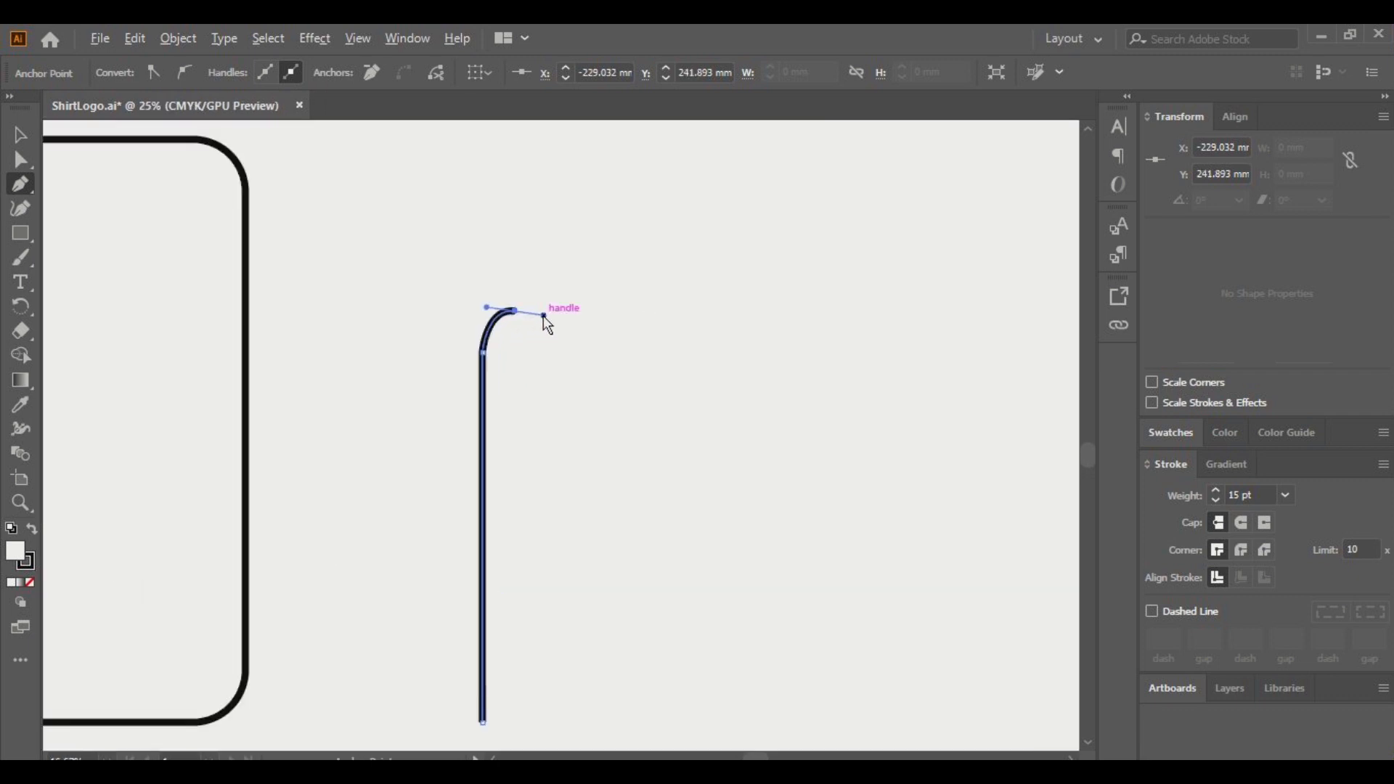
{"action": "left_click", "coordinate": [553, 356]}
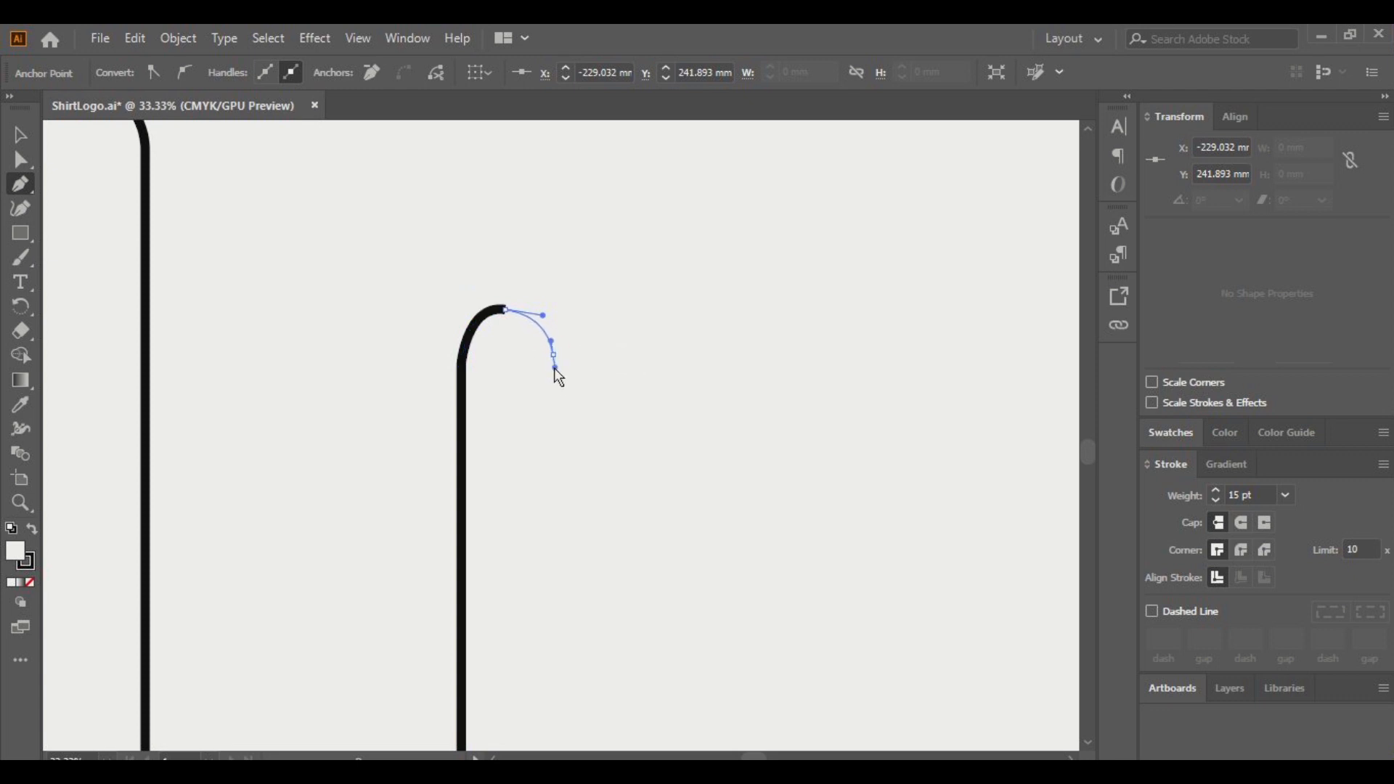
{"action": "left_click_drag", "start_coordinate": [559, 395], "coordinate": [567, 395]}
{"action": "key", "text": "ctrl+z"}
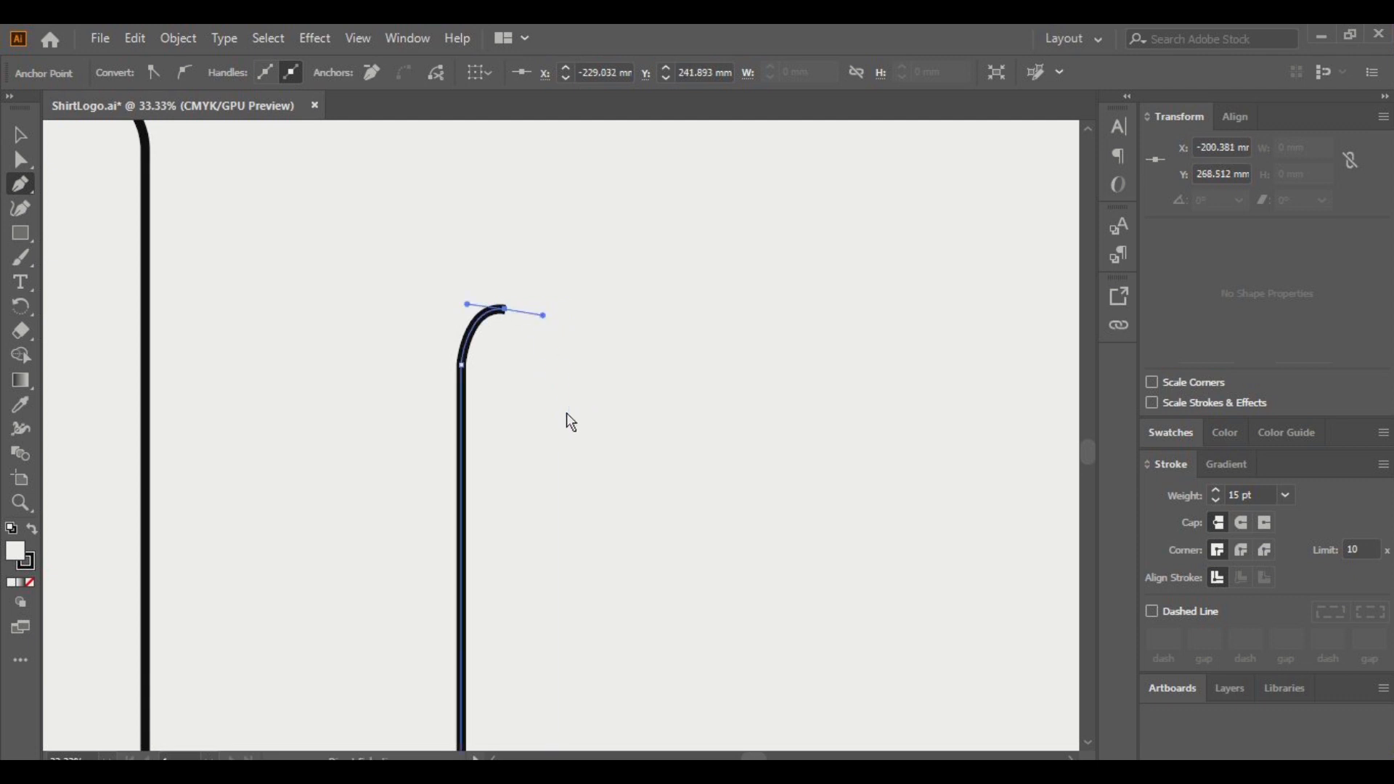
Step: Curve the path down to complete the first rounded fingertip, and extend the finger's inner side straight down about 205 mm
{"action": "left_click", "coordinate": [541, 364]}
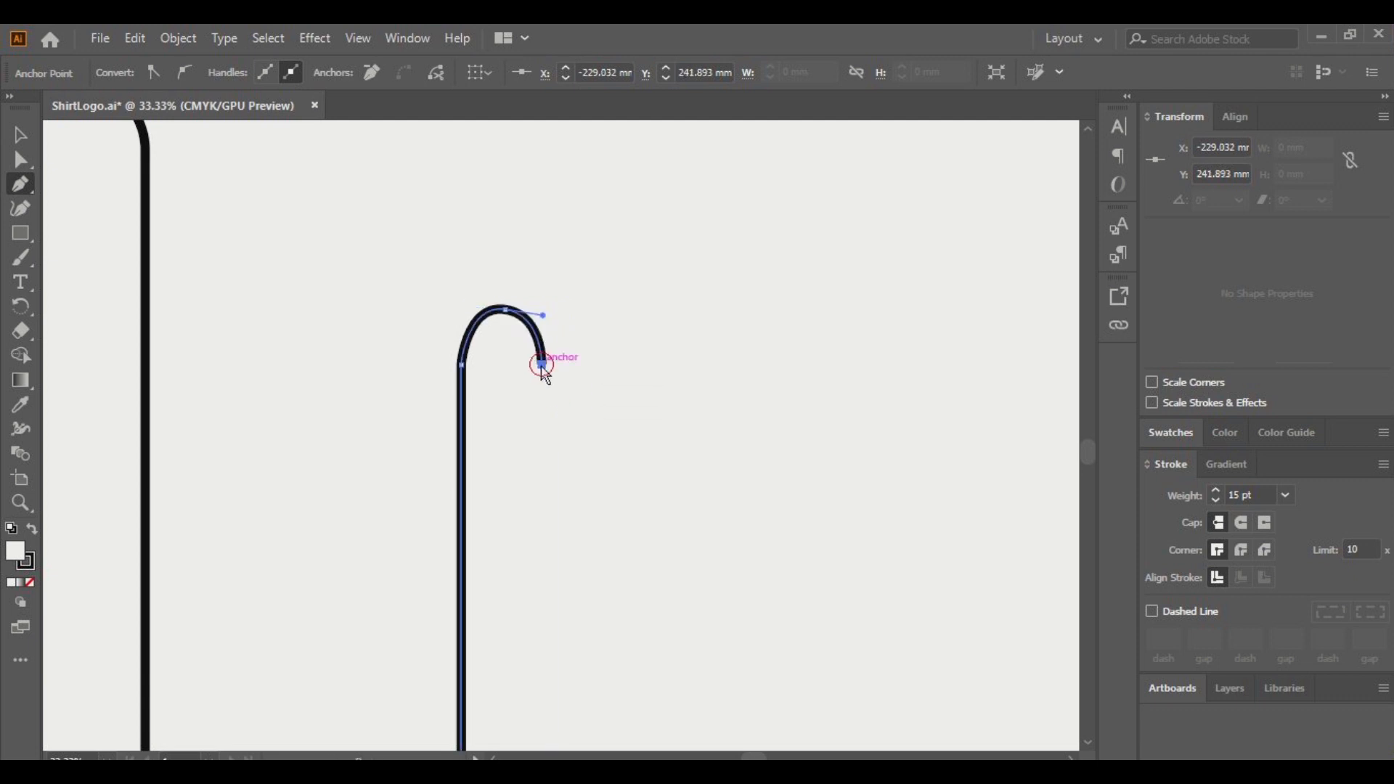
{"action": "scroll", "coordinate": [547, 420], "scroll_direction": "down", "scroll_amount": 3}
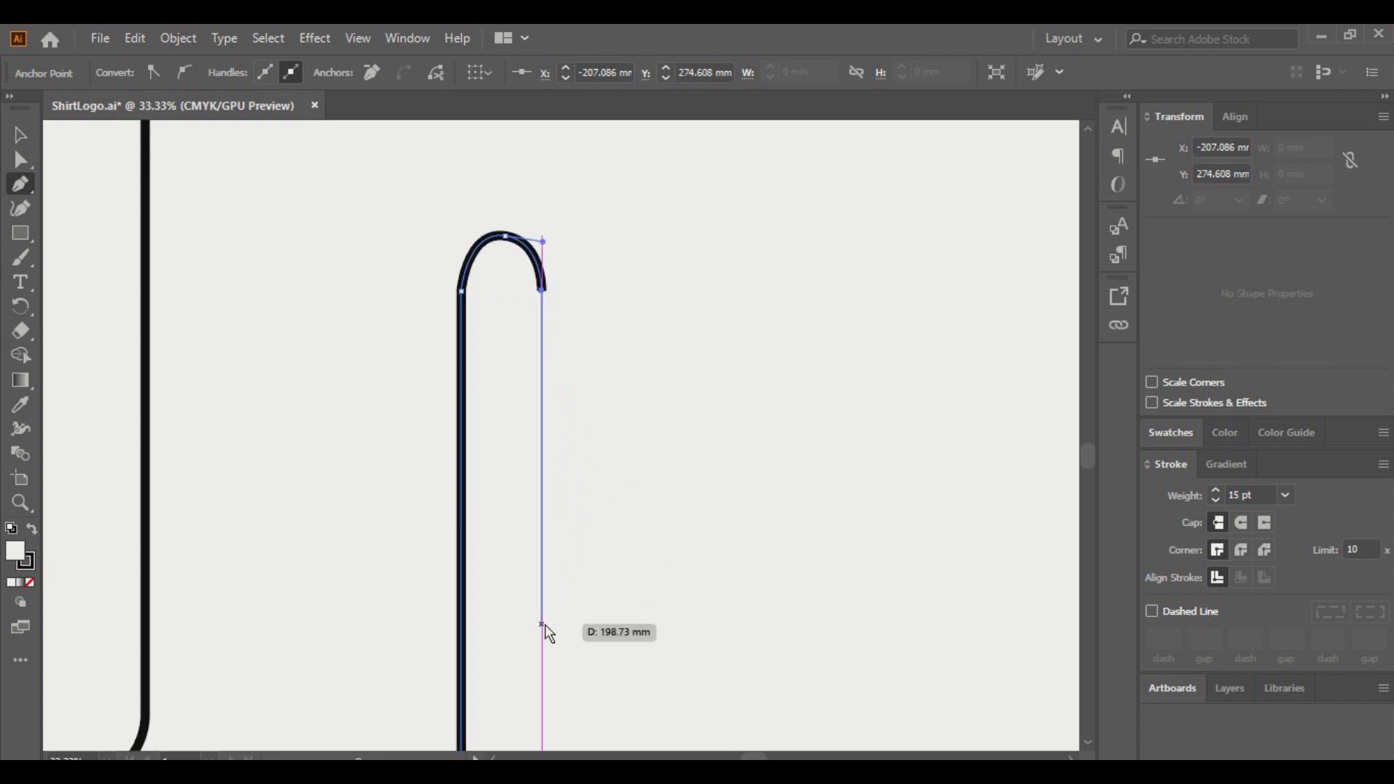
{"action": "left_click", "coordinate": [543, 632]}
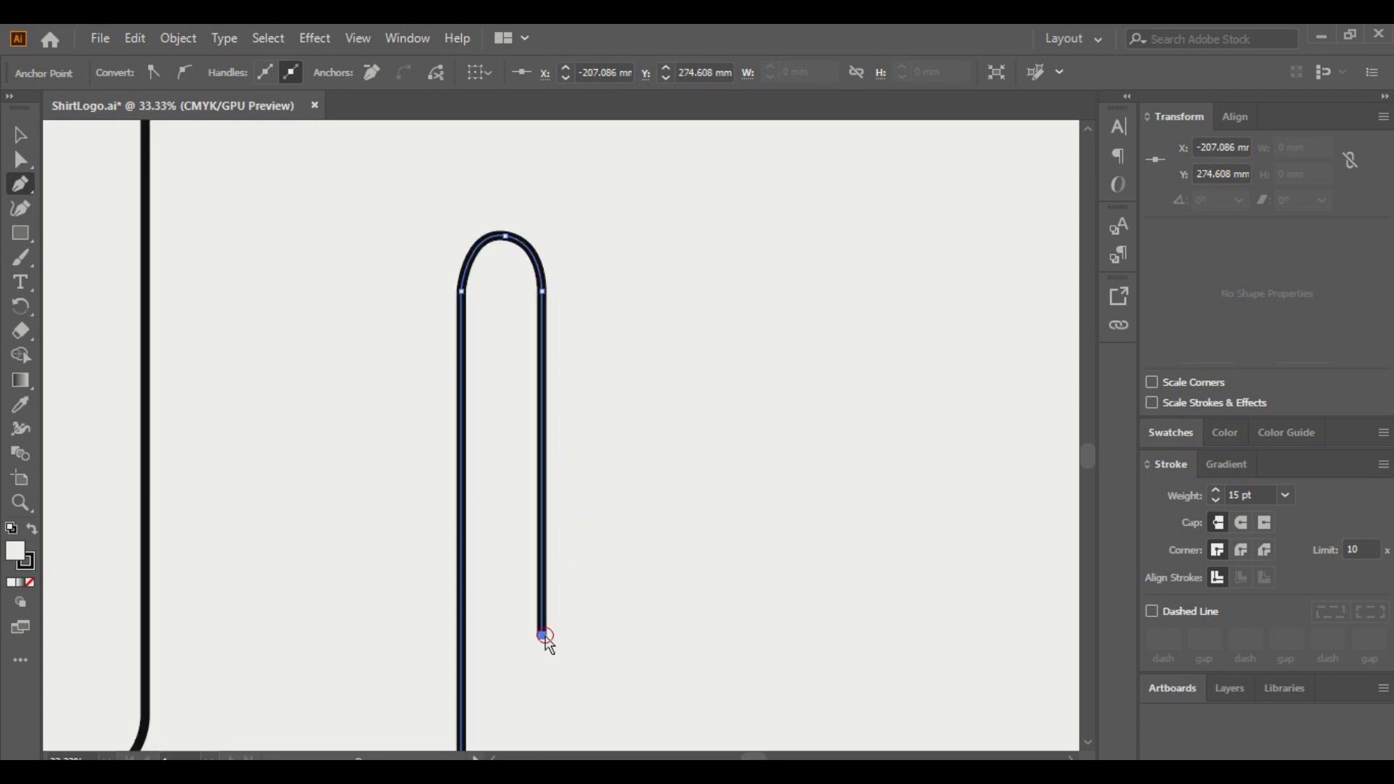
Step: Continue the path into a slightly shorter second finger with a slanted near side, a rounded tip and a straight far side
{"action": "scroll", "coordinate": [545, 633], "scroll_direction": "down", "scroll_amount": 1}
{"action": "scroll", "coordinate": [548, 643], "scroll_direction": "down", "scroll_amount": 1}
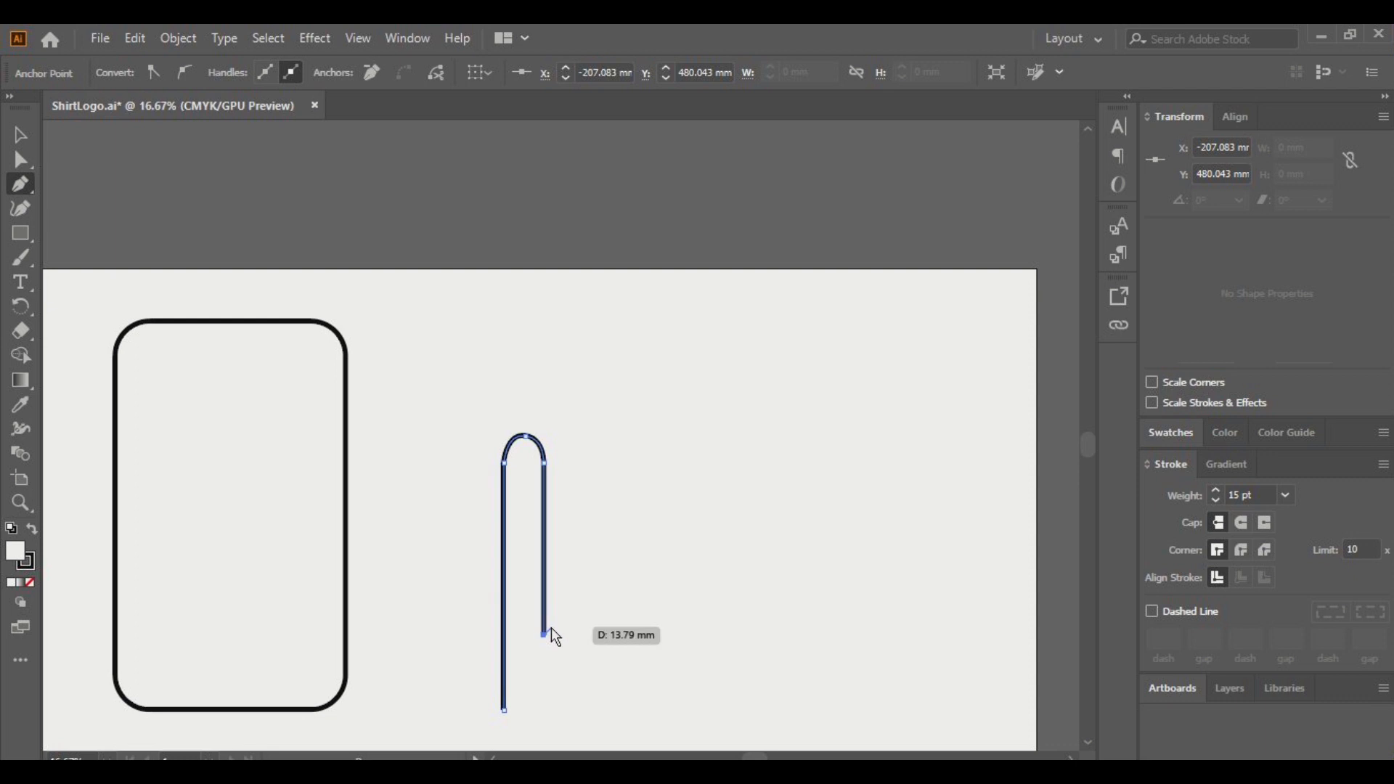
{"action": "left_click", "coordinate": [555, 492]}
{"action": "left_click", "coordinate": [577, 459], "text": "ctrl"}
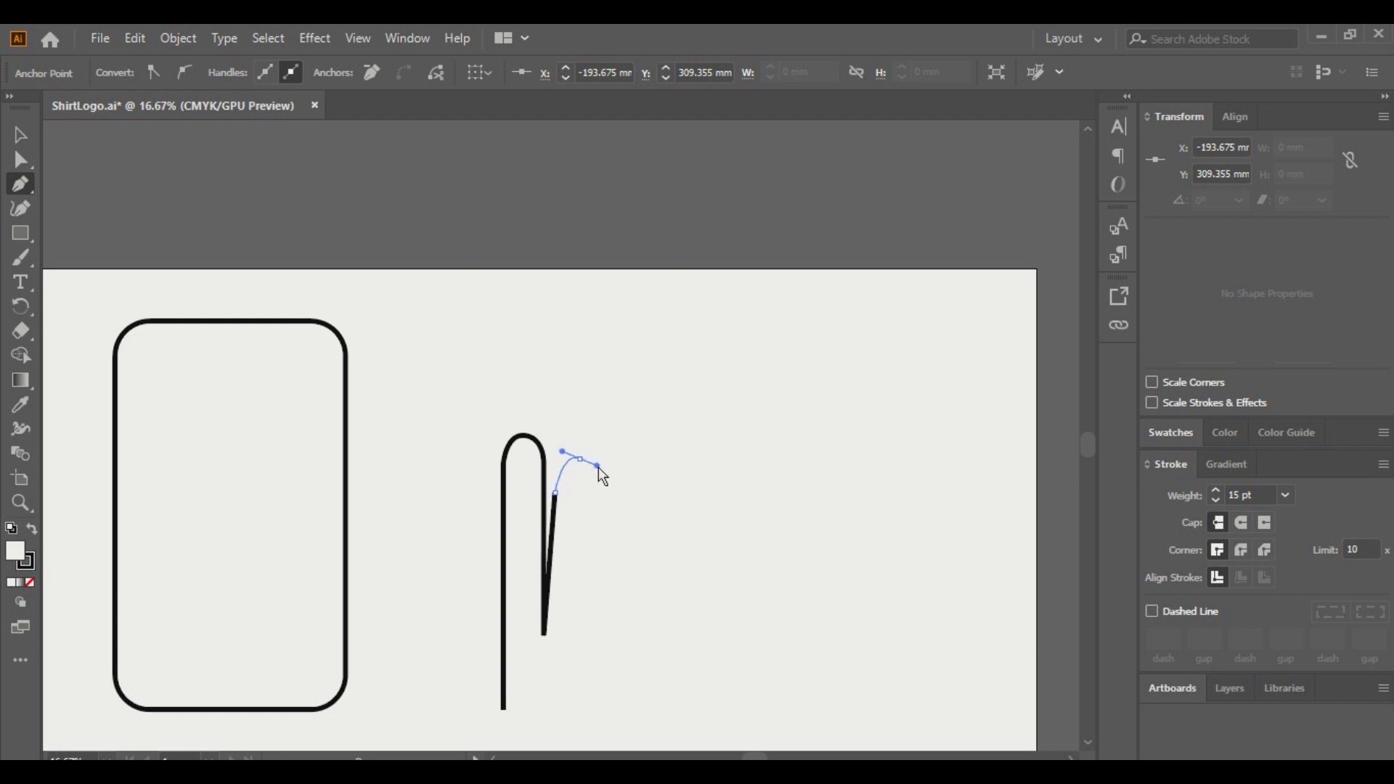
{"action": "left_click_drag", "start_coordinate": [593, 459], "coordinate": [595, 460]}
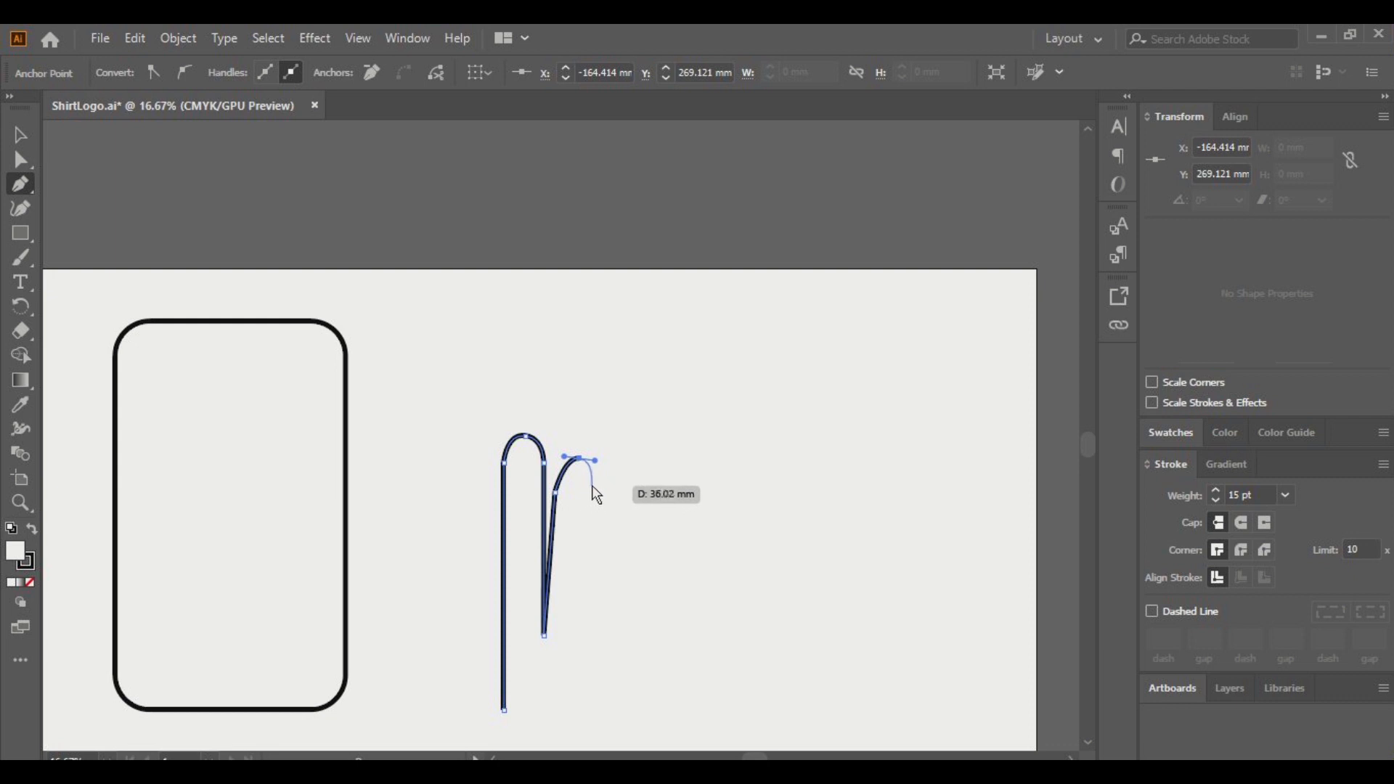
{"action": "left_click", "coordinate": [592, 485]}
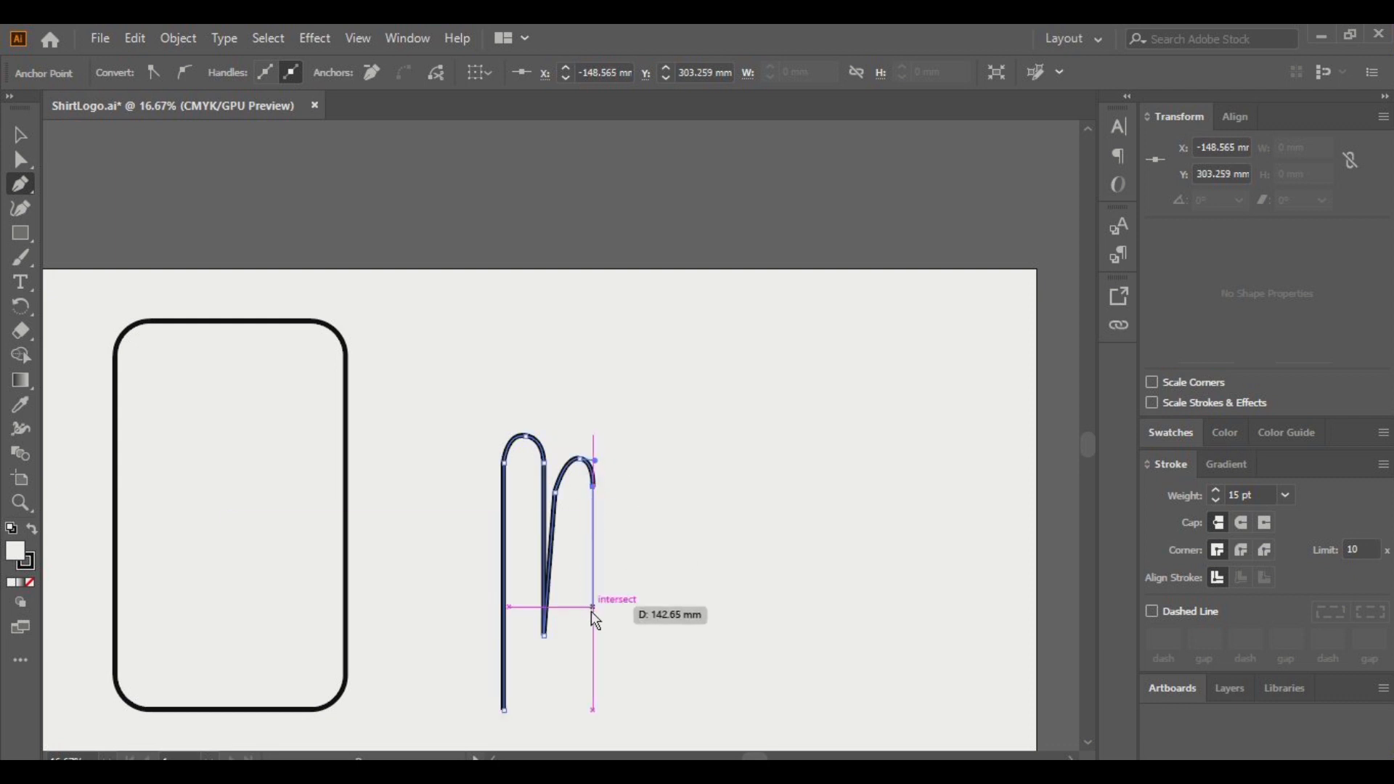
{"action": "left_click", "coordinate": [593, 630]}
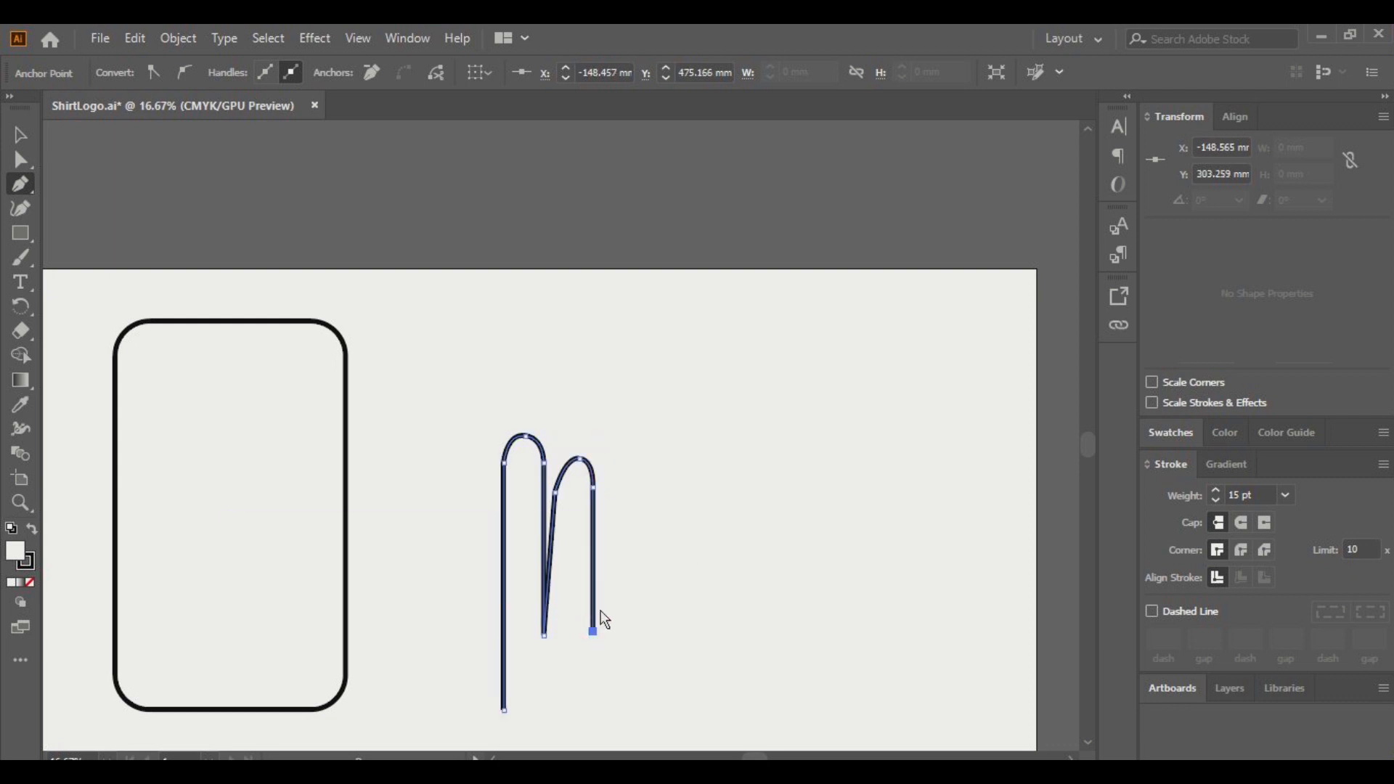
{"action": "left_click", "coordinate": [608, 516]}
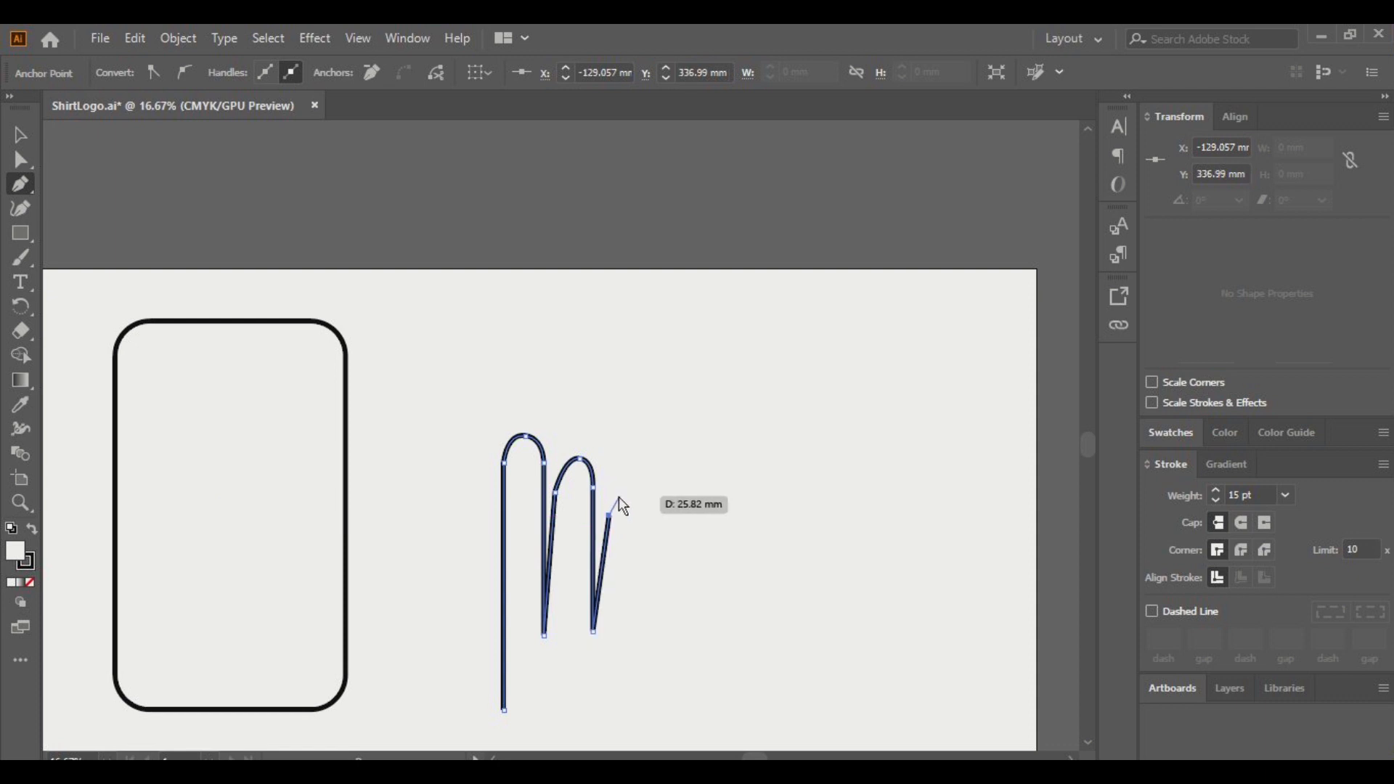
{"action": "key", "text": "ctrl+z"}
{"action": "left_click", "coordinate": [611, 494]}
{"action": "key", "text": "ctrl+z"}
Step: Draw the third finger, shorter than the second, with a slanted near side, a rounded tip and a straight far side
{"action": "left_click", "coordinate": [611, 508]}
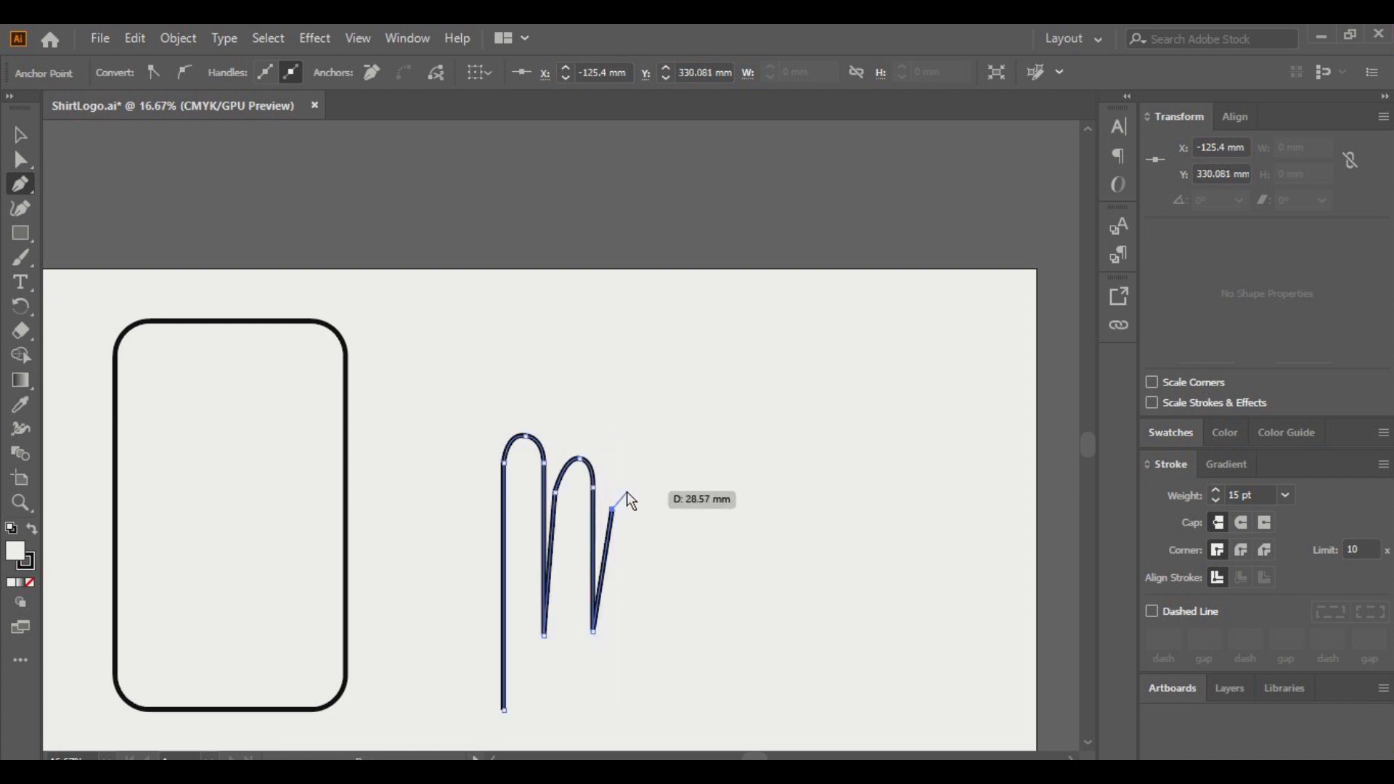
{"action": "left_click", "coordinate": [632, 489]}
{"action": "left_click_drag", "start_coordinate": [649, 490], "coordinate": [648, 489]}
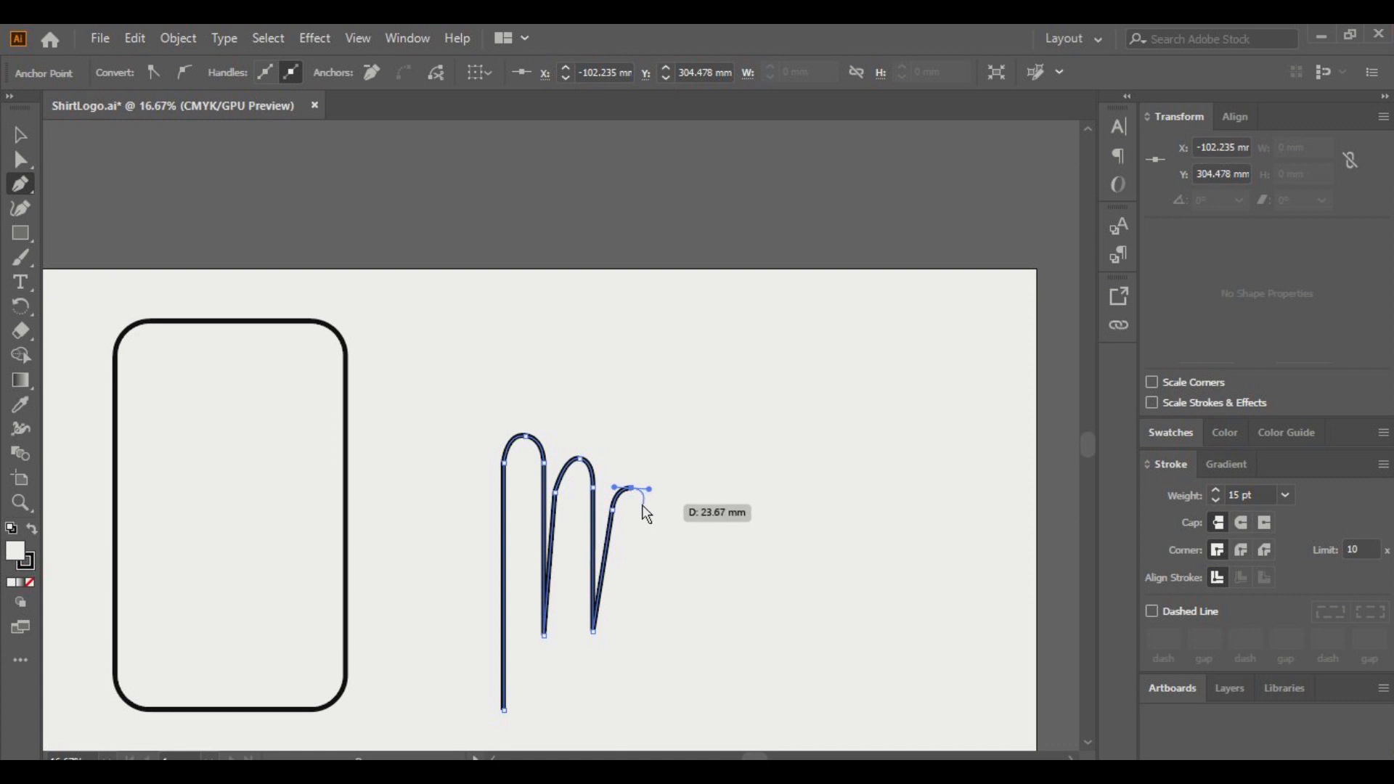
{"action": "left_click", "coordinate": [649, 506]}
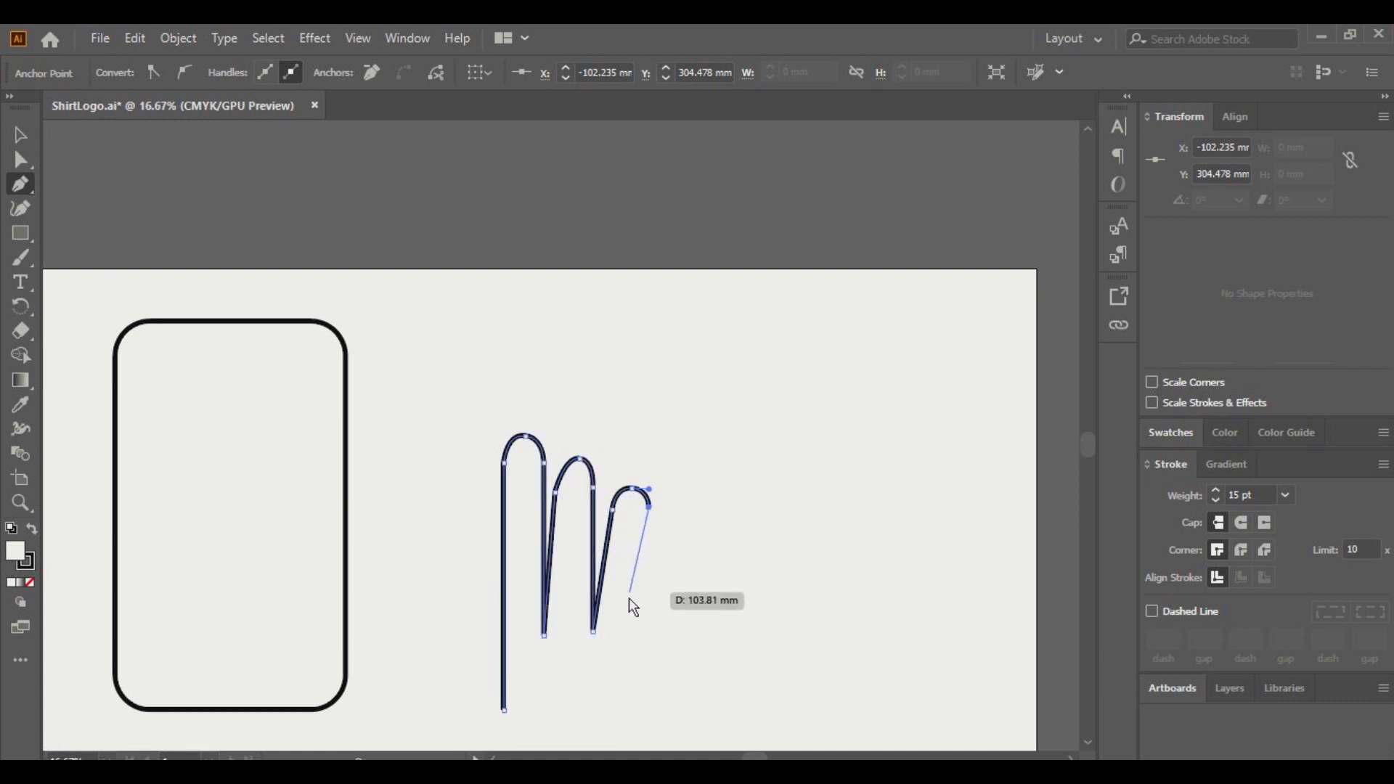
{"action": "left_click", "coordinate": [649, 626]}
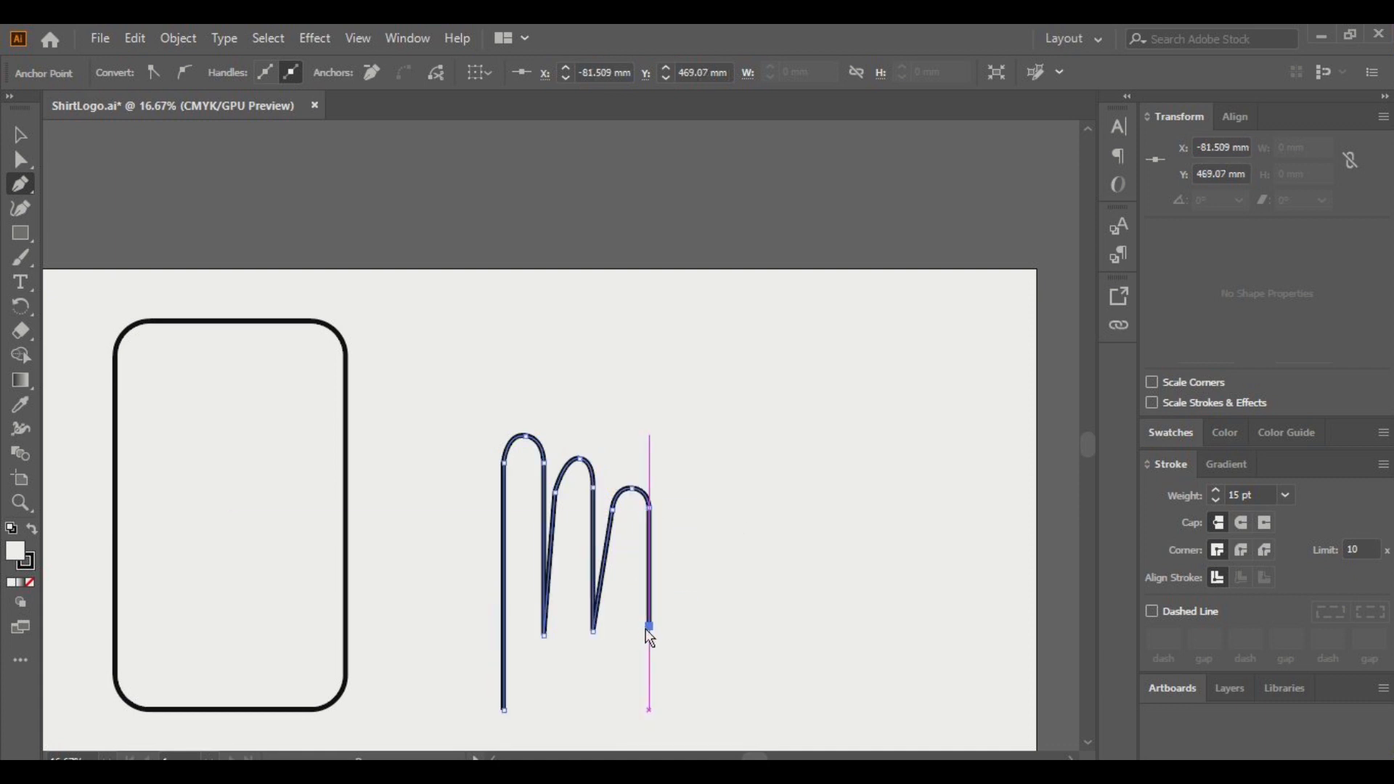
Step: Add the shortest fourth finger, extend its outer side down to the palm's base, and close the hand outline at the starting point
{"action": "left_click", "coordinate": [661, 525]}
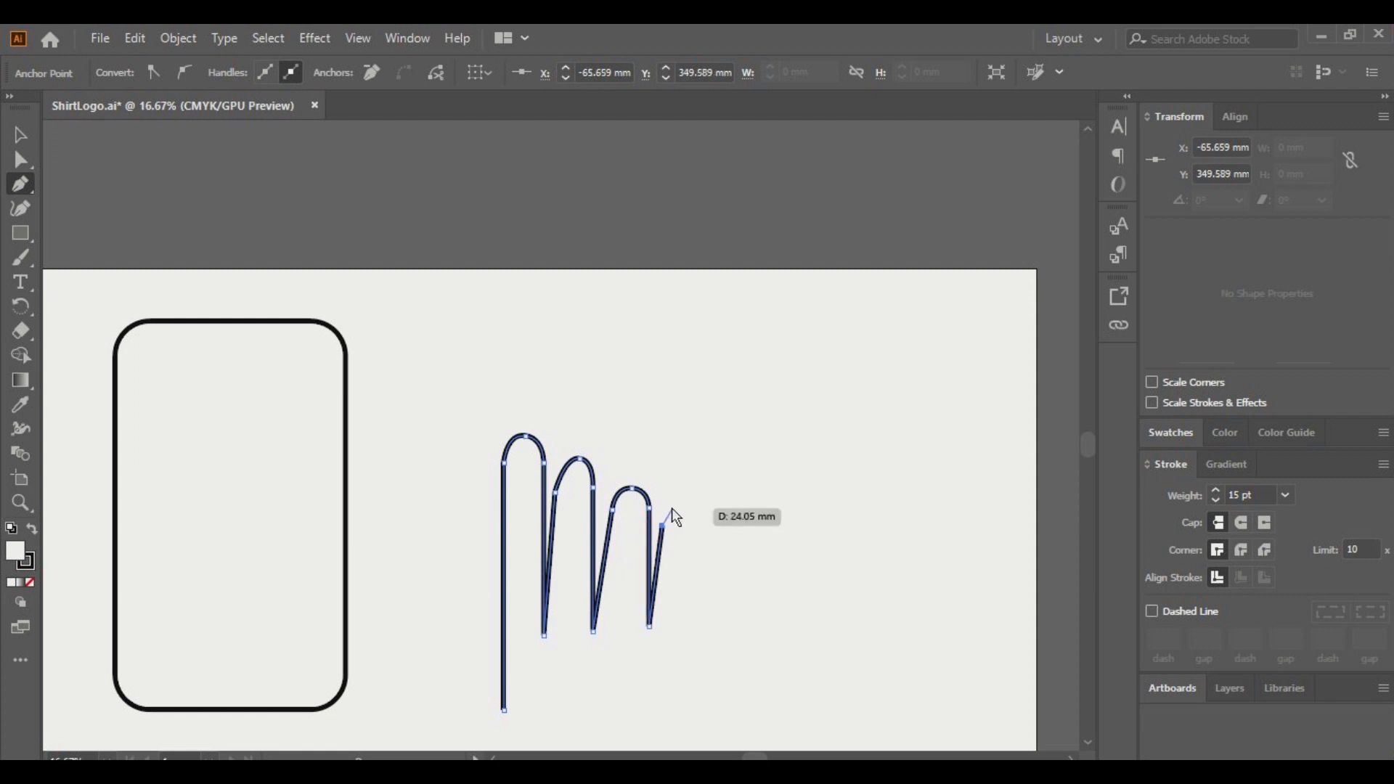
{"action": "left_click_drag", "start_coordinate": [676, 504], "coordinate": [683, 504]}
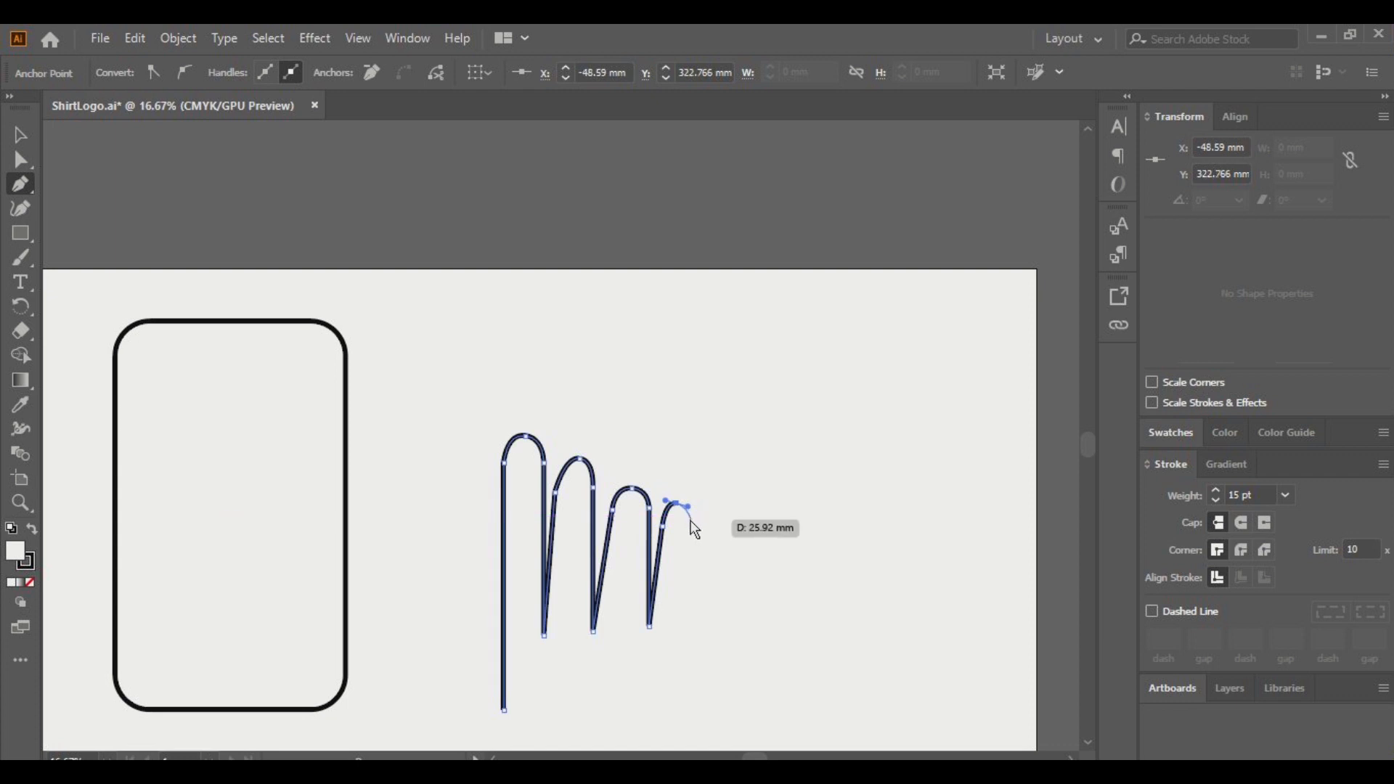
{"action": "left_click", "coordinate": [689, 523]}
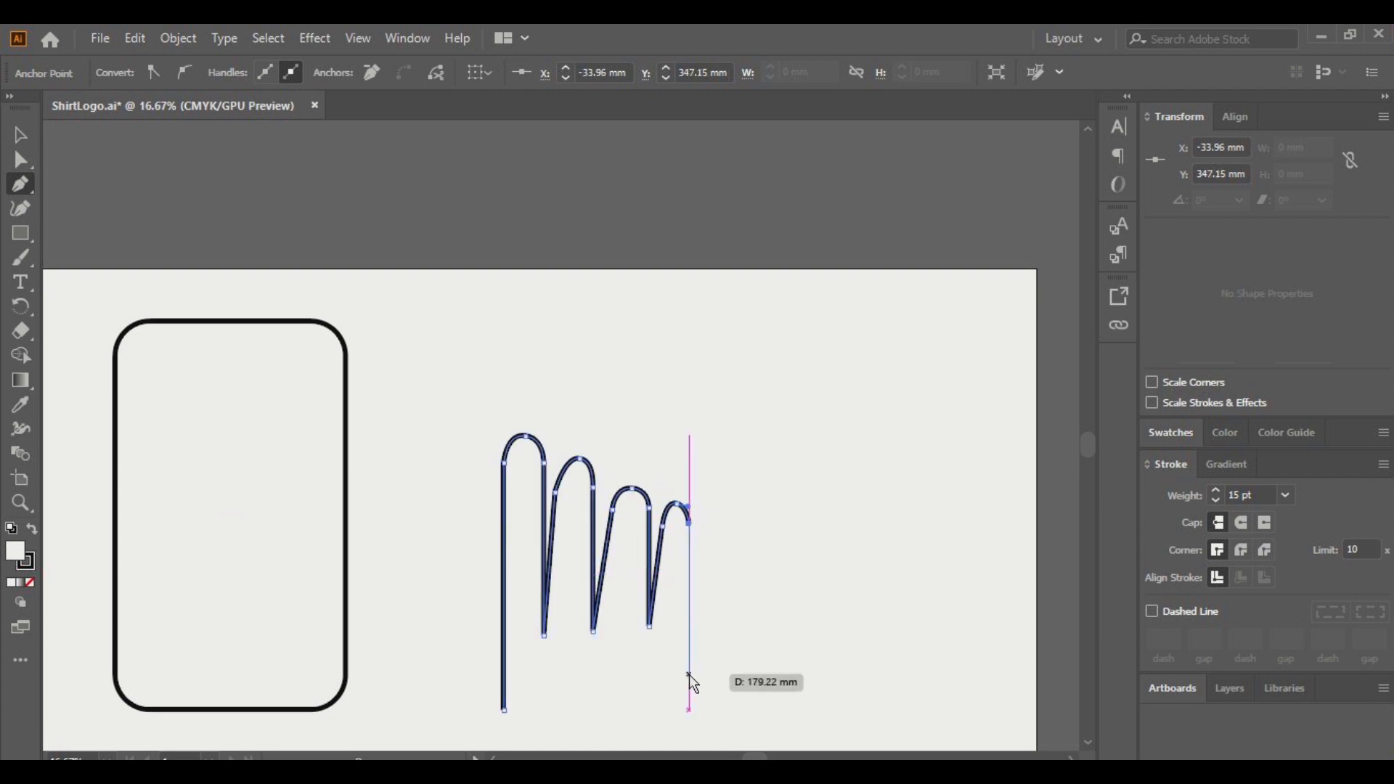
{"action": "left_click", "coordinate": [689, 710]}
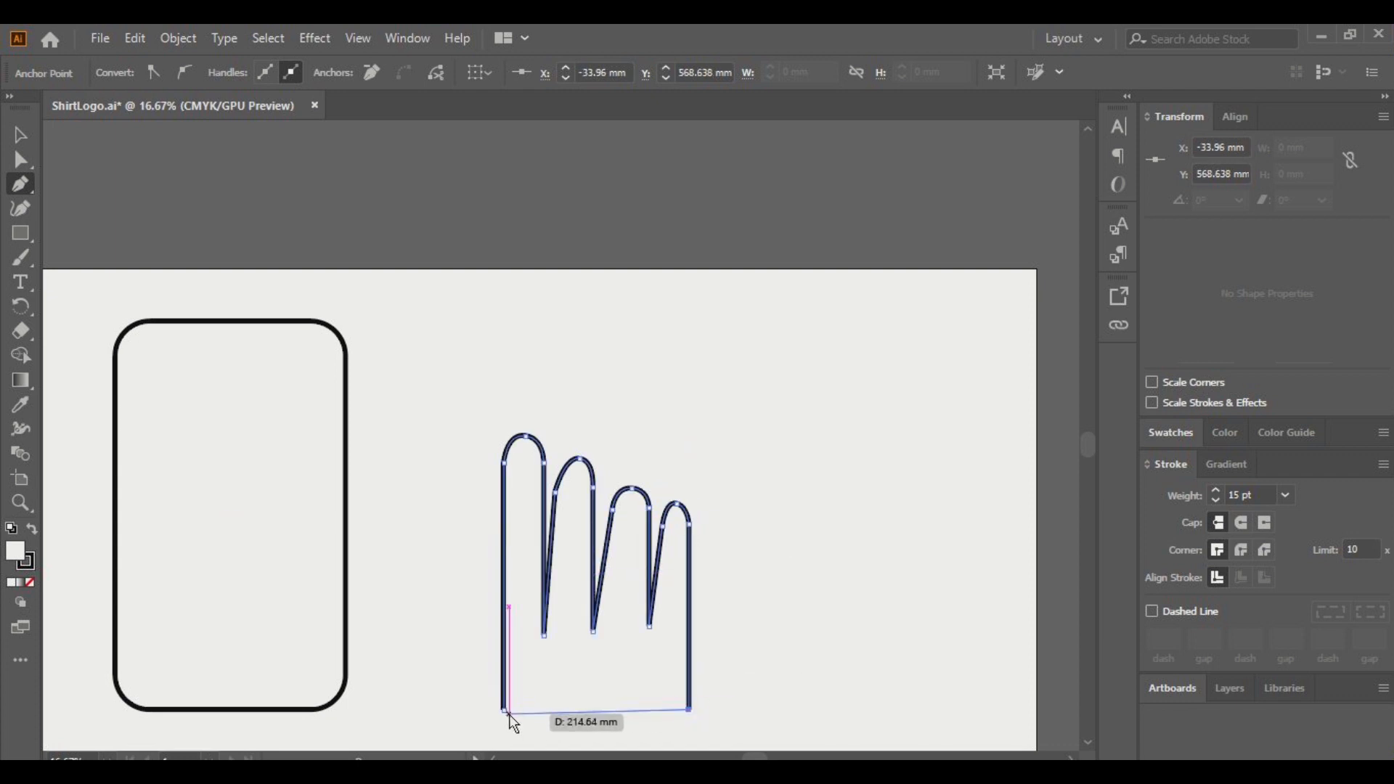
{"action": "left_click", "coordinate": [507, 708]}
{"action": "key", "text": "v"}
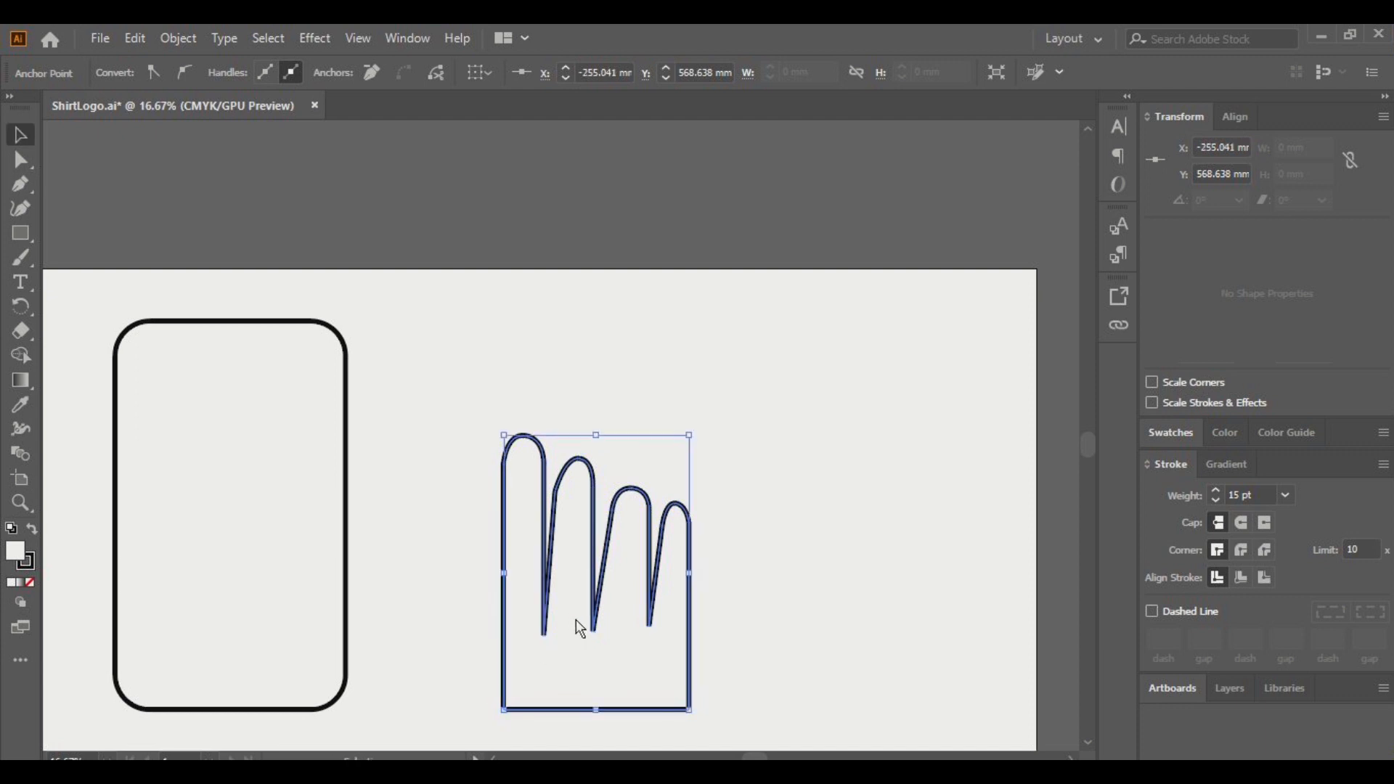
Step: Reshape the second finger with the Direct Selection tool, shifting its side, tip and far base anchors toward the first finger until they adjoin
{"action": "scroll", "coordinate": [572, 502], "scroll_direction": "up", "scroll_amount": 1}
{"action": "scroll", "coordinate": [572, 502], "scroll_direction": "up", "scroll_amount": 1}
{"action": "scroll", "coordinate": [573, 512], "scroll_direction": "down", "scroll_amount": 3}
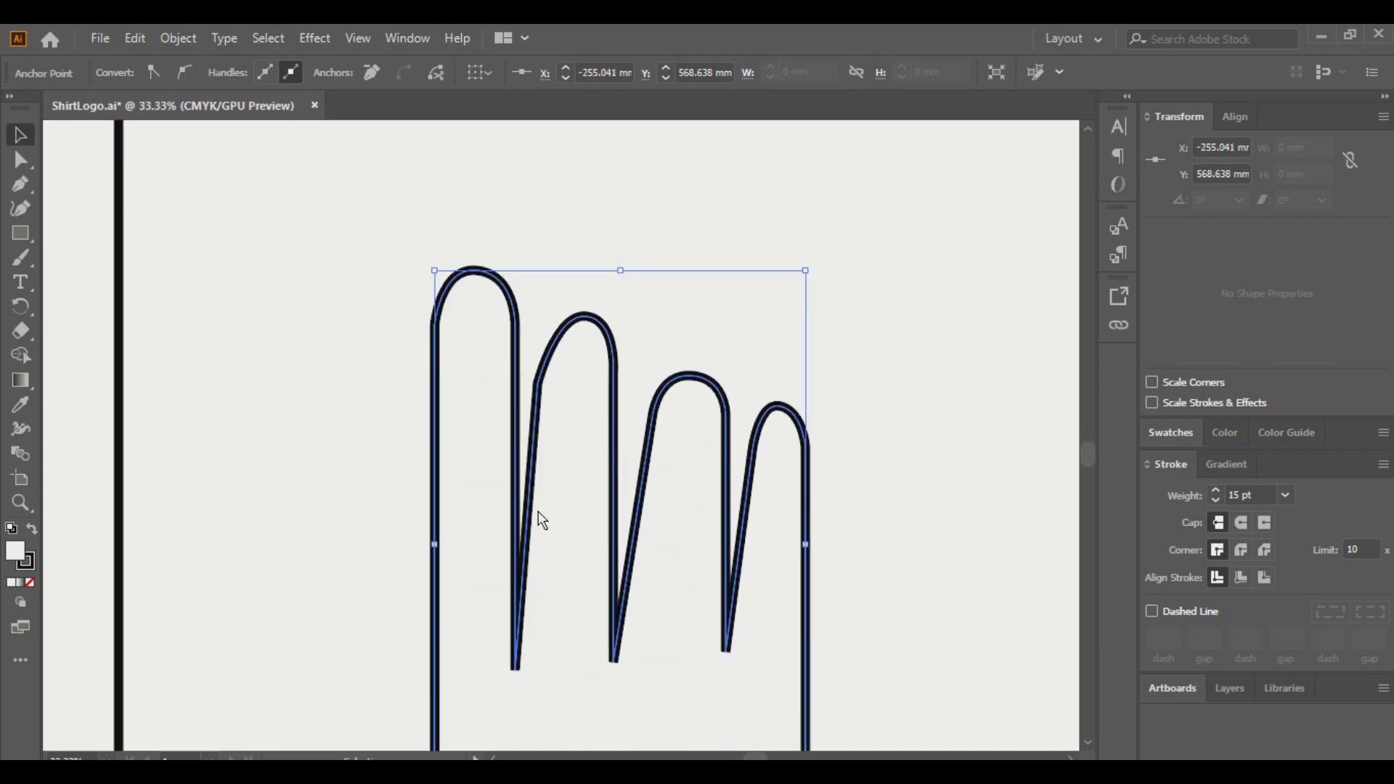
{"action": "key", "text": "a"}
{"action": "scroll", "coordinate": [538, 508], "scroll_direction": "up", "scroll_amount": 1}
{"action": "left_click_drag", "start_coordinate": [538, 409], "coordinate": [521, 410]}
{"action": "left_click_drag", "start_coordinate": [586, 341], "coordinate": [559, 351]}
{"action": "left_click_drag", "start_coordinate": [613, 399], "coordinate": [596, 408]}
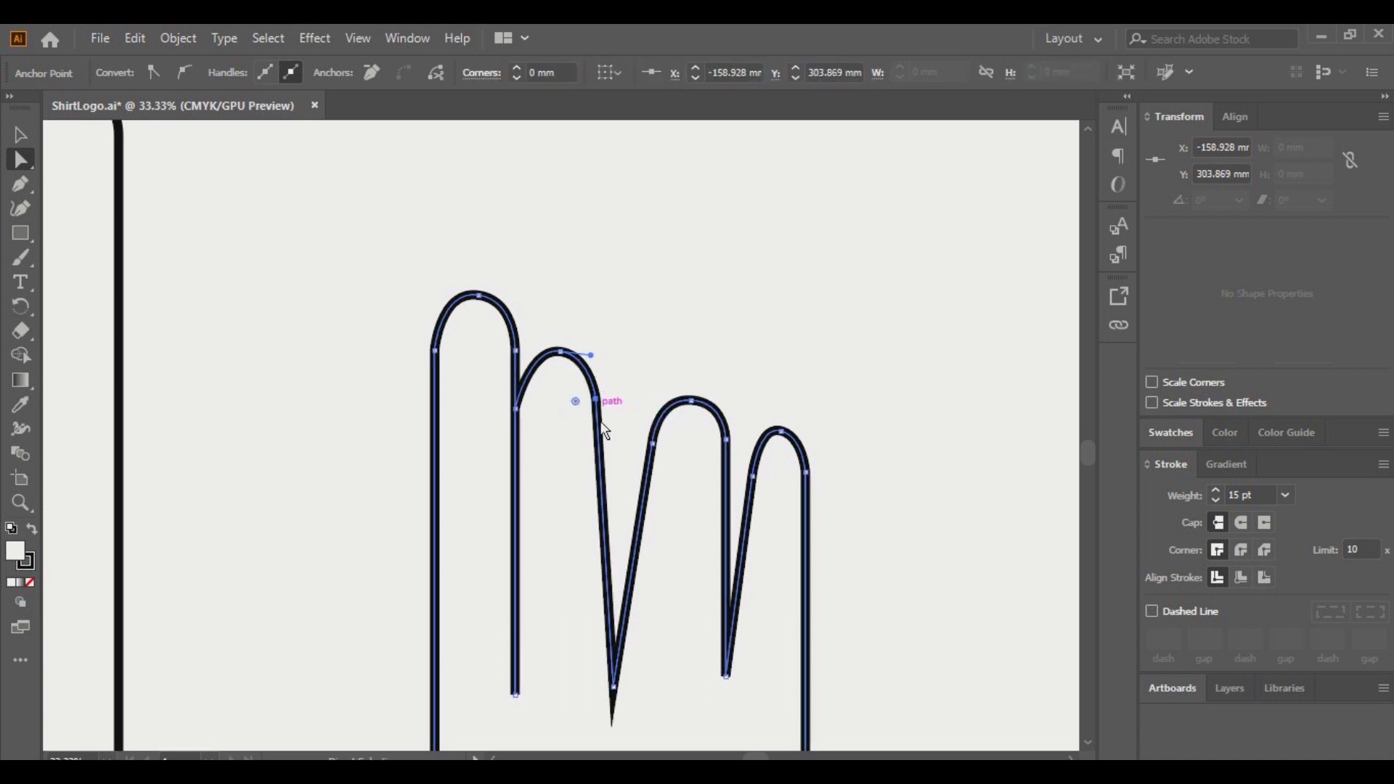
{"action": "left_click_drag", "start_coordinate": [613, 688], "coordinate": [603, 687]}
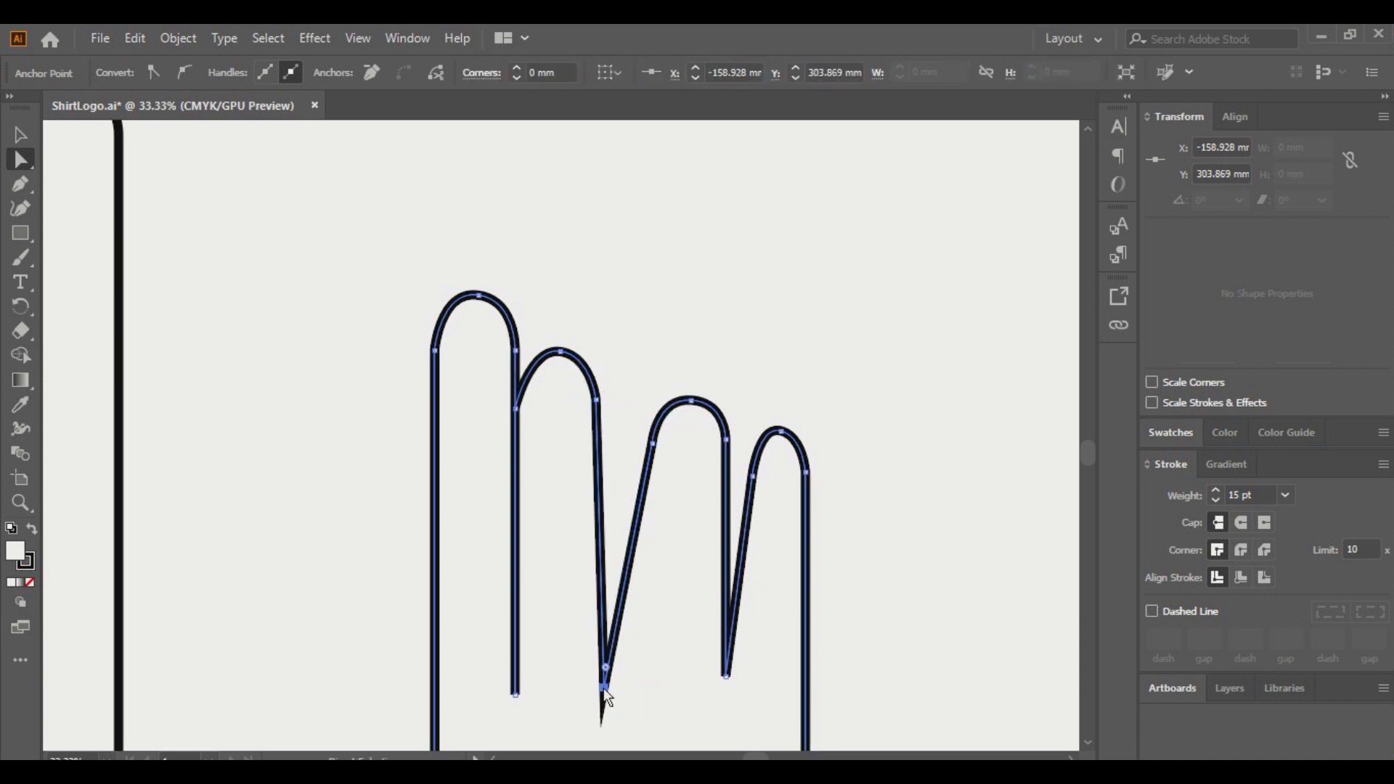
Step: Give the hand outline's stroke a round cap and round join corners
{"action": "left_click", "coordinate": [1241, 523]}
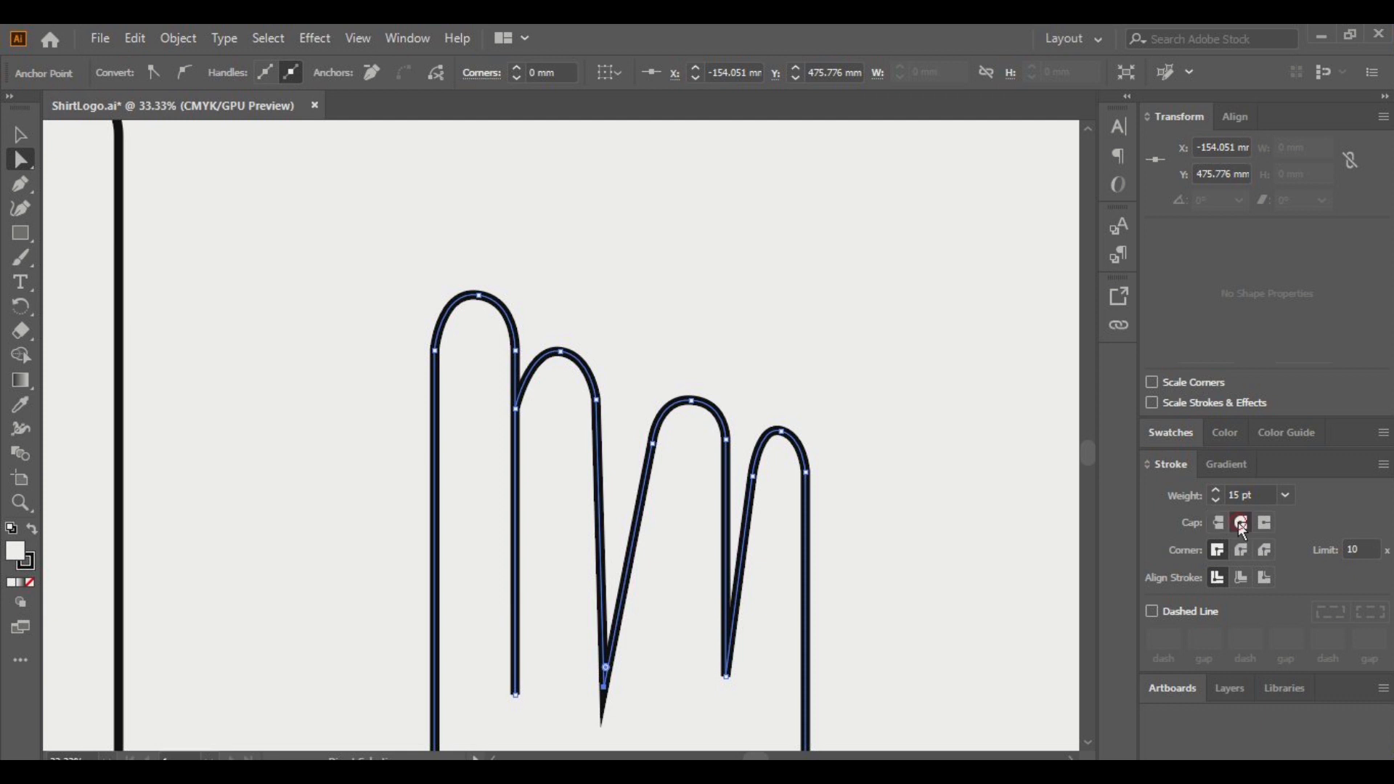
{"action": "left_click", "coordinate": [1242, 550]}
Step: Set the hand outline's stroke weight to 5 pt and reshape the third finger's side, tip and base anchors until it adjoins the second finger
{"action": "left_click_drag", "start_coordinate": [655, 442], "coordinate": [597, 455]}
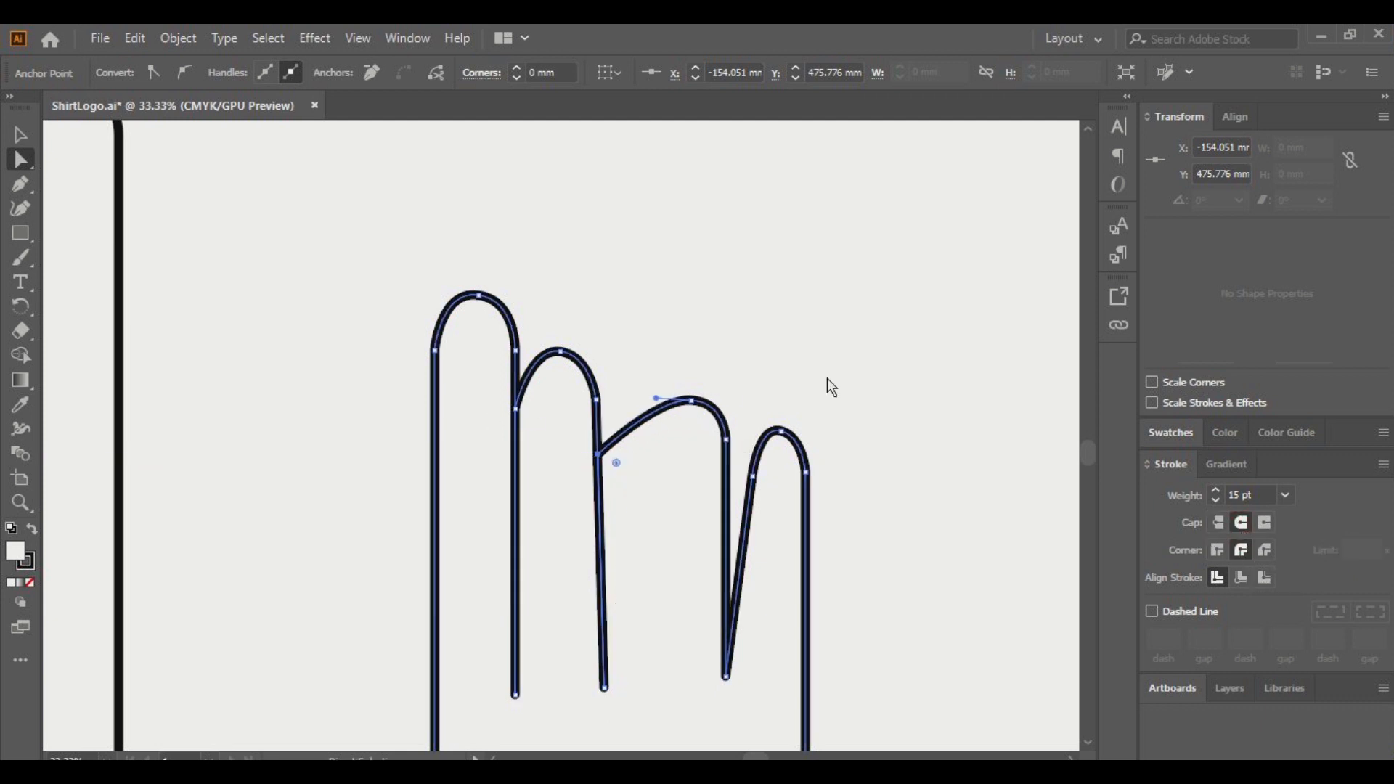
{"action": "left_click", "coordinate": [1215, 501]}
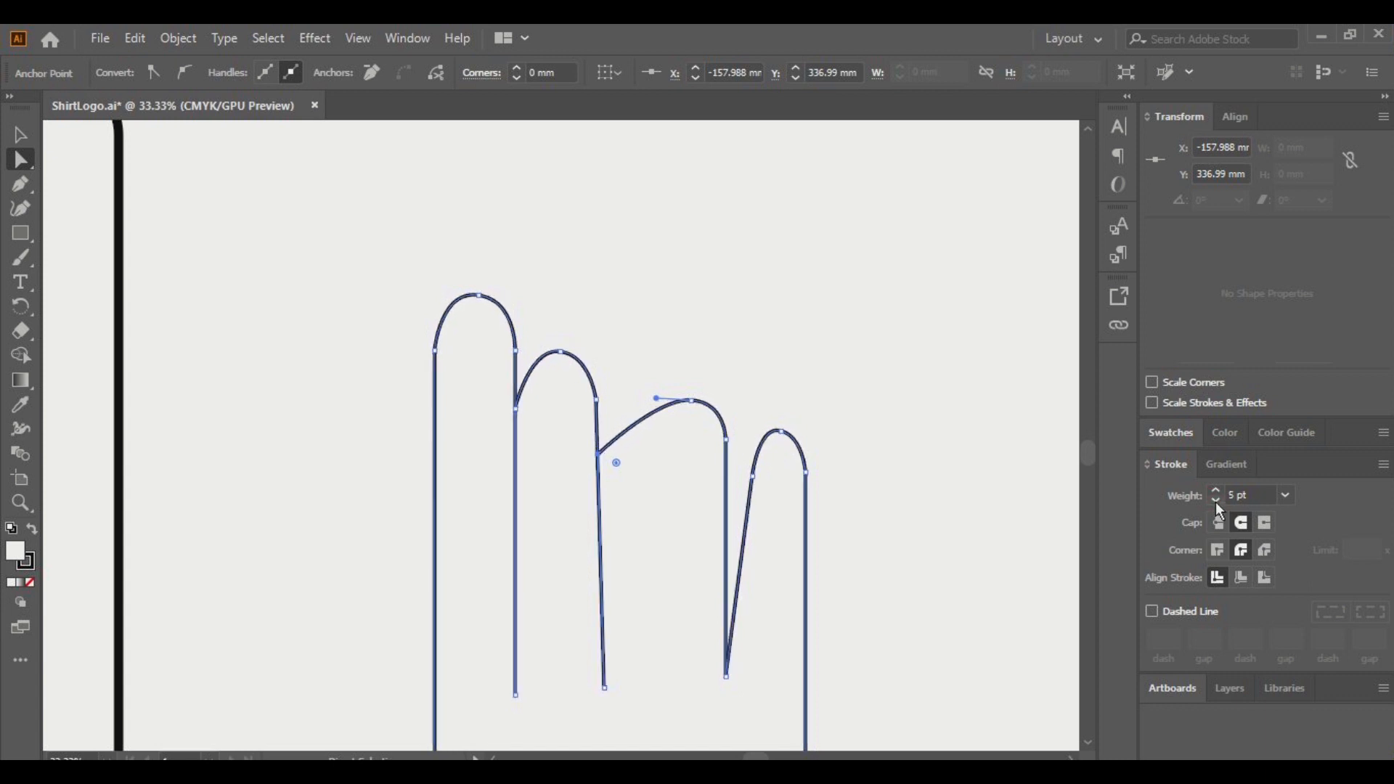
{"action": "left_click", "coordinate": [691, 400]}
{"action": "left_click_drag", "start_coordinate": [691, 402], "coordinate": [646, 408]}
{"action": "left_click_drag", "start_coordinate": [726, 439], "coordinate": [687, 448]}
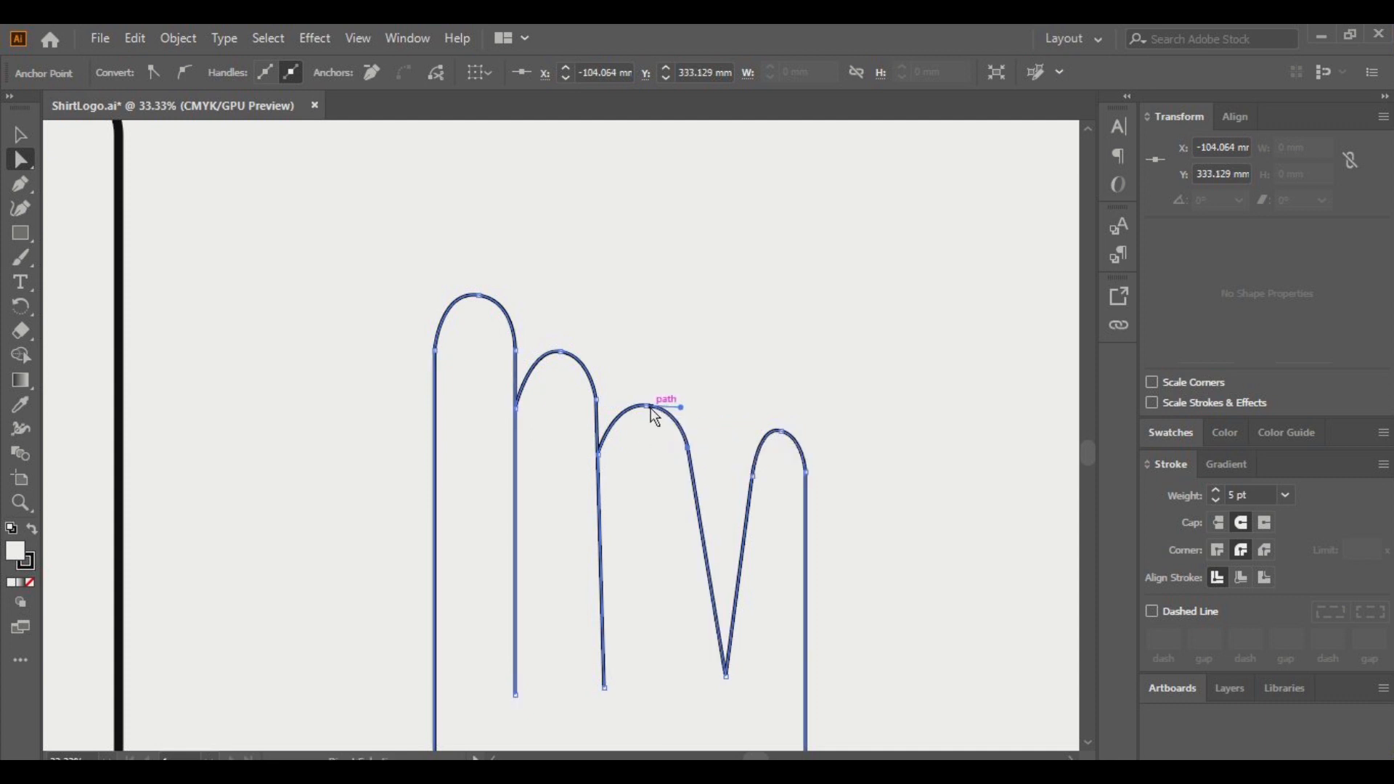
{"action": "left_click_drag", "start_coordinate": [724, 675], "coordinate": [686, 681]}
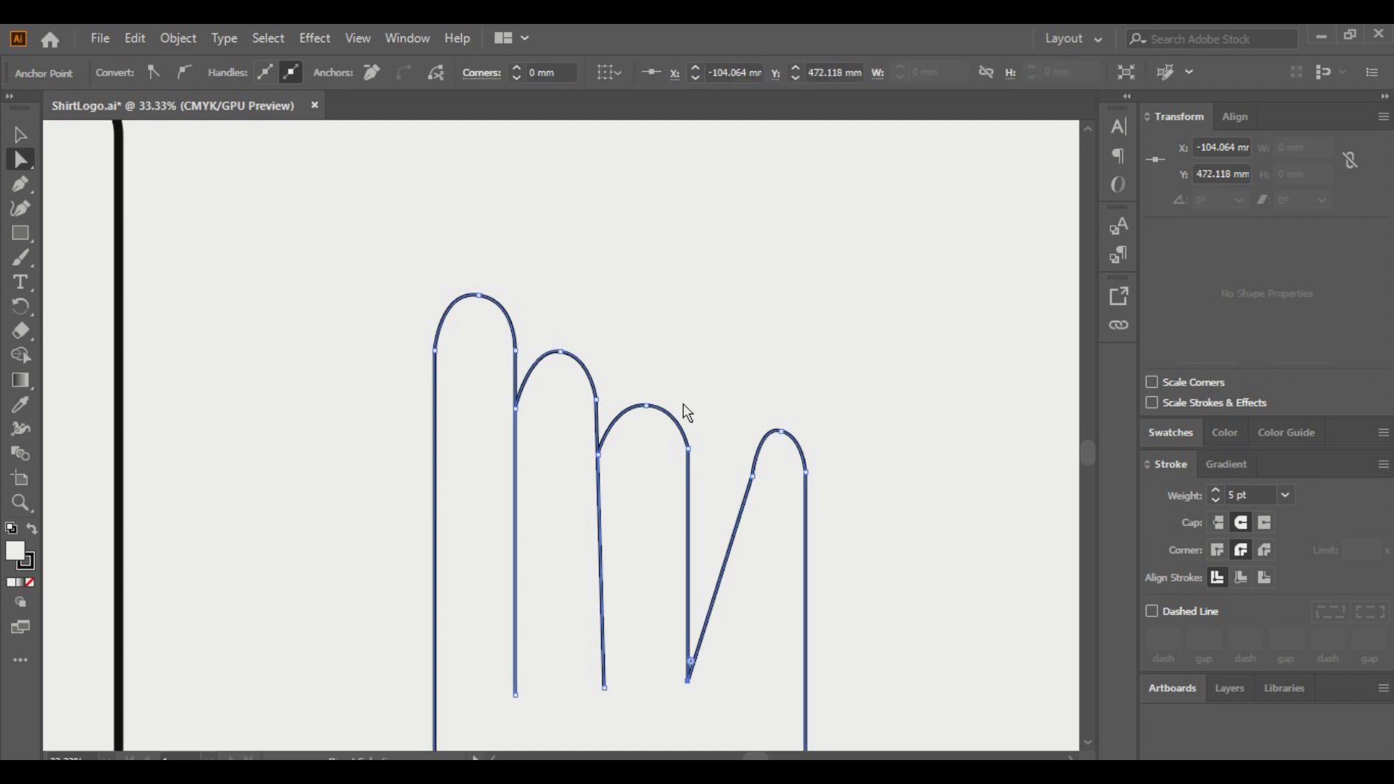
{"action": "left_click", "coordinate": [687, 448]}
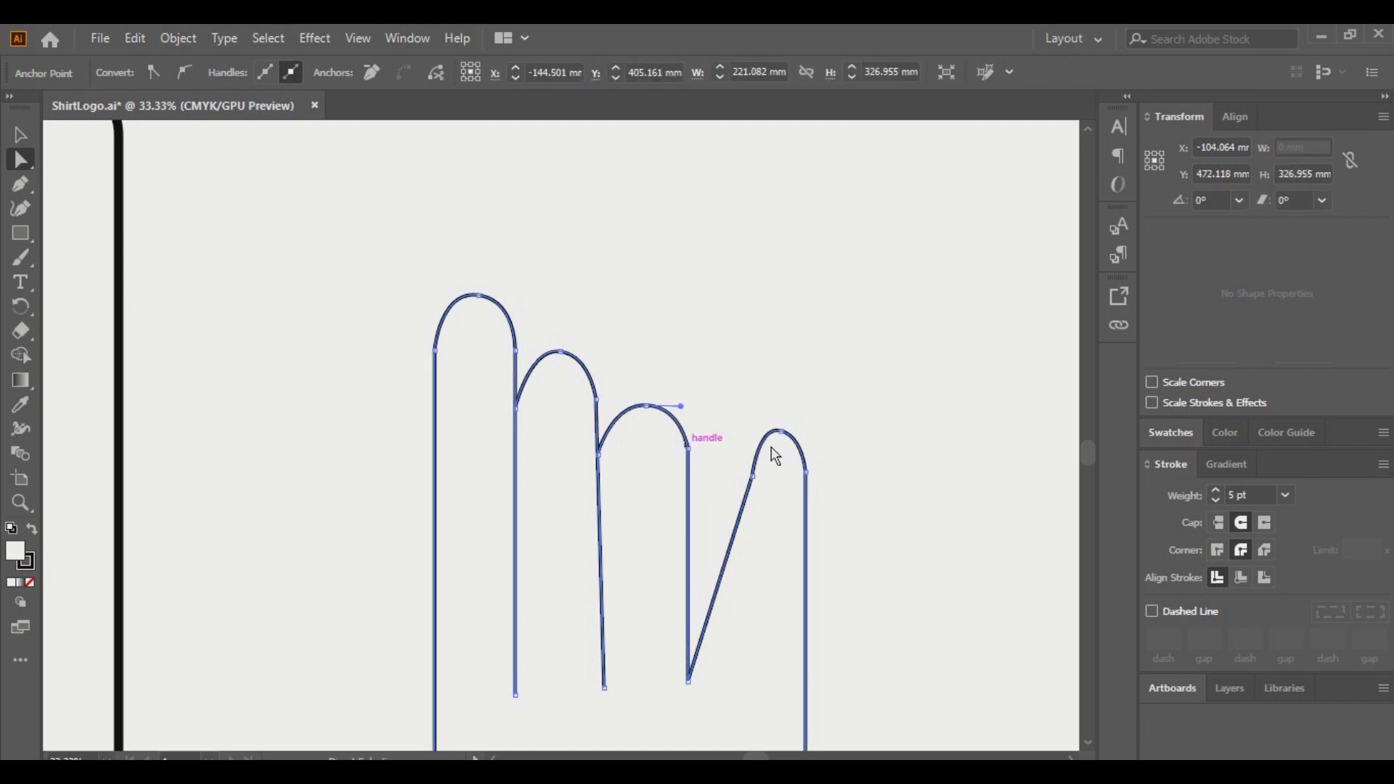
{"action": "left_click_drag", "start_coordinate": [686, 448], "coordinate": [637, 411]}
{"action": "left_click", "coordinate": [686, 682]}
Step: Reshape the fourth finger against the third and shift the palm's outer base corner inward to straighten the hand's outer side
{"action": "left_click_drag", "start_coordinate": [753, 475], "coordinate": [676, 491]}
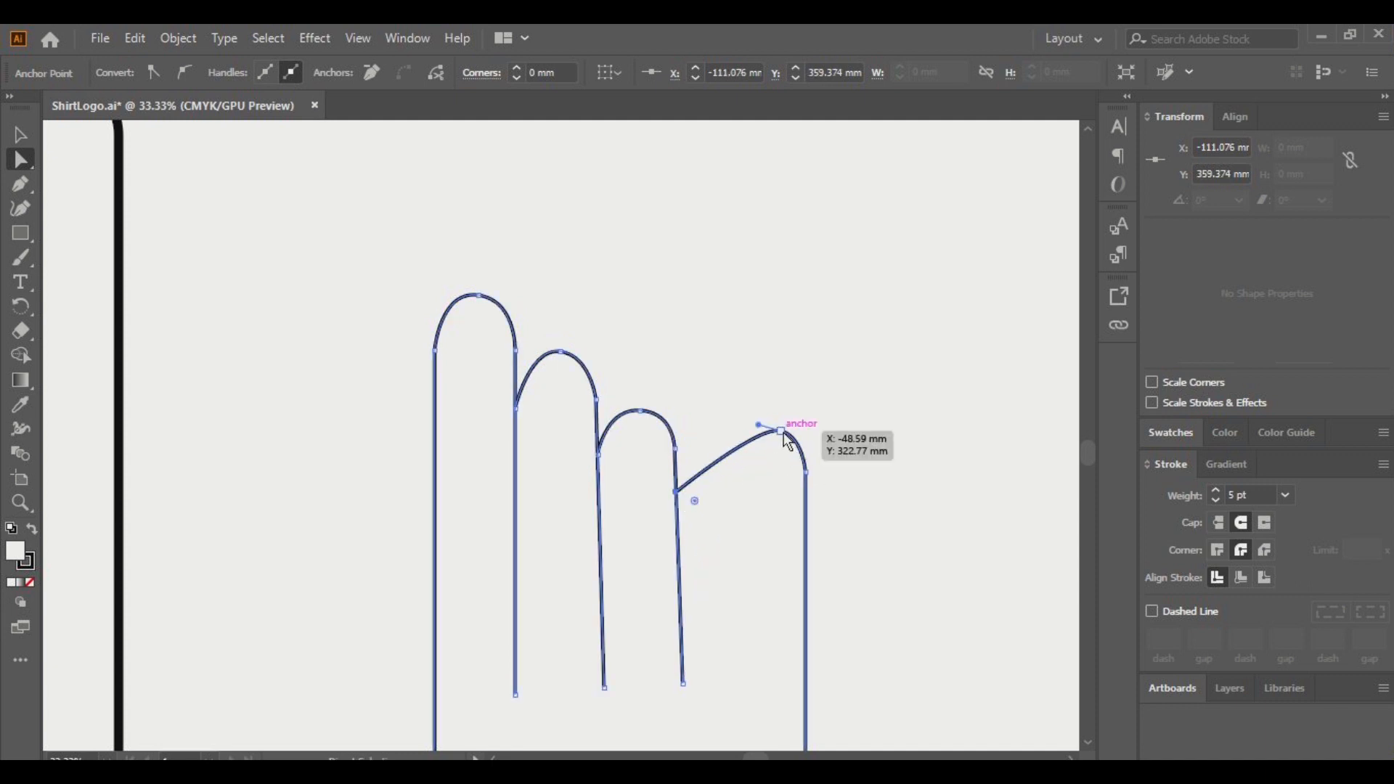
{"action": "left_click_drag", "start_coordinate": [782, 432], "coordinate": [715, 453]}
{"action": "left_click_drag", "start_coordinate": [801, 469], "coordinate": [743, 481]}
{"action": "scroll", "coordinate": [830, 402], "scroll_direction": "down", "scroll_amount": 5}
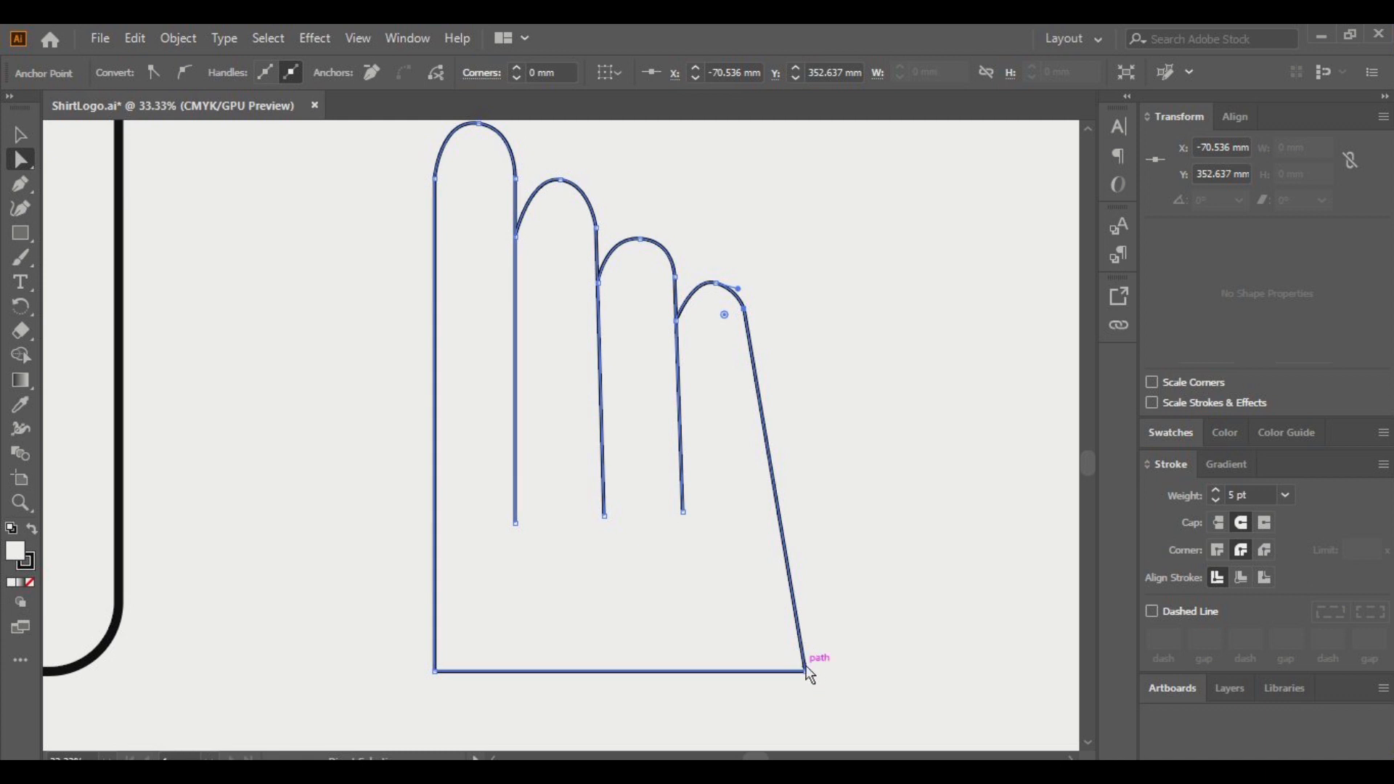
{"action": "left_click_drag", "start_coordinate": [806, 673], "coordinate": [749, 670]}
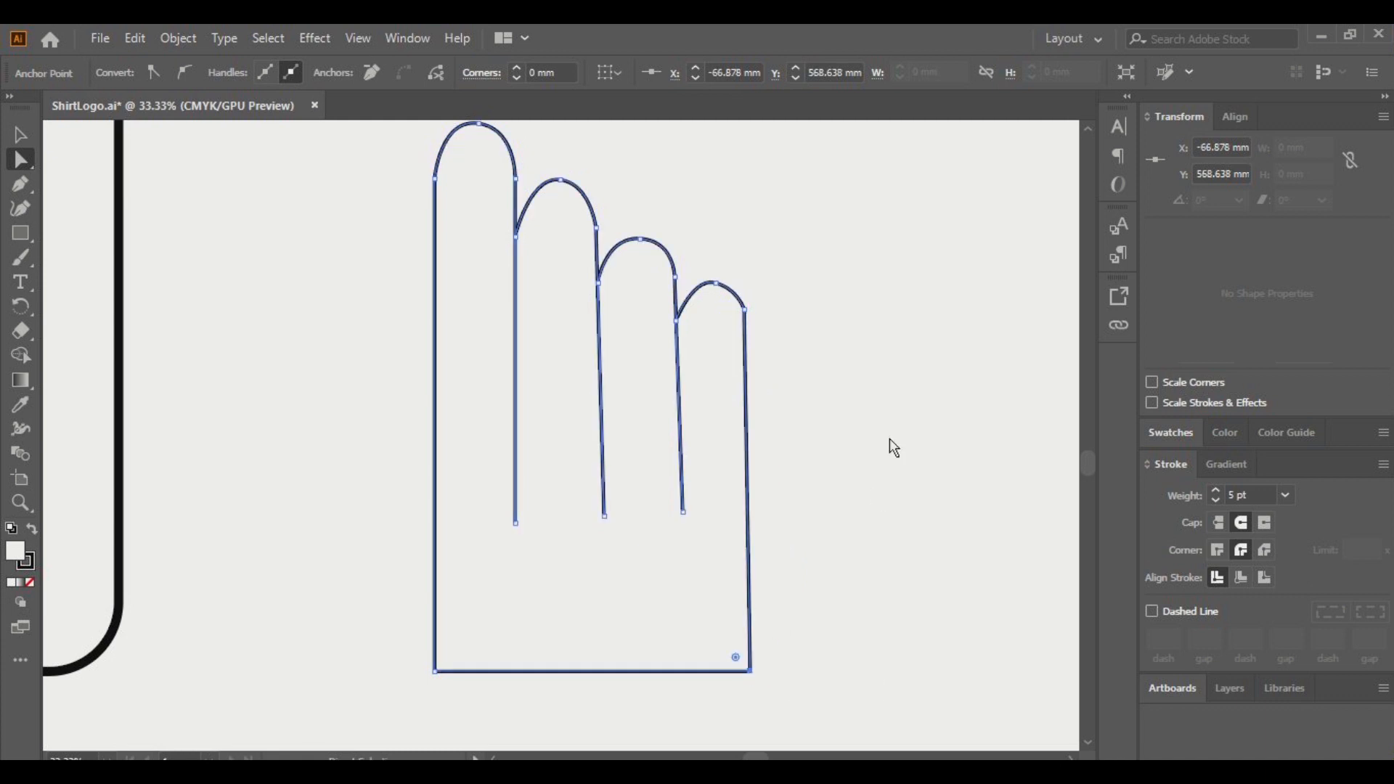
Step: Nudge the base anchors of the second and third finger dividers slightly inward and level them with the first divider
{"action": "left_click_drag", "start_coordinate": [603, 516], "coordinate": [598, 518]}
{"action": "left_click", "coordinate": [683, 512]}
{"action": "left_click_drag", "start_coordinate": [686, 512], "coordinate": [678, 517]}
{"action": "left_click", "coordinate": [816, 378]}
{"action": "scroll", "coordinate": [854, 367], "scroll_direction": "down", "scroll_amount": 1}
{"action": "scroll", "coordinate": [857, 368], "scroll_direction": "down", "scroll_amount": 1}
{"action": "left_click", "coordinate": [697, 414]}
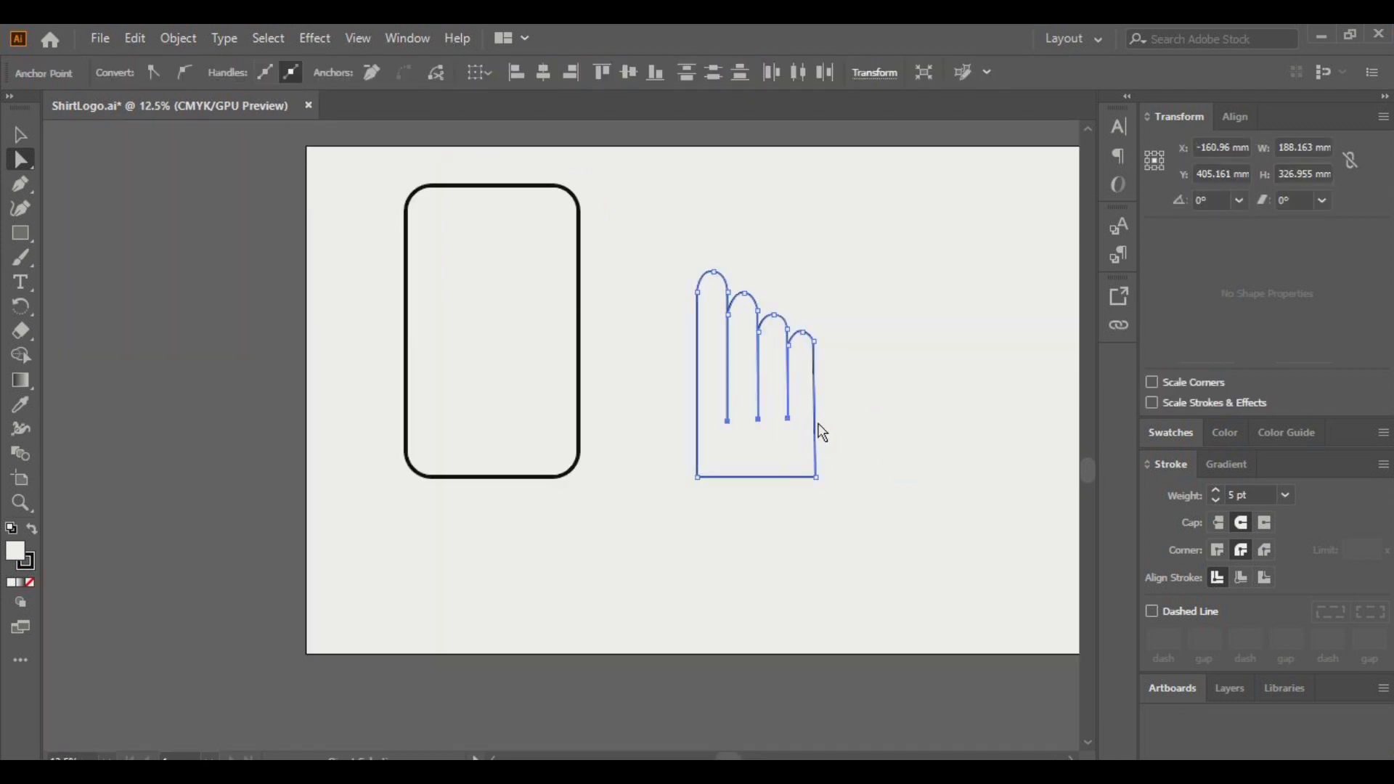
{"action": "left_click_drag", "start_coordinate": [815, 424], "coordinate": [631, 445]}
{"action": "key", "text": "ctrl+z"}
{"action": "left_click", "coordinate": [925, 388]}
Step: Move the whole hand into the lower part of the rounded rectangle
{"action": "key", "text": "b"}
{"action": "key", "text": "v"}
{"action": "left_click_drag", "start_coordinate": [779, 386], "coordinate": [524, 385]}
{"action": "left_click", "coordinate": [738, 362]}
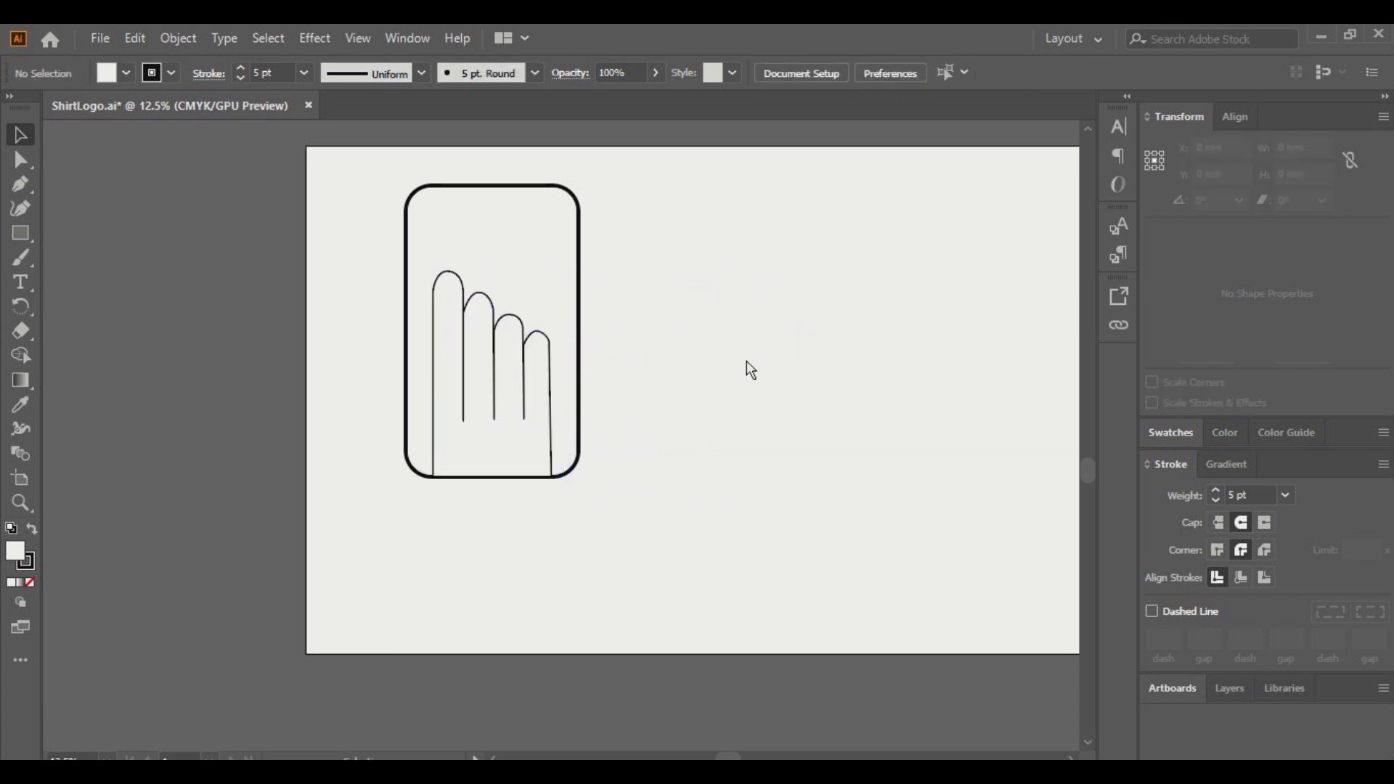
Step: Draw a circle beside the rounded rectangle and enlarge it to about 634 mm in diameter
{"action": "key", "text": "l"}
{"action": "left_click_drag", "start_coordinate": [653, 251], "coordinate": [957, 567]}
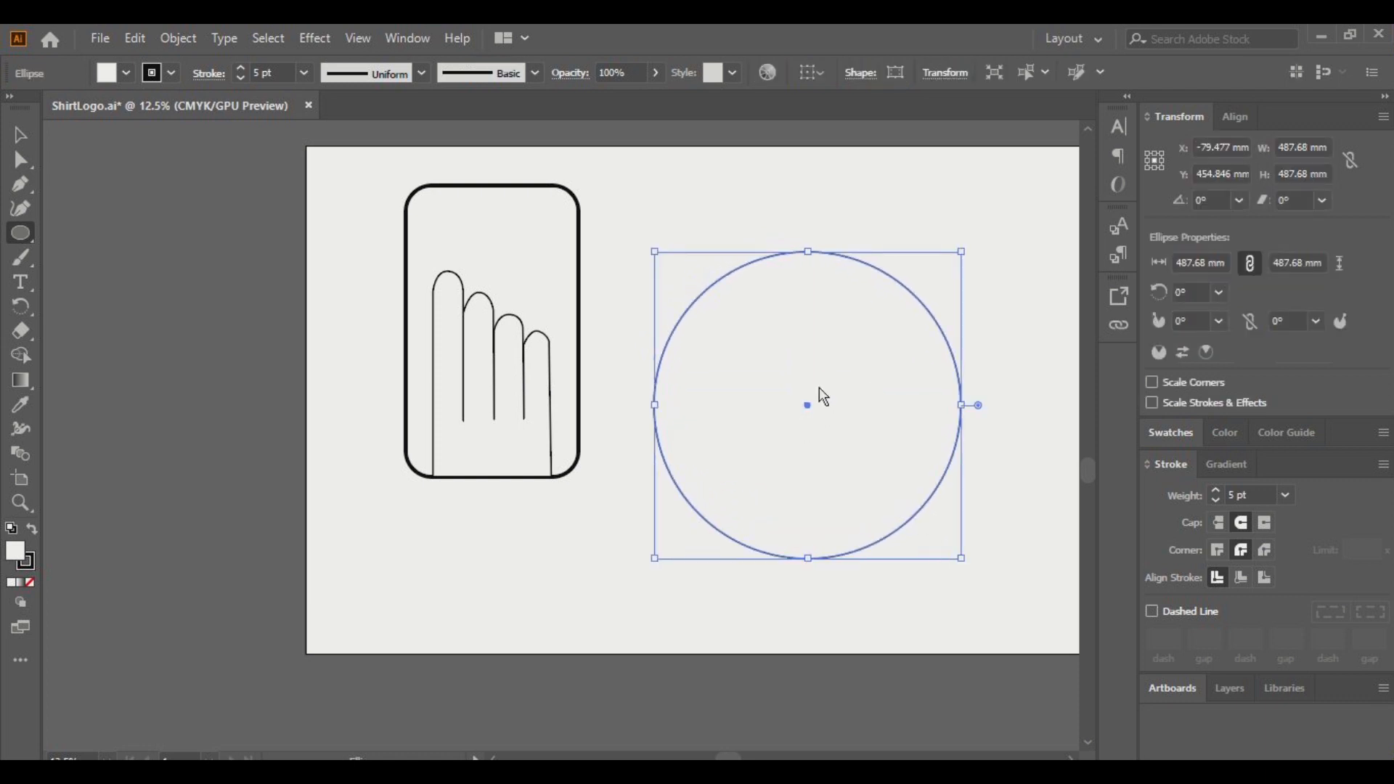
{"action": "key", "text": "v"}
{"action": "left_click_drag", "start_coordinate": [812, 400], "coordinate": [765, 359]}
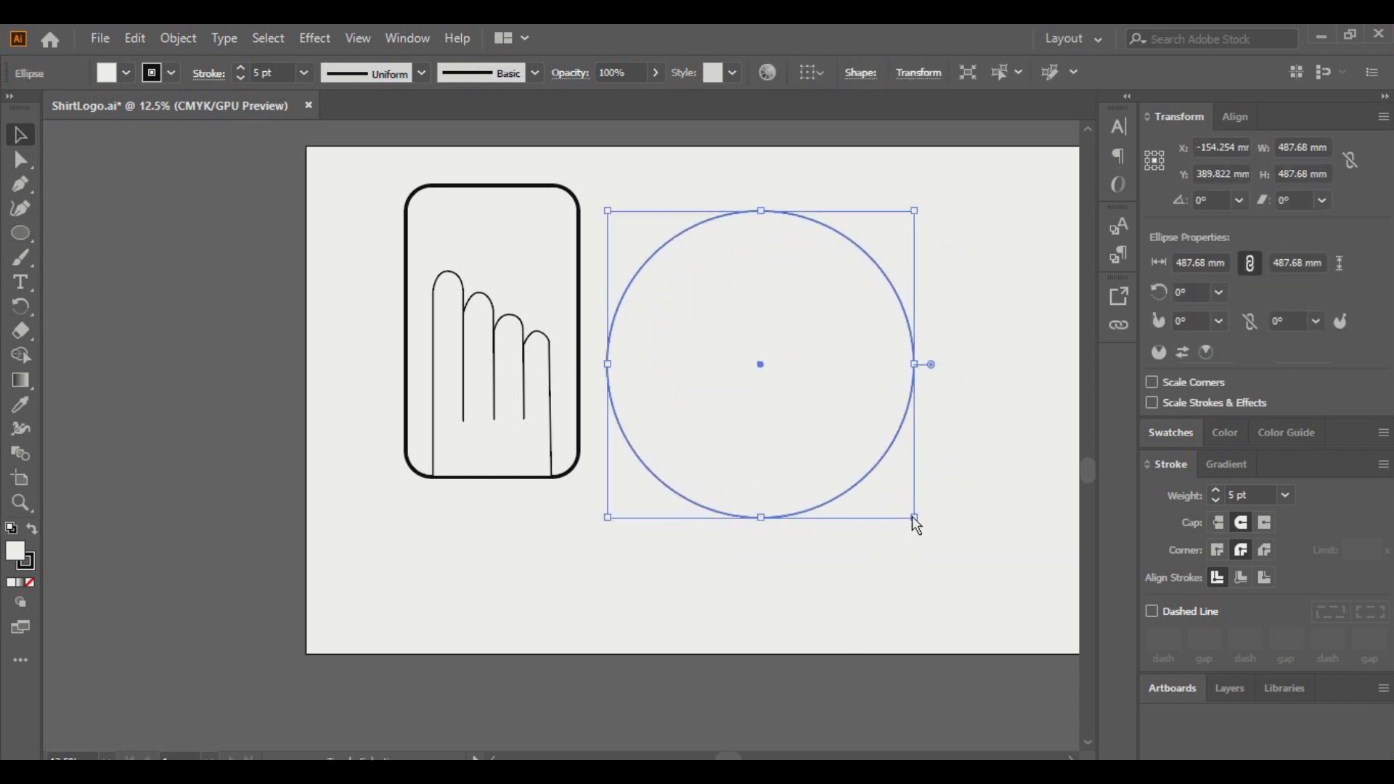
{"action": "left_click_drag", "start_coordinate": [917, 520], "coordinate": [1002, 578]}
{"action": "scroll", "coordinate": [998, 580], "scroll_direction": "left", "scroll_amount": 1}
{"action": "scroll", "coordinate": [994, 580], "scroll_direction": "right", "scroll_amount": 4}
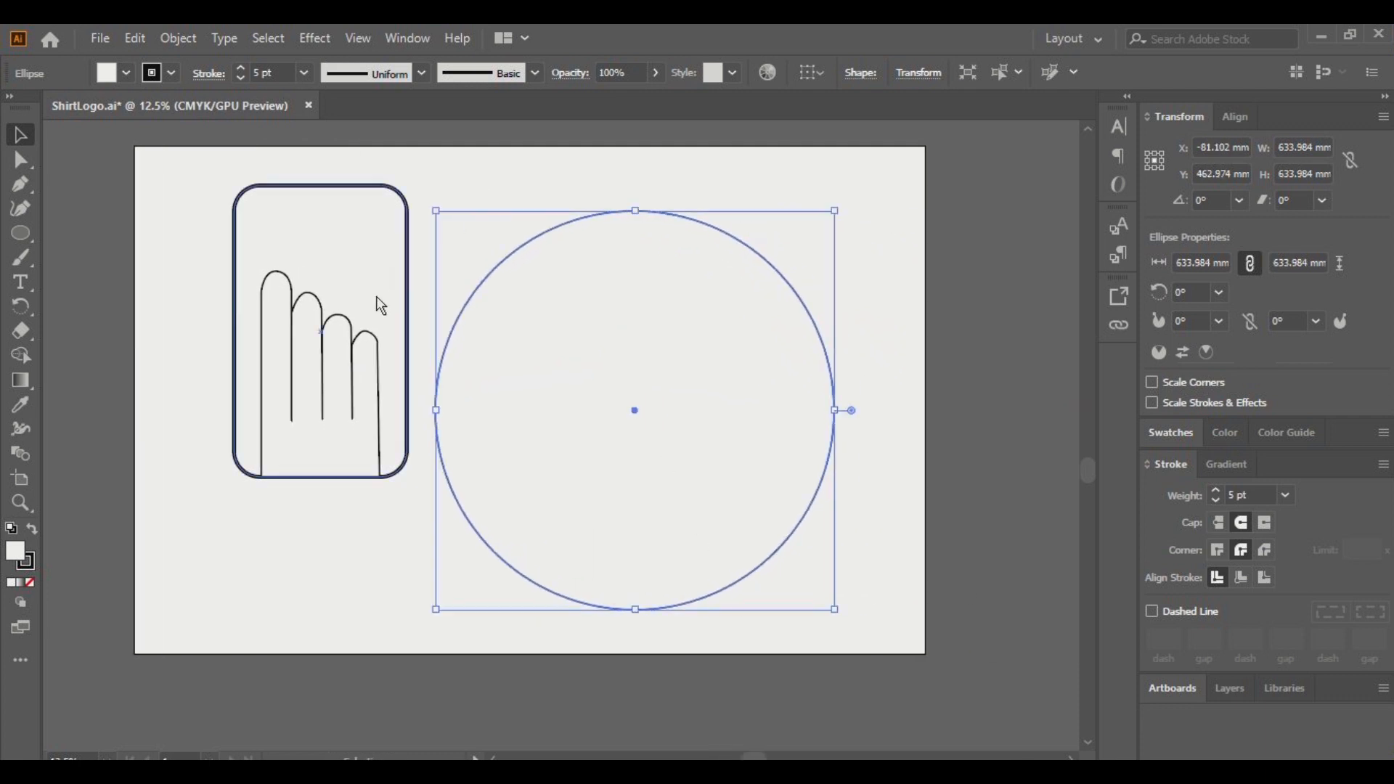
Step: Fill the circle with light blue at about C 61.57, M 0, Y 5.49, K 0
{"action": "left_click", "coordinate": [454, 194]}
{"action": "left_click_drag", "start_coordinate": [187, 363], "coordinate": [191, 363]}
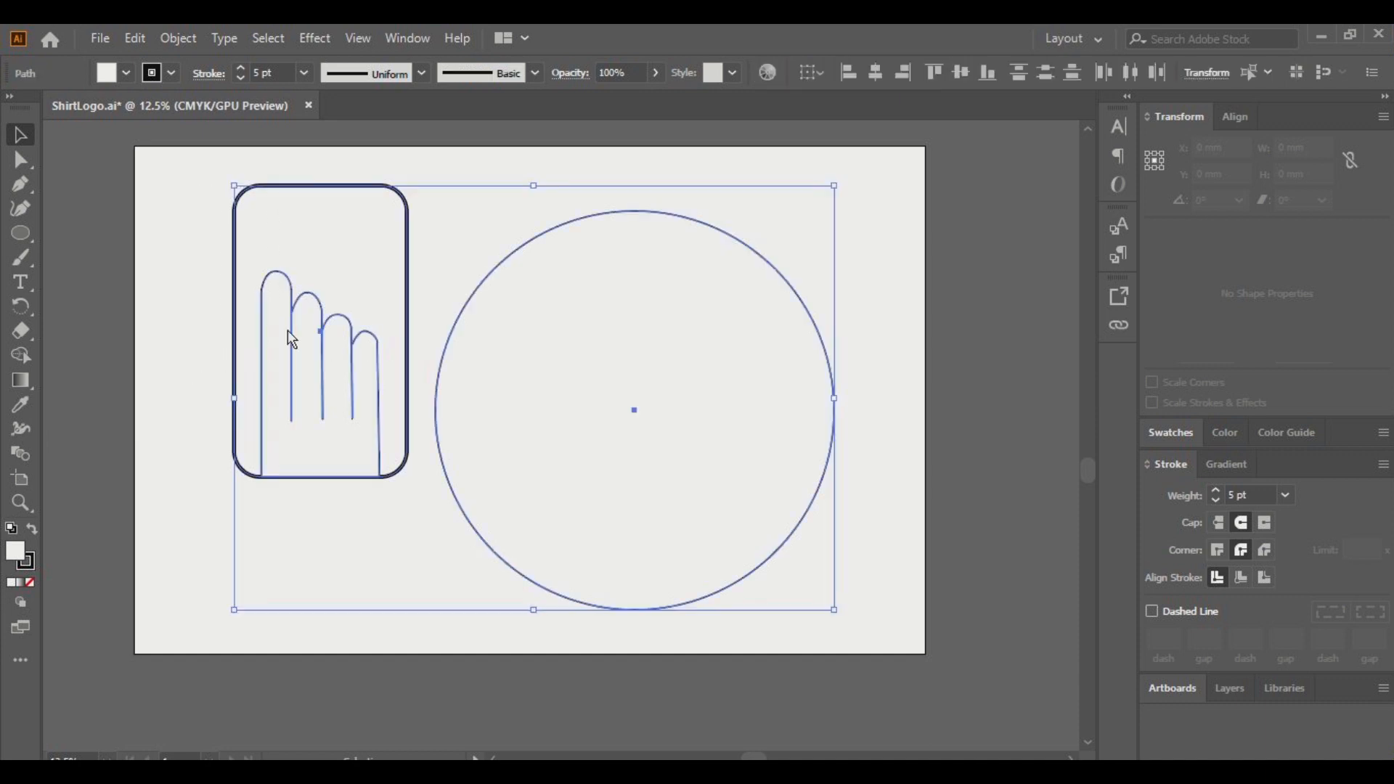
{"action": "left_click", "coordinate": [874, 289]}
{"action": "left_click", "coordinate": [616, 331]}
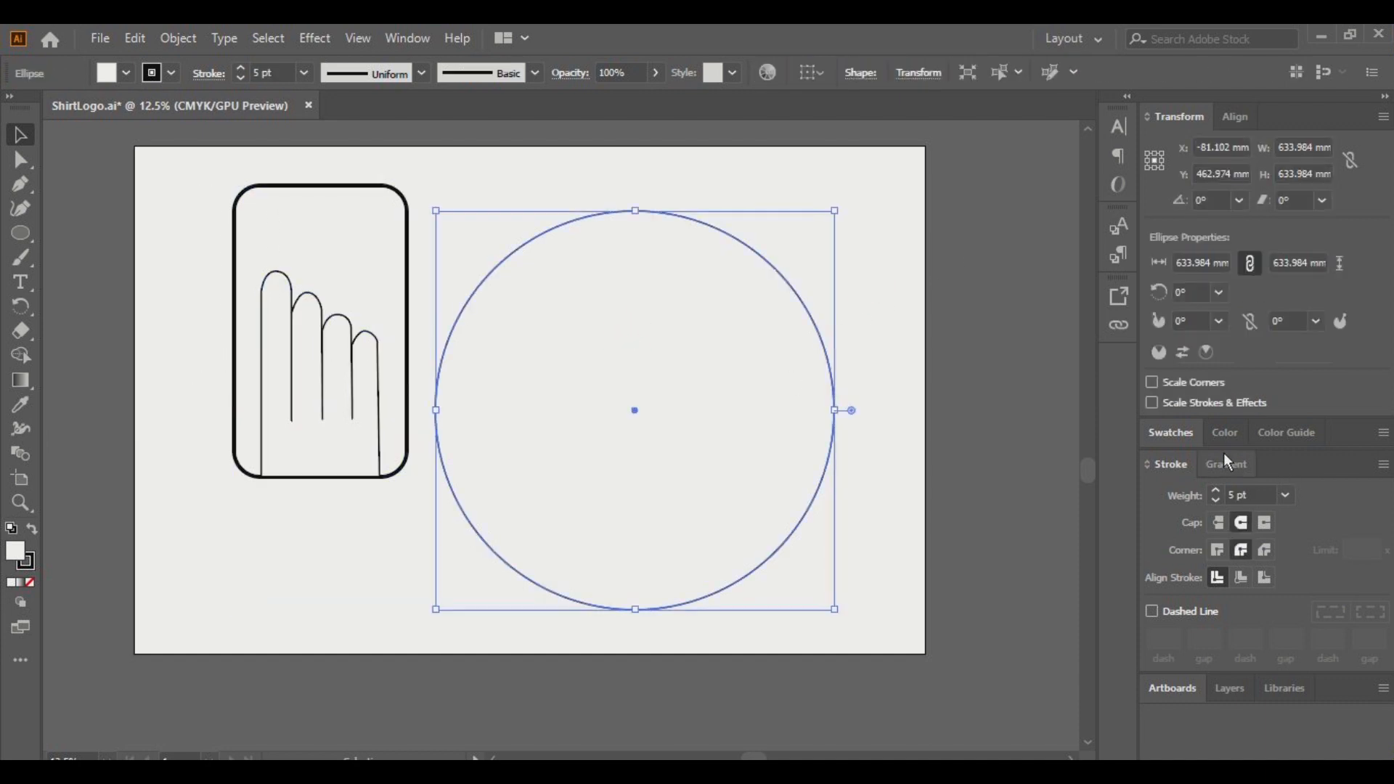
{"action": "left_click", "coordinate": [1225, 434]}
{"action": "left_click_drag", "start_coordinate": [1257, 625], "coordinate": [1265, 639]}
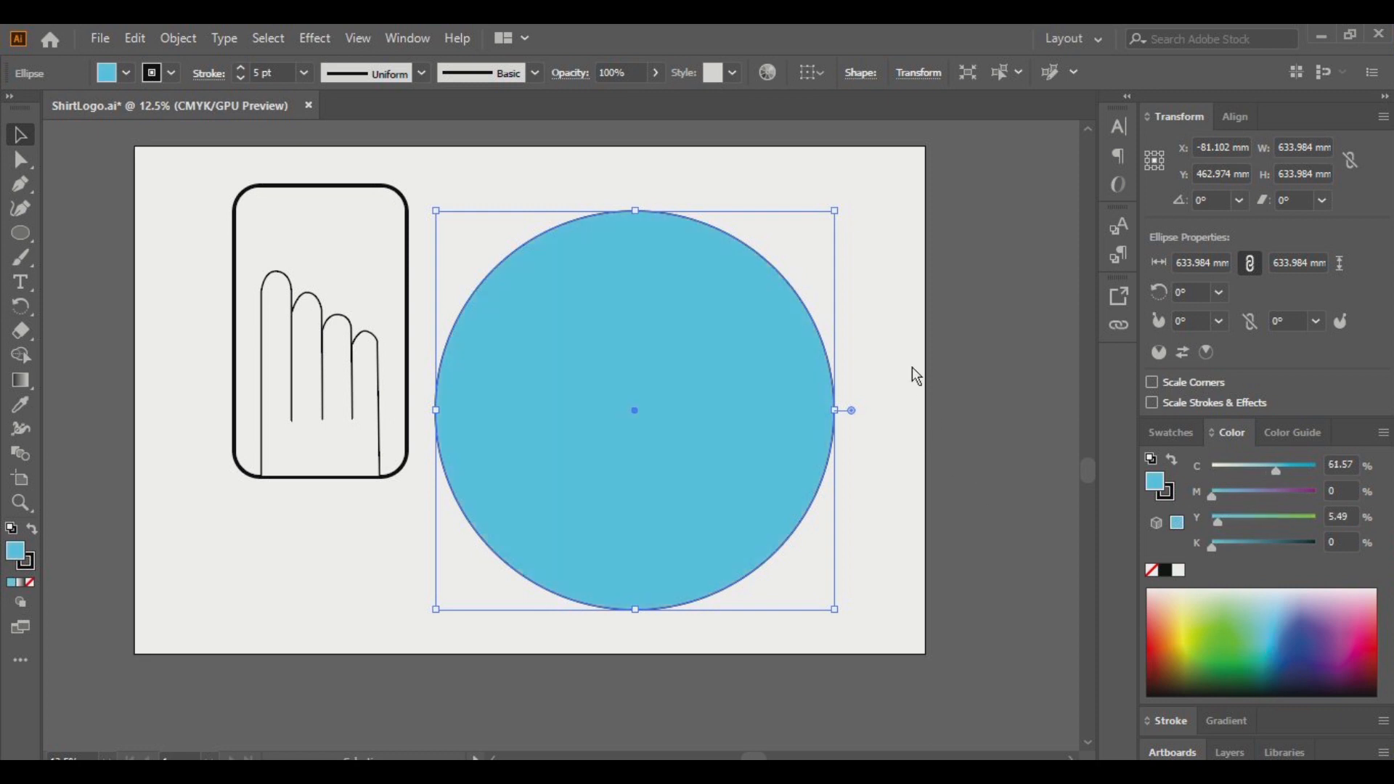
Step: Centre the rounded rectangle on the blue circle and bring it to the front
{"action": "left_click", "coordinate": [344, 249]}
{"action": "left_click_drag", "start_coordinate": [365, 239], "coordinate": [680, 319]}
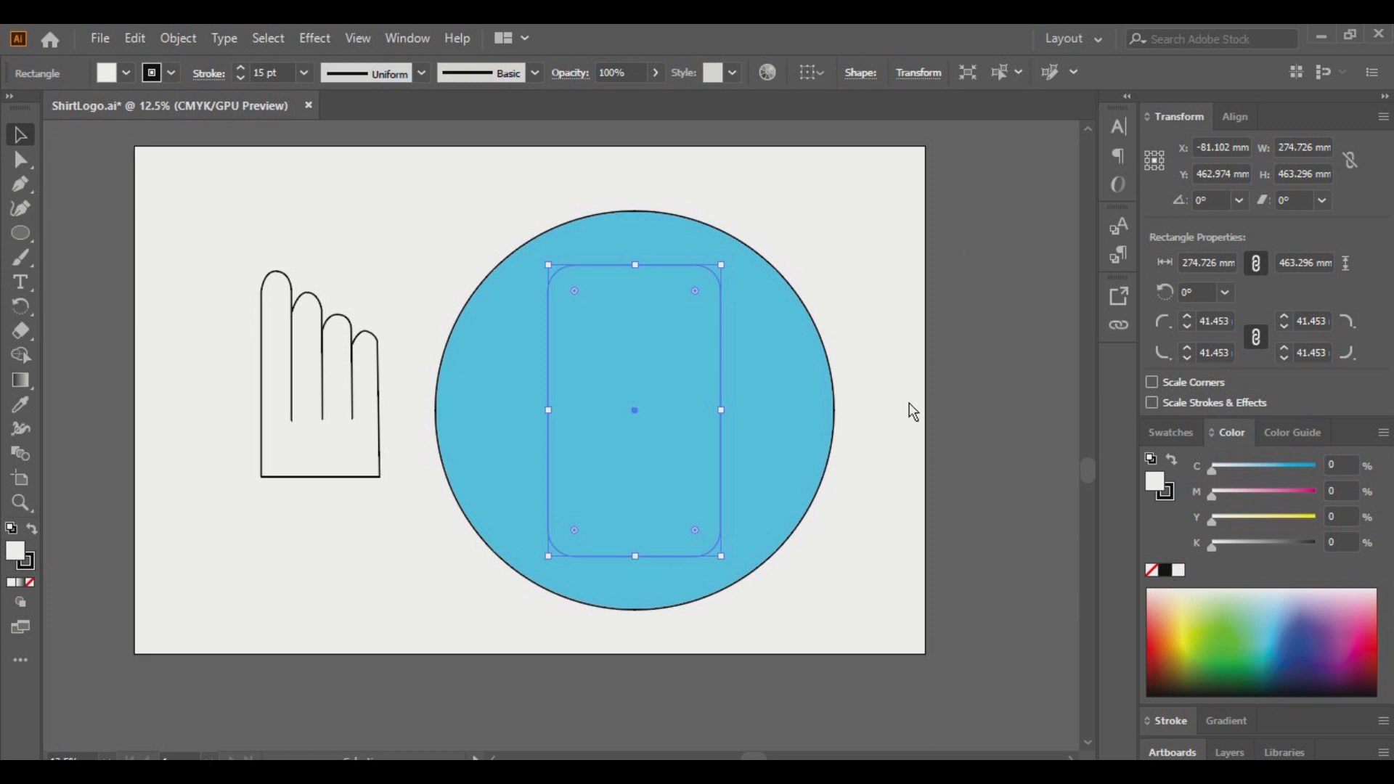
{"action": "key", "text": "ctrl+shift+]"}
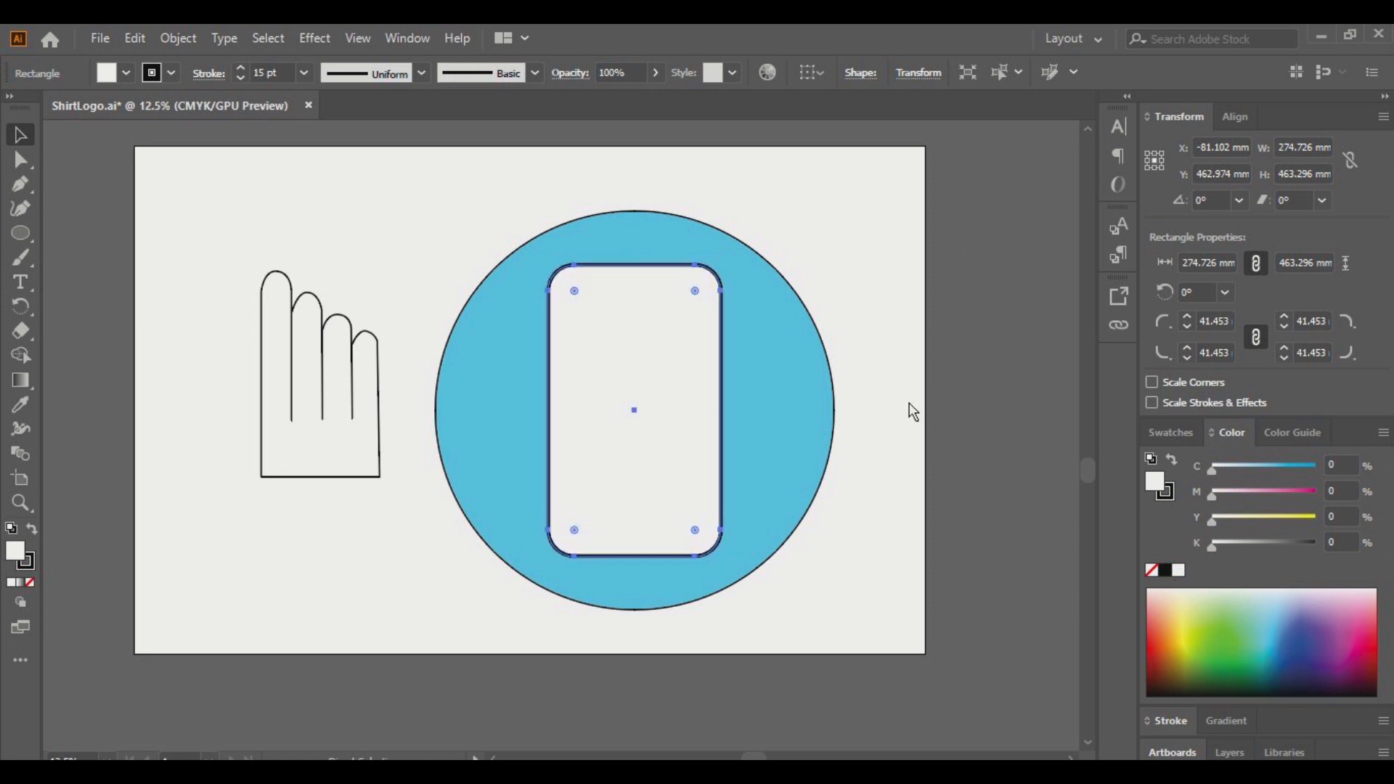
Step: Give the rounded rectangle a white fill and a white stroke
{"action": "left_click", "coordinate": [31, 529]}
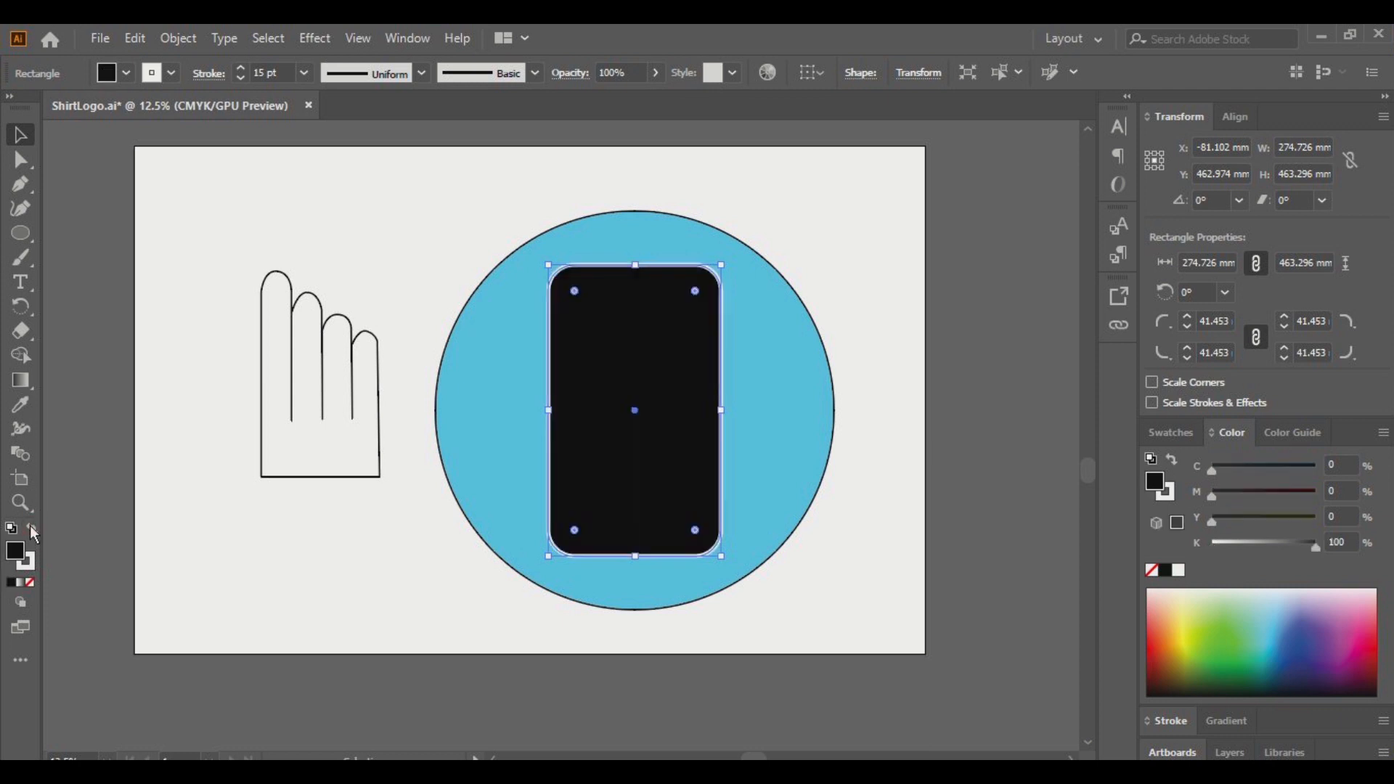
{"action": "left_click", "coordinate": [1182, 591]}
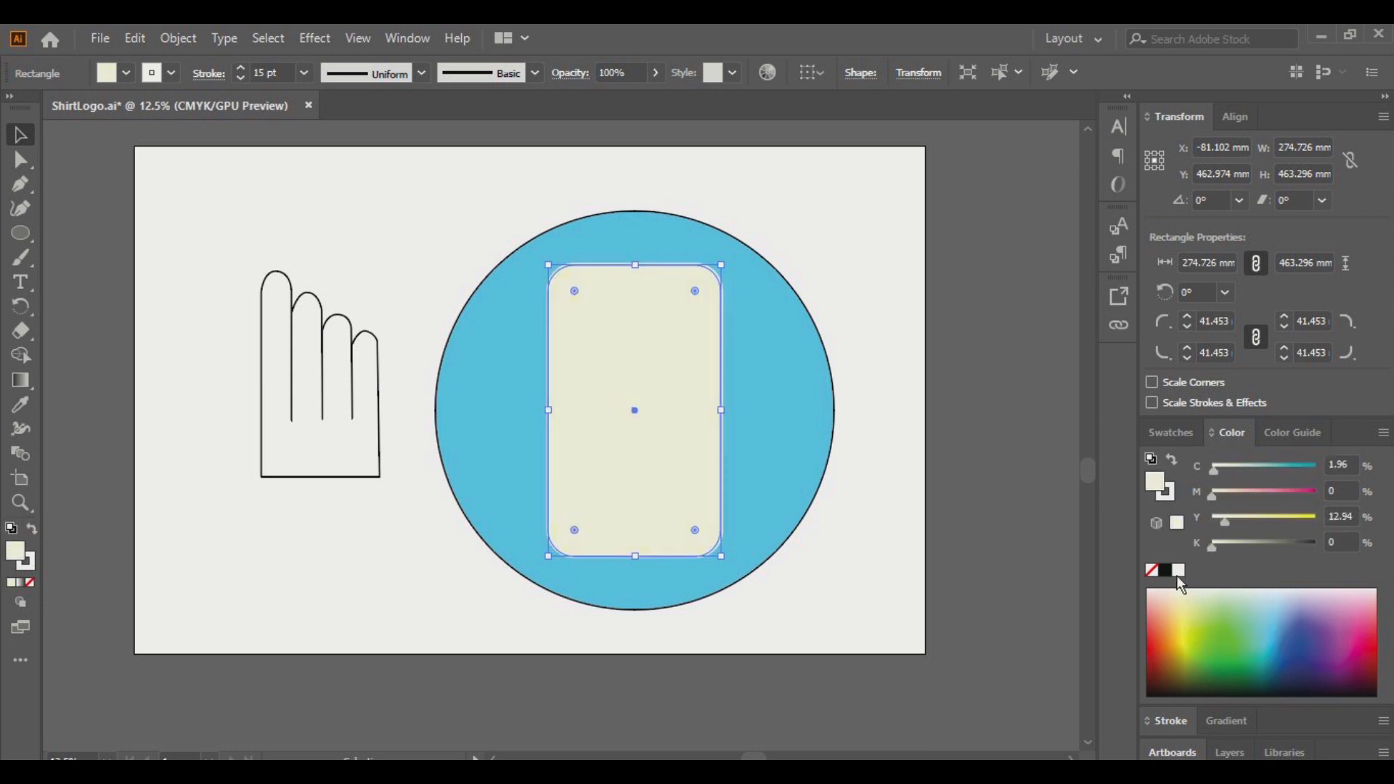
{"action": "left_click", "coordinate": [840, 261]}
{"action": "left_click_drag", "start_coordinate": [852, 230], "coordinate": [537, 375]}
{"action": "left_click", "coordinate": [816, 232]}
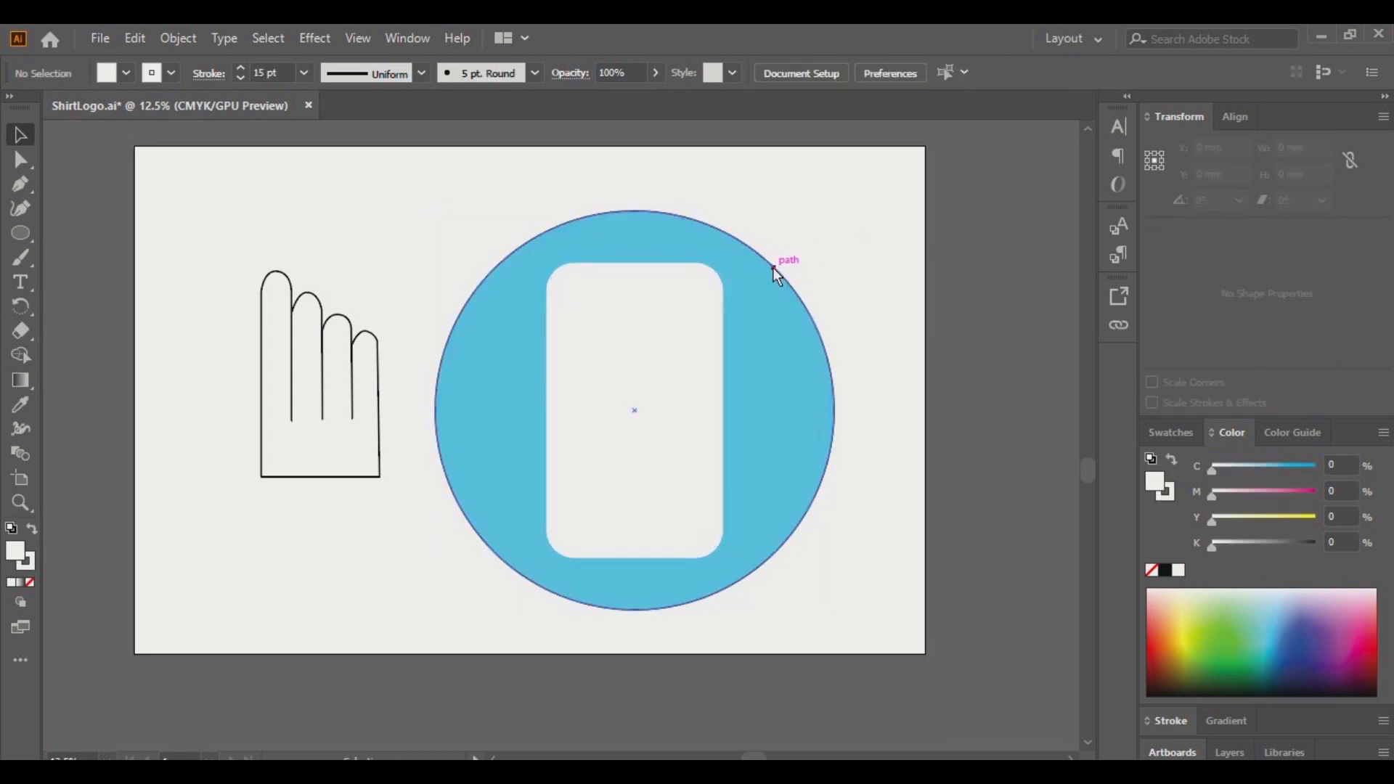
Step: Swap the circle's light blue onto its stroke and fill it with a deeper blue at C 67.84, M 15.29, Y 0, K 0
{"action": "left_click", "coordinate": [776, 263]}
{"action": "left_click", "coordinate": [31, 529]}
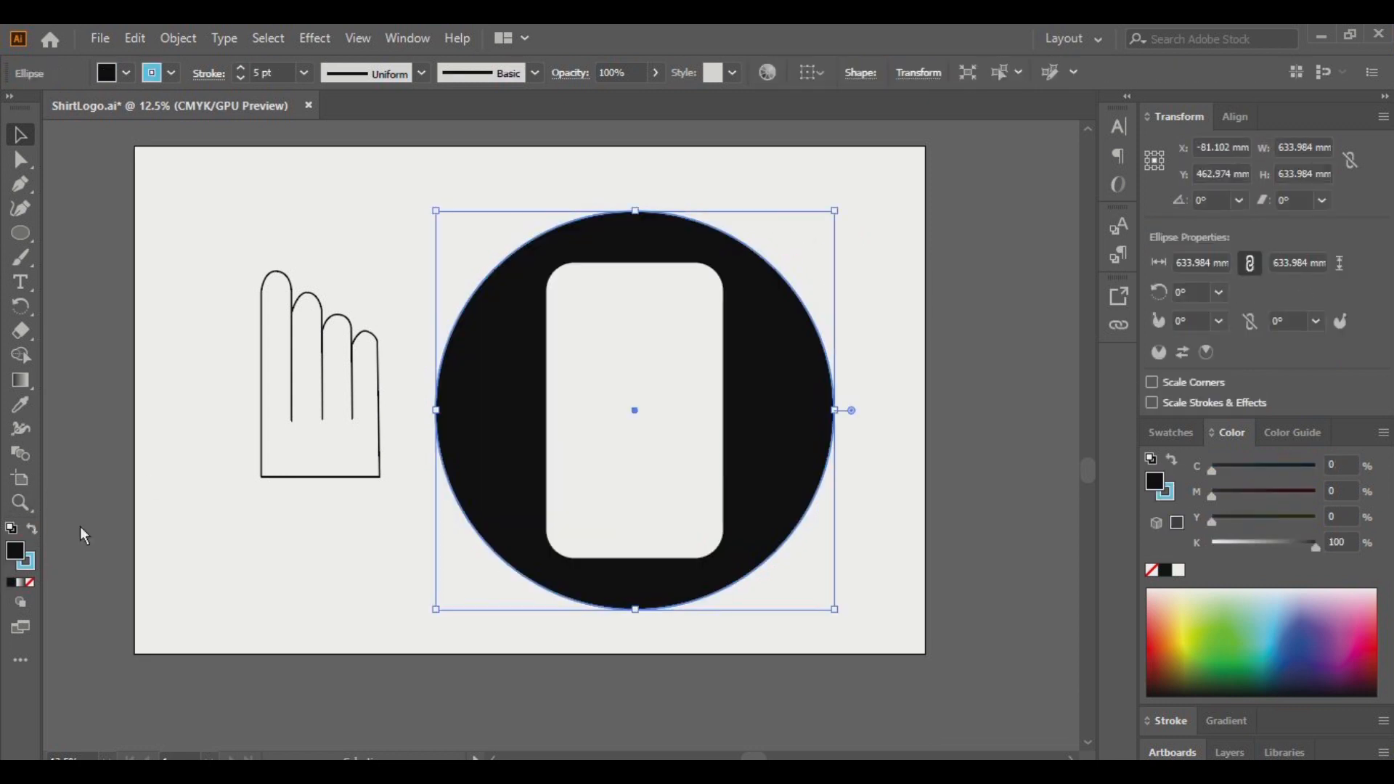
{"action": "left_click", "coordinate": [1275, 632]}
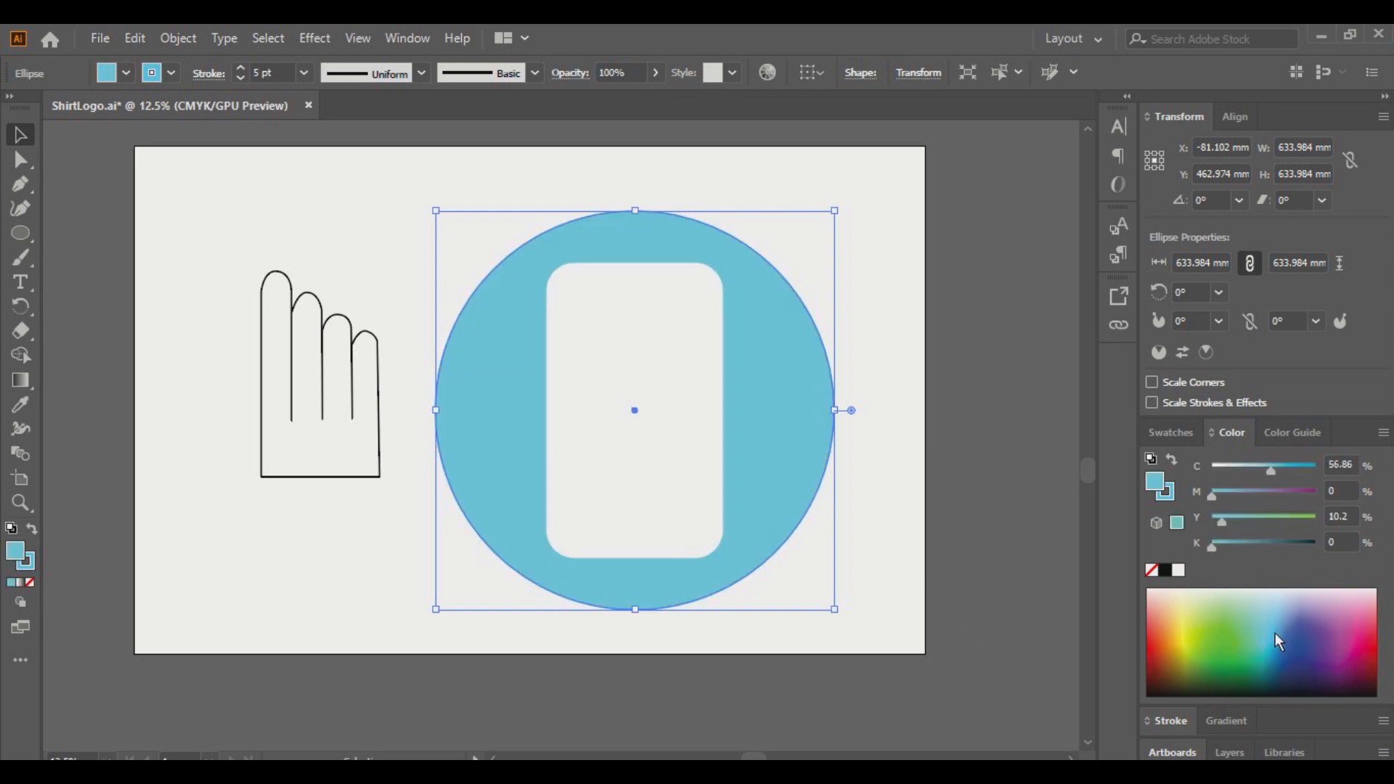
{"action": "left_click", "coordinate": [1271, 638]}
{"action": "left_click", "coordinate": [1271, 640]}
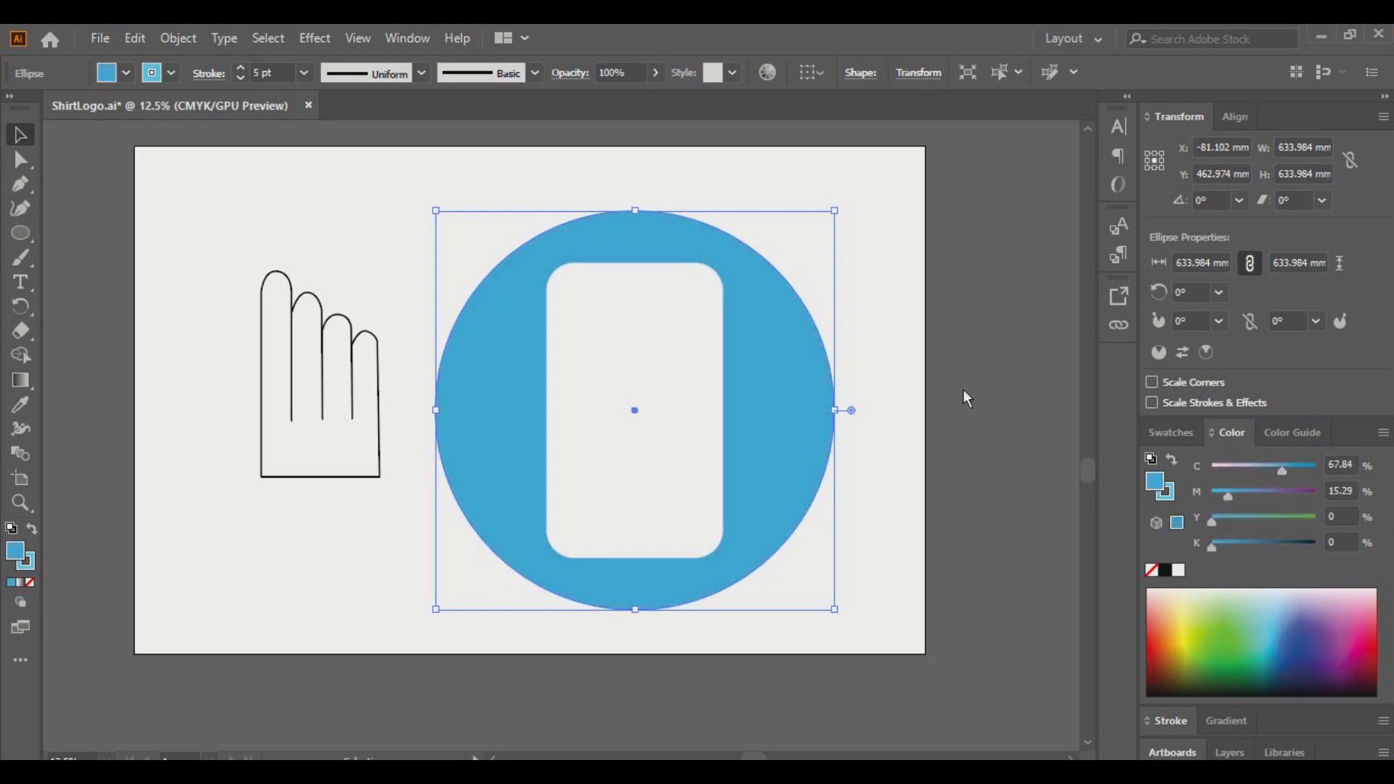
{"action": "left_click", "coordinate": [812, 182]}
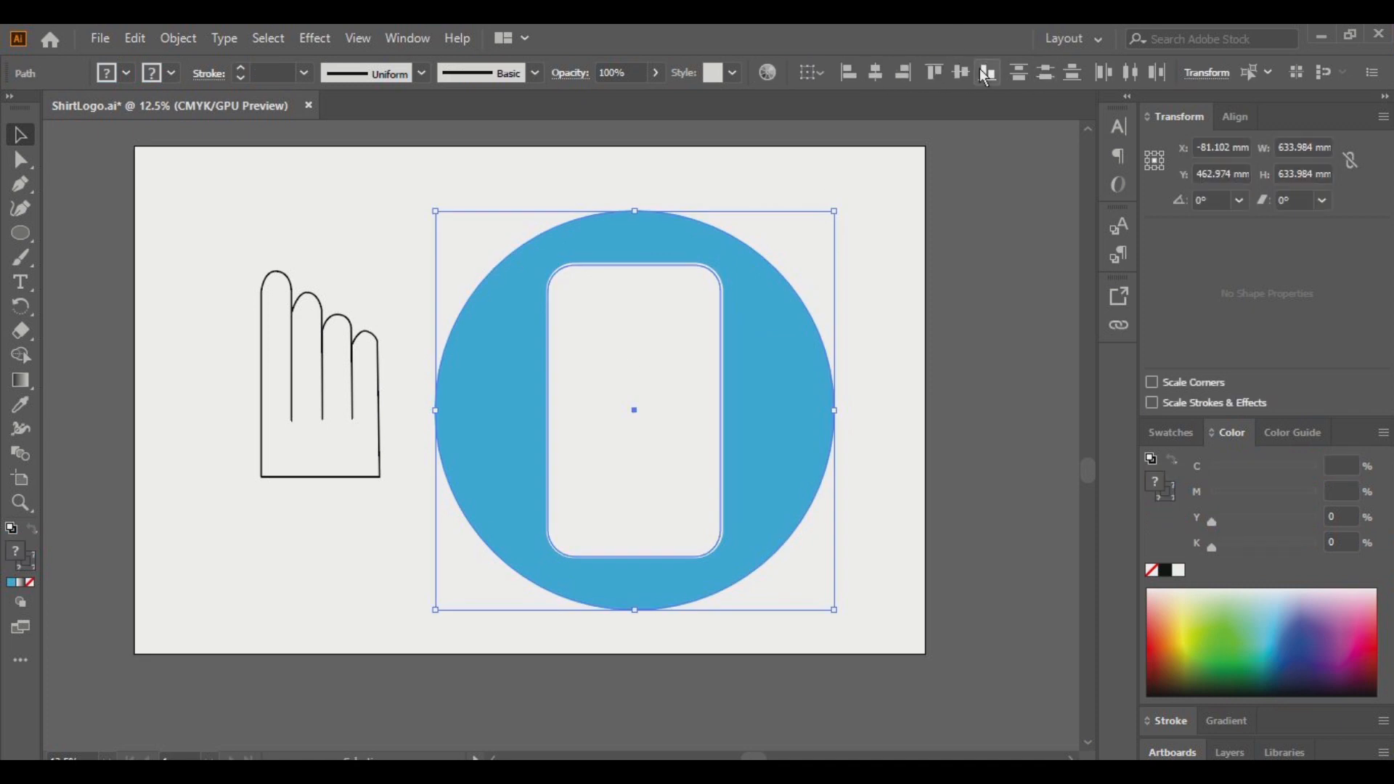
{"action": "left_click", "coordinate": [892, 279]}
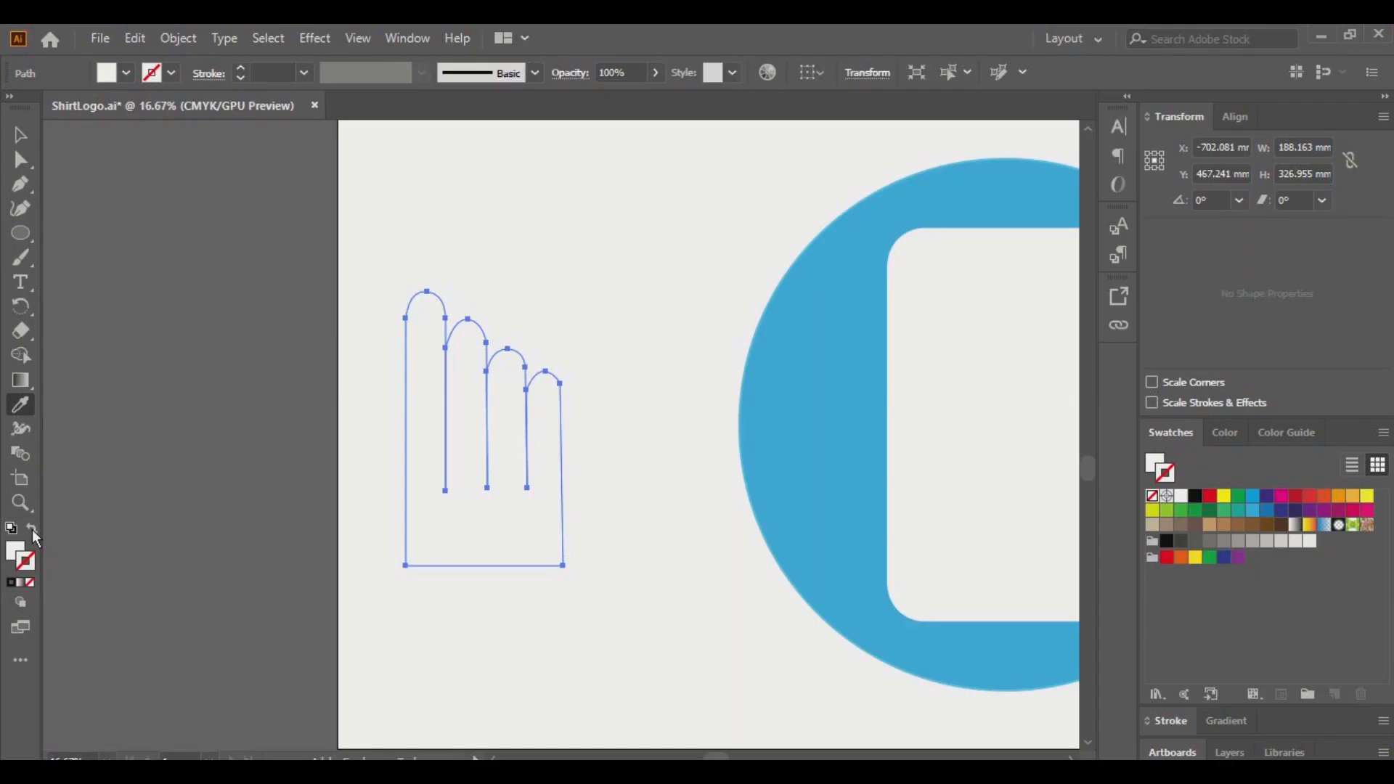
Step: Copy the circle's blue fill and stroke to the hand with the Eyedropper tool
{"action": "left_click", "coordinate": [799, 517]}
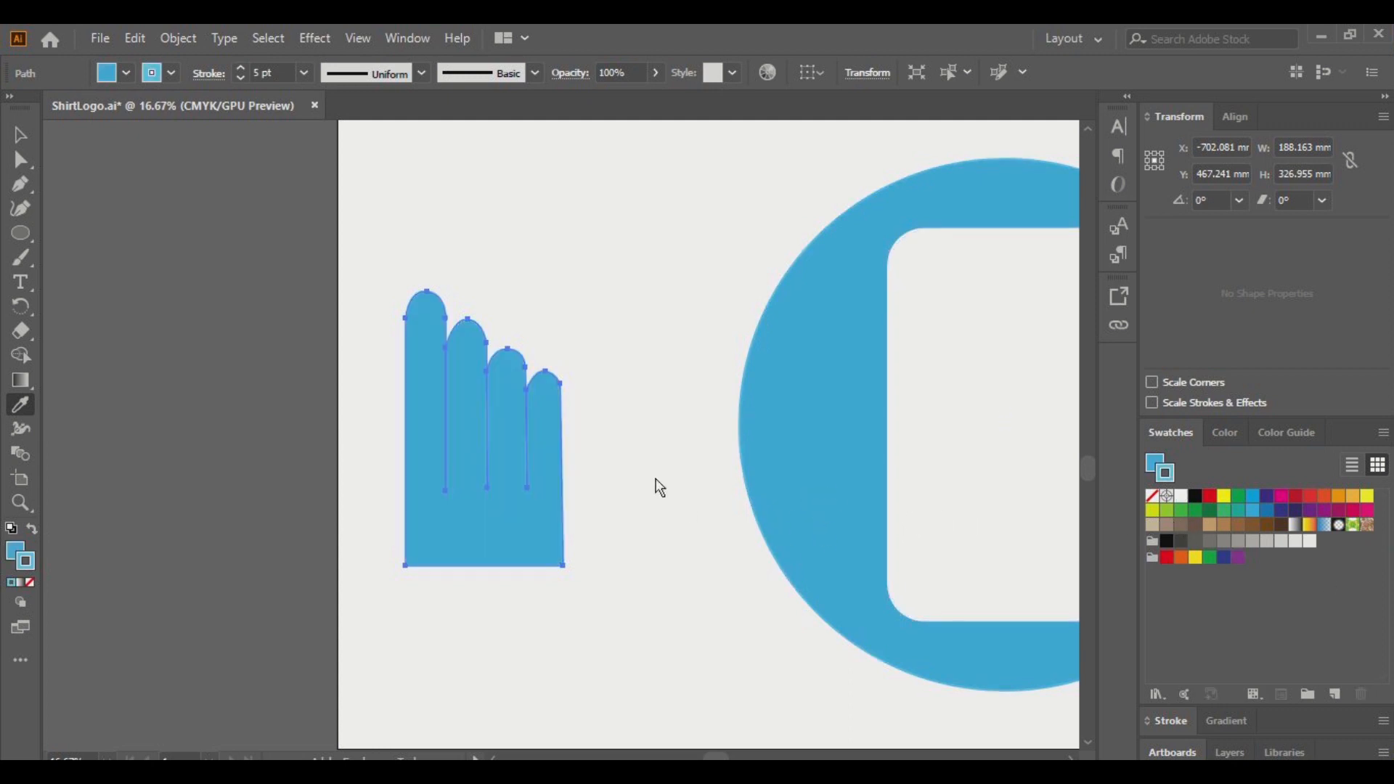
{"action": "key", "text": "v"}
{"action": "left_click", "coordinate": [623, 314]}
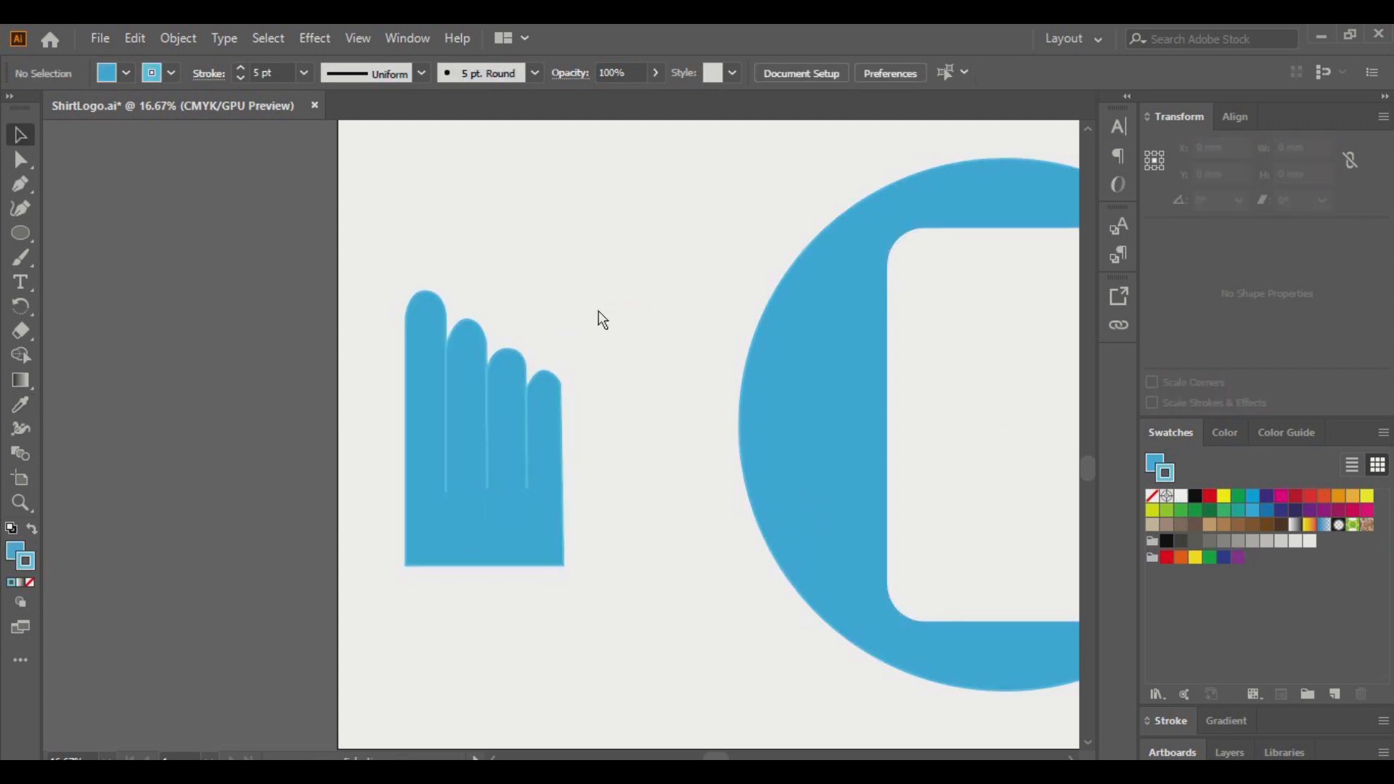
Step: Thicken the hand's stroke to 20 pt
{"action": "left_click", "coordinate": [475, 479]}
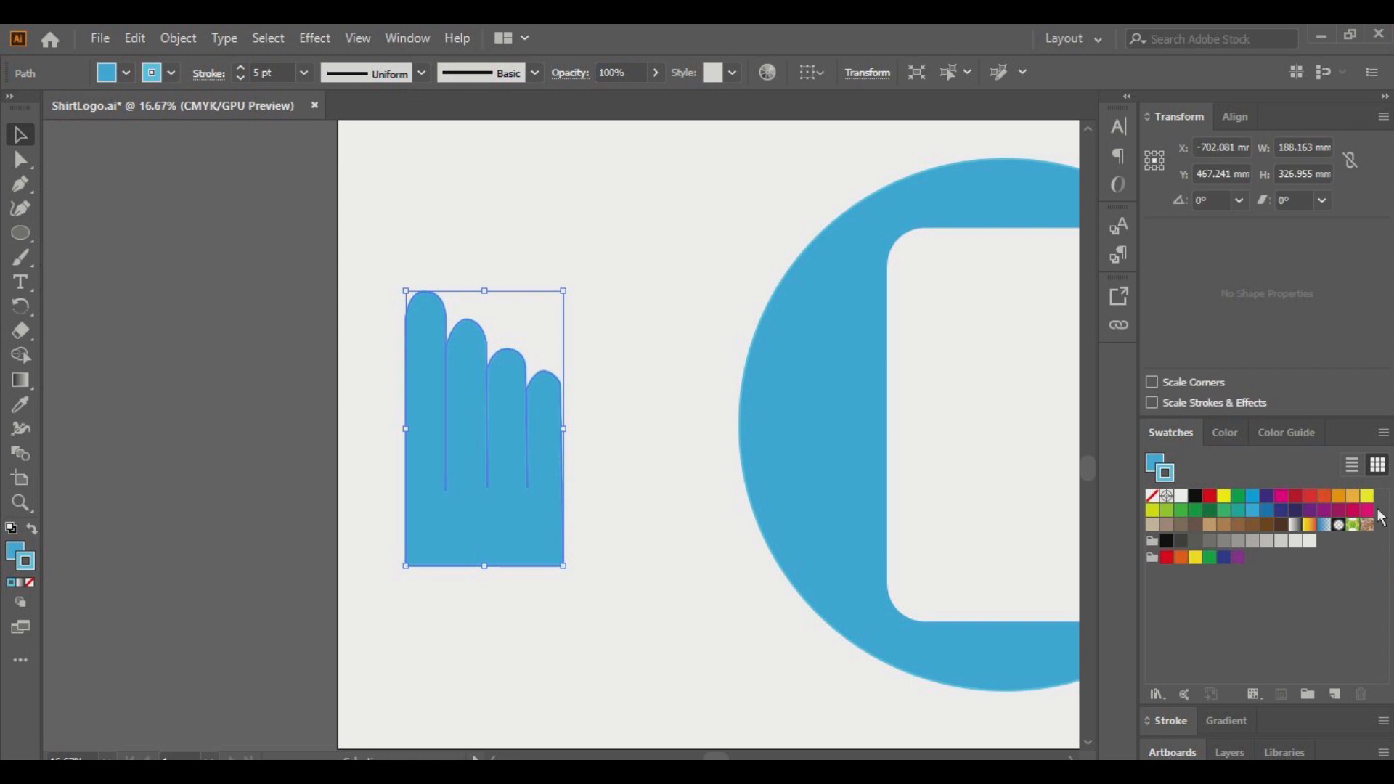
{"action": "left_click", "coordinate": [1155, 721]}
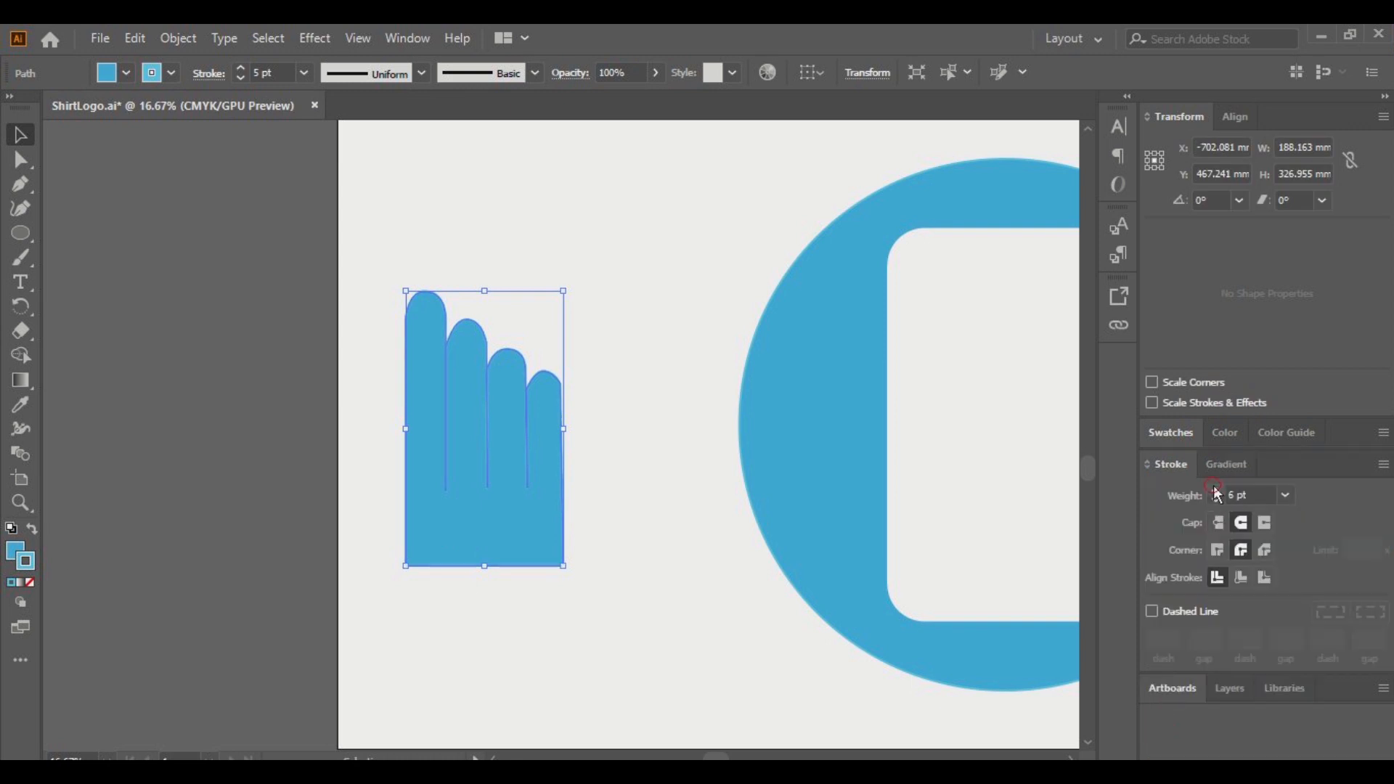
{"action": "left_click", "coordinate": [1216, 492]}
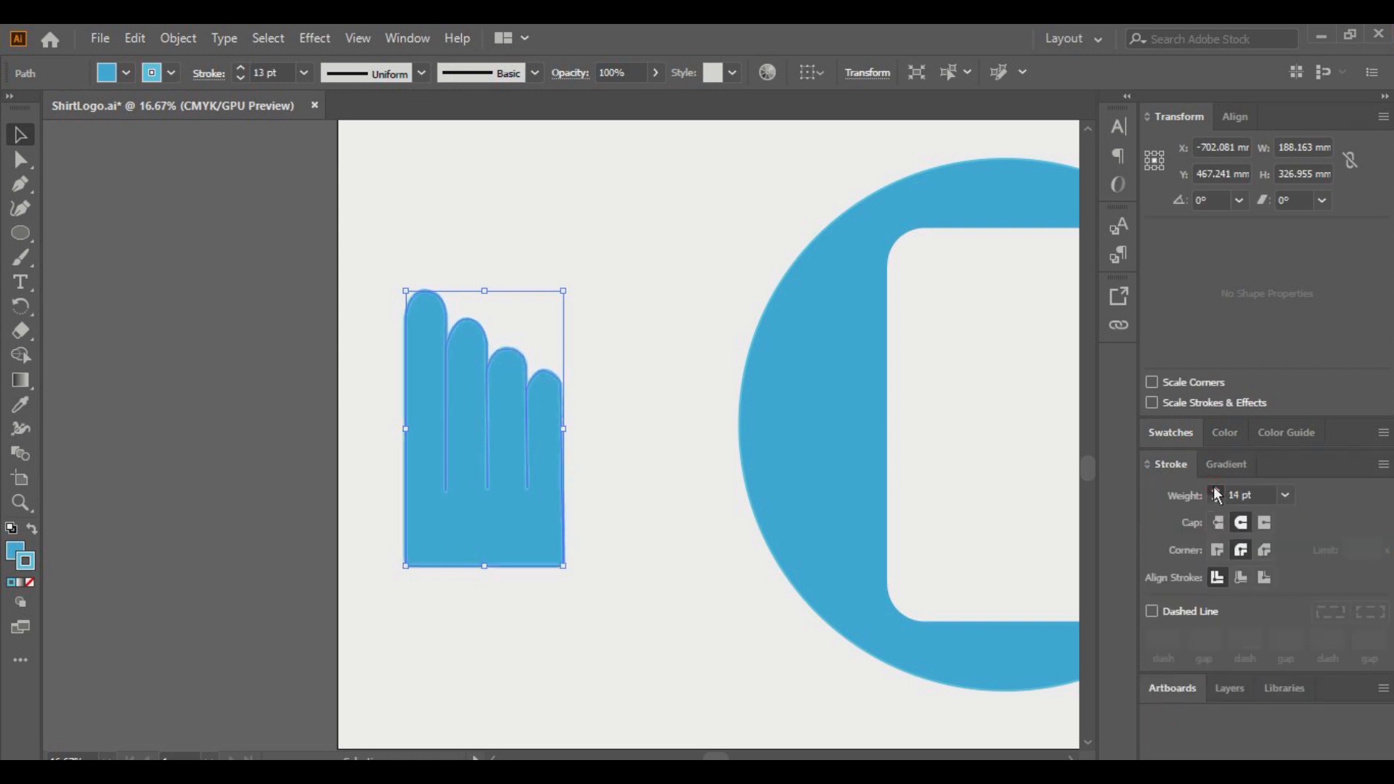
{"action": "left_click", "coordinate": [634, 267]}
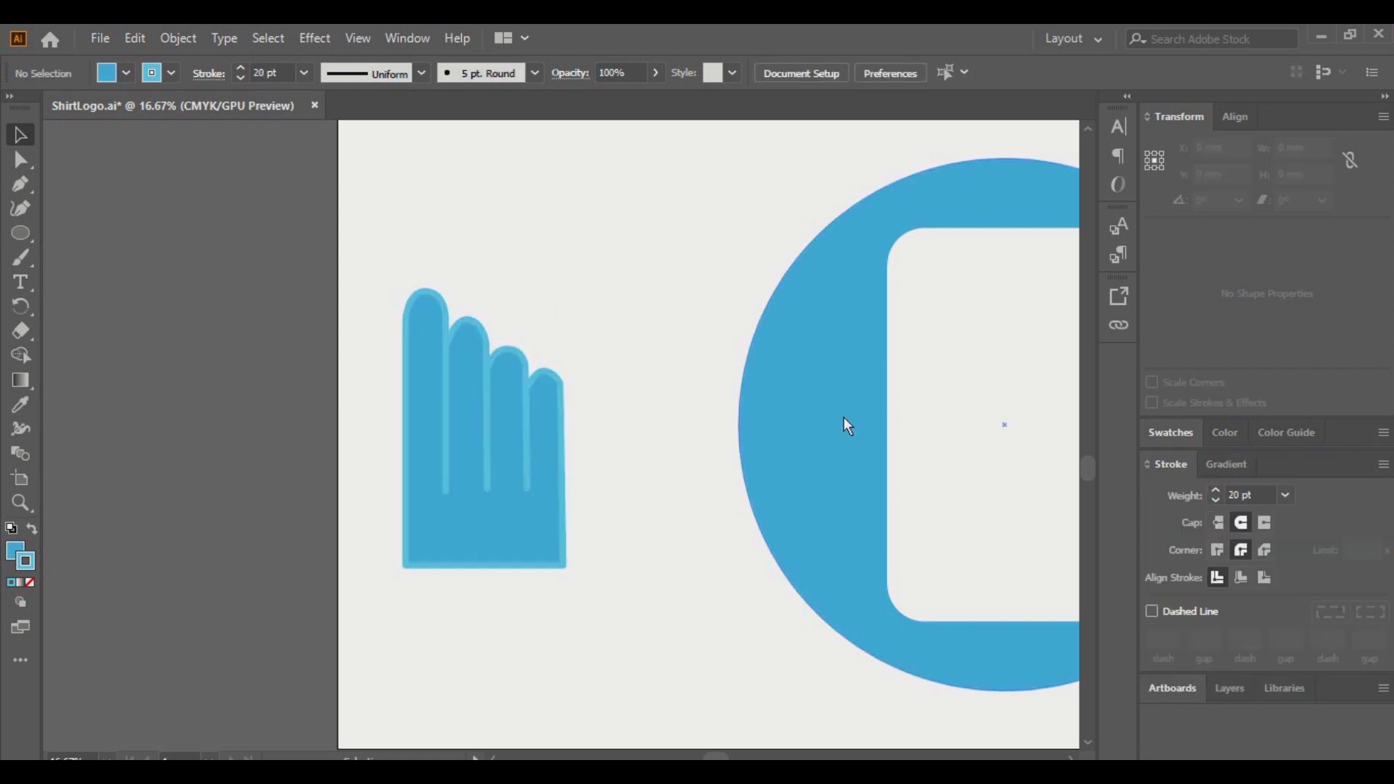
Step: Remove the hand's stroke and move the hand onto the lower part of the white rounded rectangle
{"action": "left_click", "coordinate": [1209, 498]}
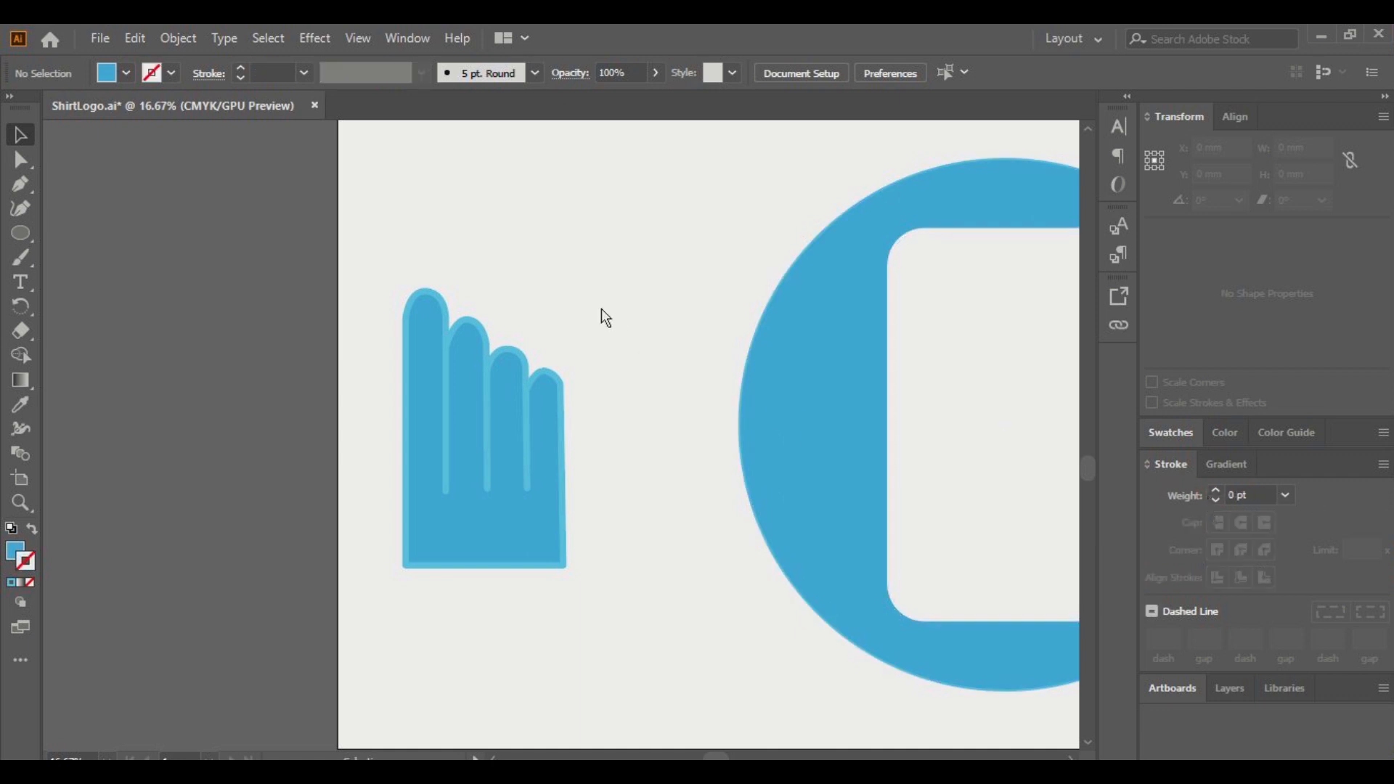
{"action": "left_click", "coordinate": [478, 476]}
{"action": "left_click", "coordinate": [1215, 499]}
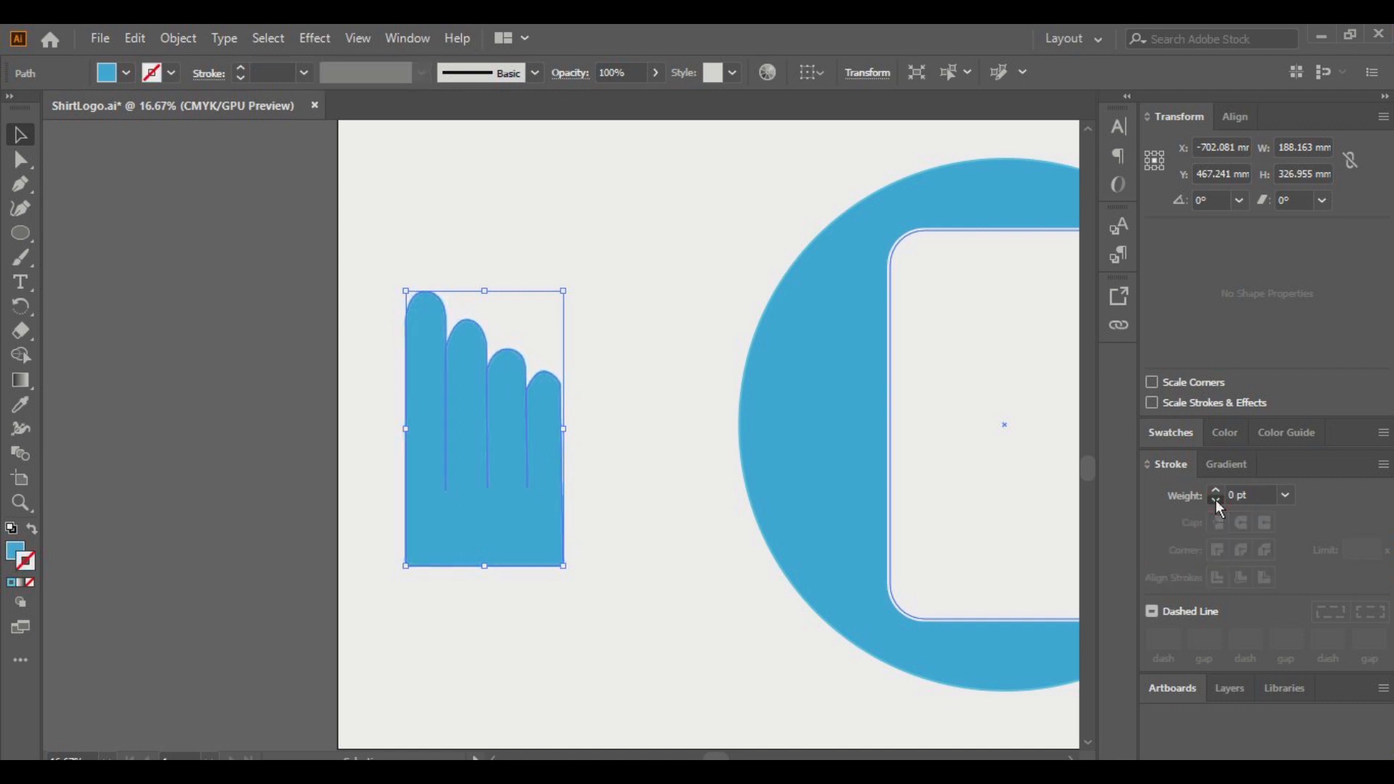
{"action": "left_click", "coordinate": [660, 211]}
{"action": "left_click_drag", "start_coordinate": [529, 472], "coordinate": [1003, 568]}
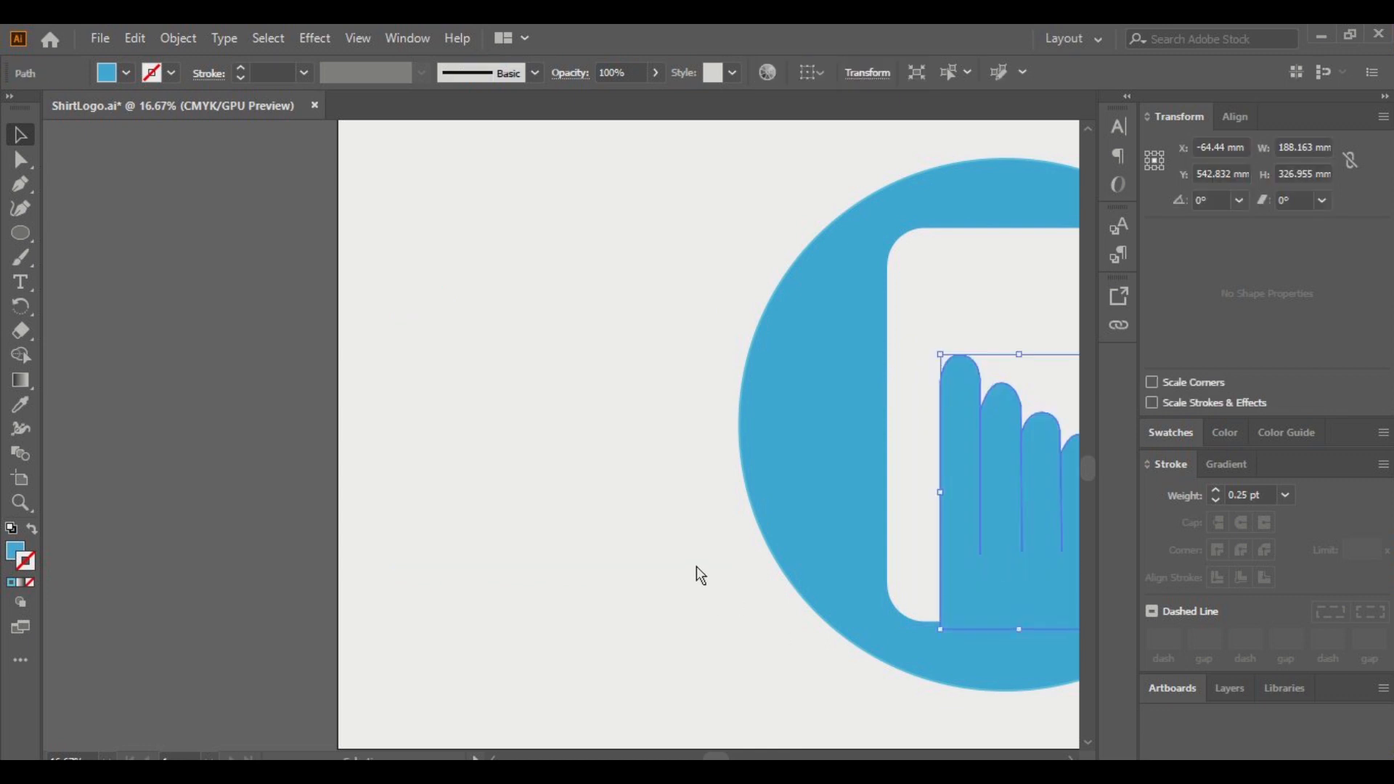
Step: Nudge the hand left and up so its base lines up with the lower edge of the white rounded rectangle
{"action": "scroll", "coordinate": [696, 566], "scroll_direction": "right", "scroll_amount": 5}
{"action": "left_click_drag", "start_coordinate": [633, 577], "coordinate": [620, 572]}
{"action": "left_click", "coordinate": [967, 404]}
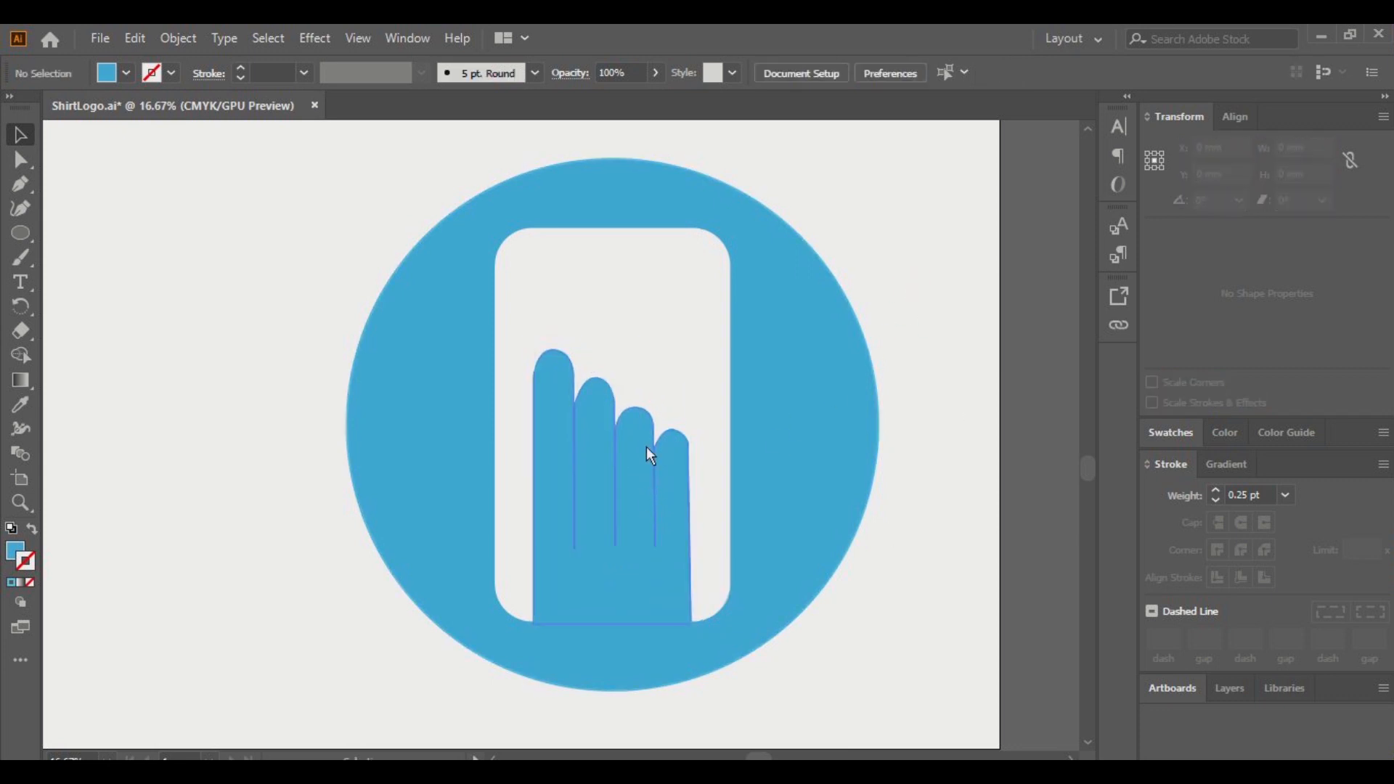
Step: Close the gap between the second and third fingers by moving the anchor point at their junction onto the second finger's edge
{"action": "scroll", "coordinate": [634, 450], "scroll_direction": "up", "scroll_amount": 4}
{"action": "key", "text": "a"}
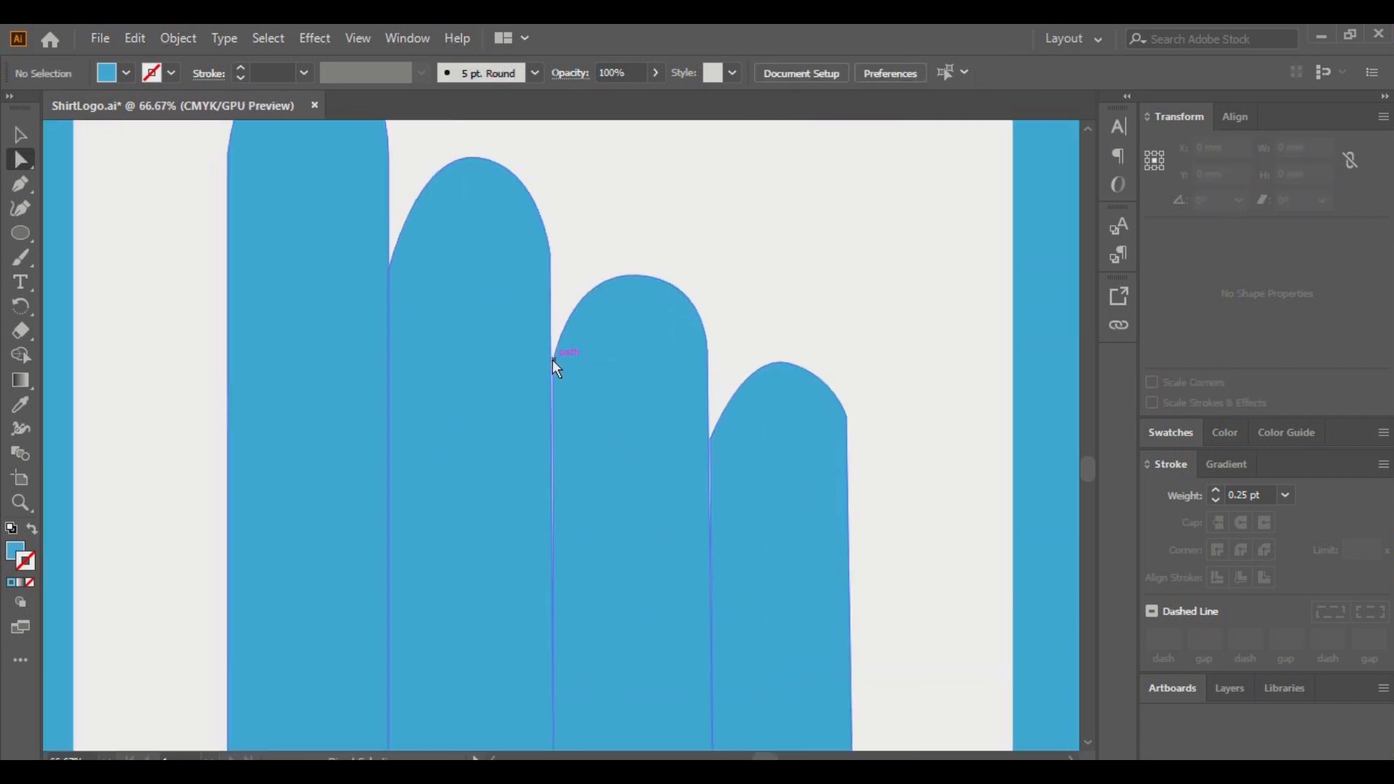
{"action": "left_click", "coordinate": [552, 363]}
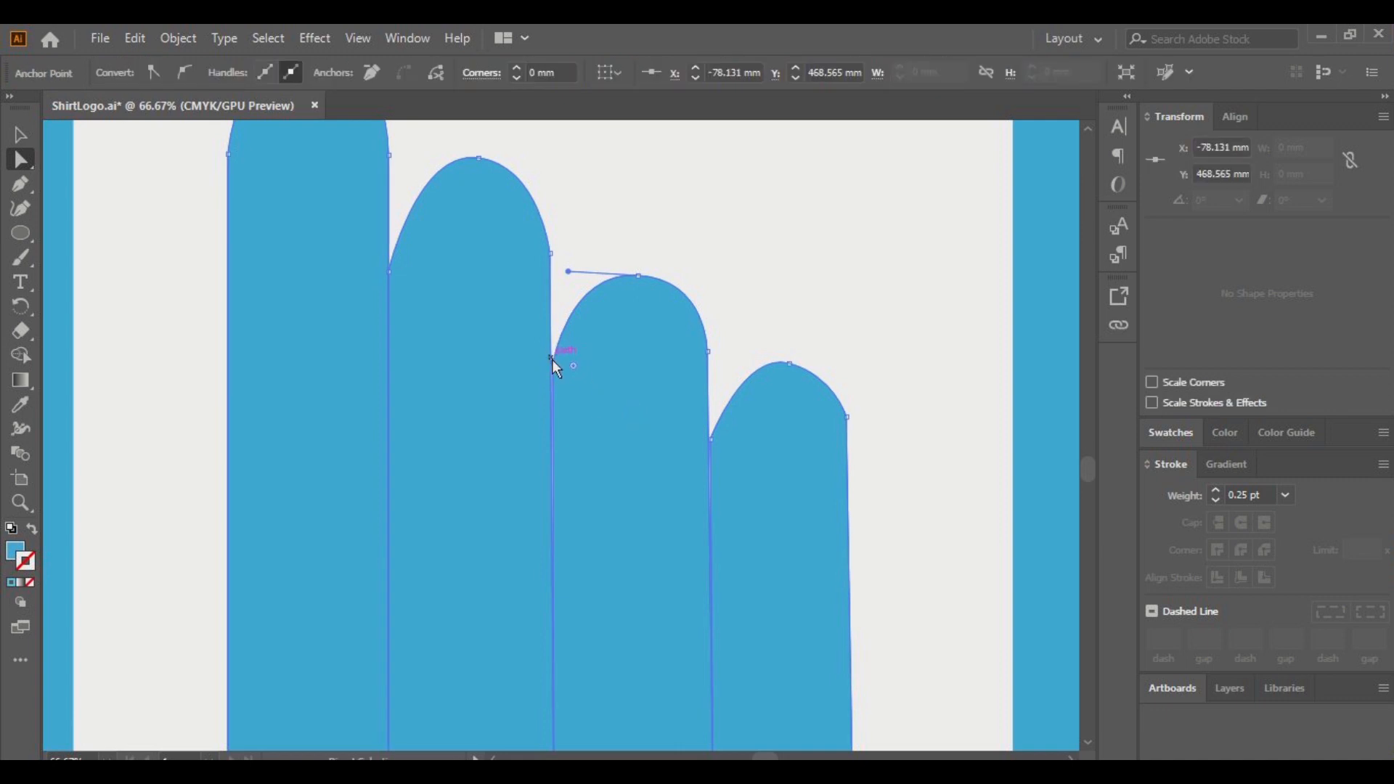
{"action": "scroll", "coordinate": [552, 359], "scroll_direction": "up", "scroll_amount": 4}
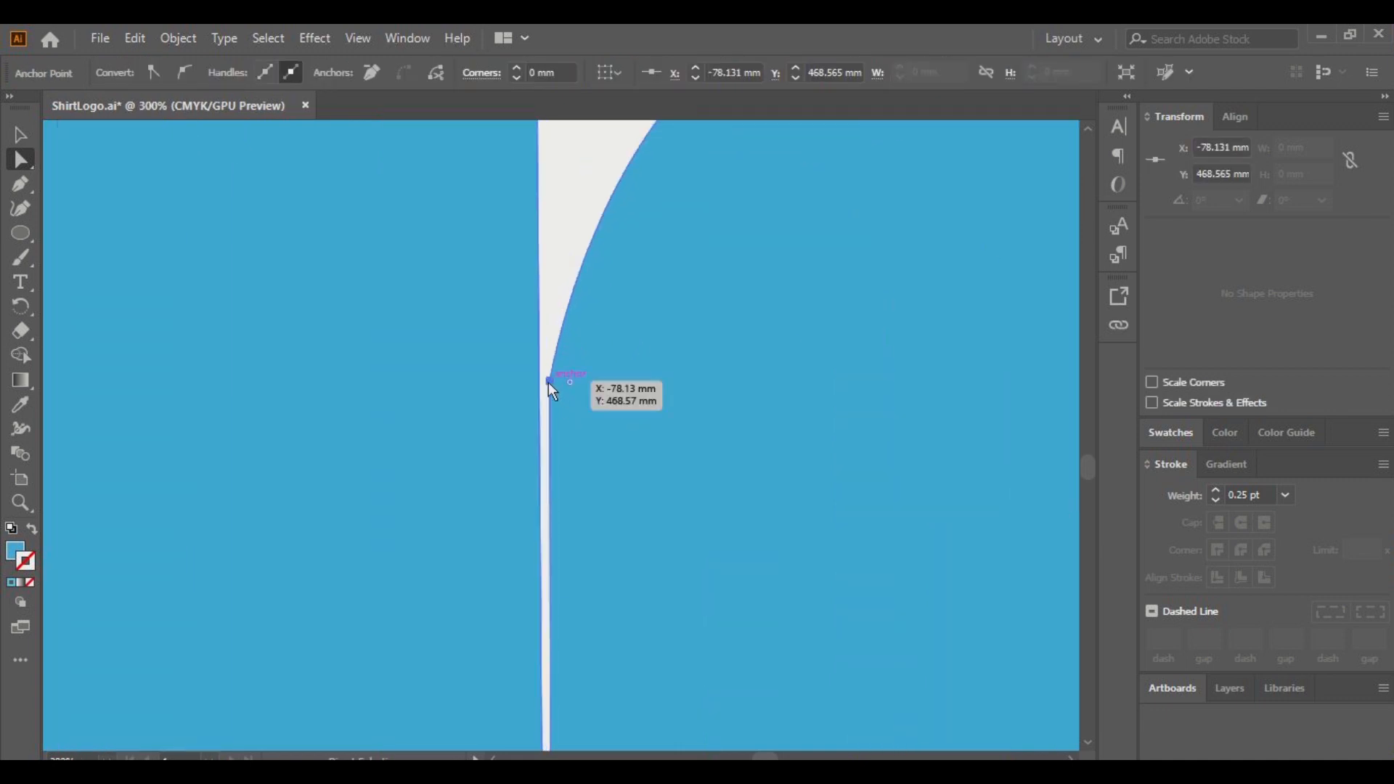
{"action": "left_click_drag", "start_coordinate": [544, 384], "coordinate": [538, 382]}
{"action": "scroll", "coordinate": [773, 425], "scroll_direction": "down", "scroll_amount": 5}
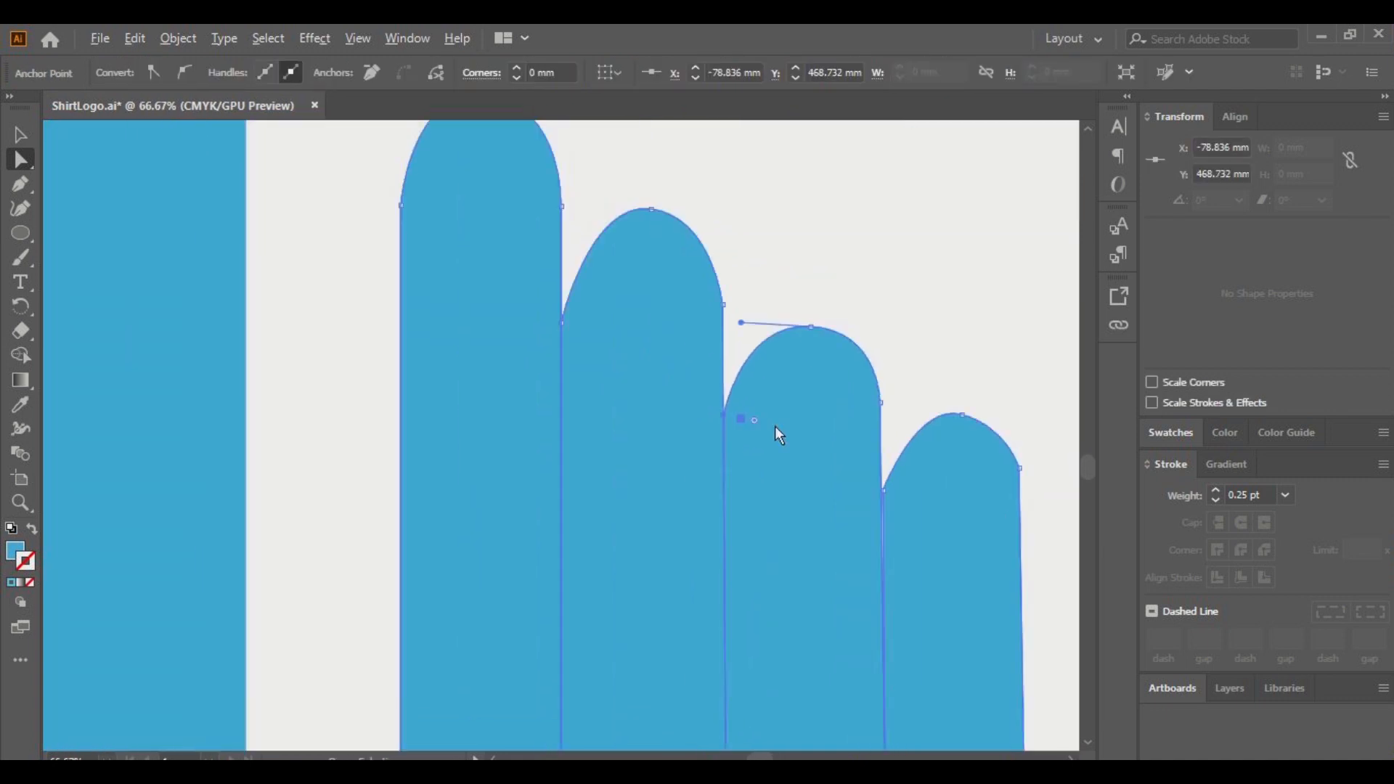
Step: Close the gap between the third and fourth fingers by moving their junction anchor point onto the third finger's edge
{"action": "left_click", "coordinate": [854, 475]}
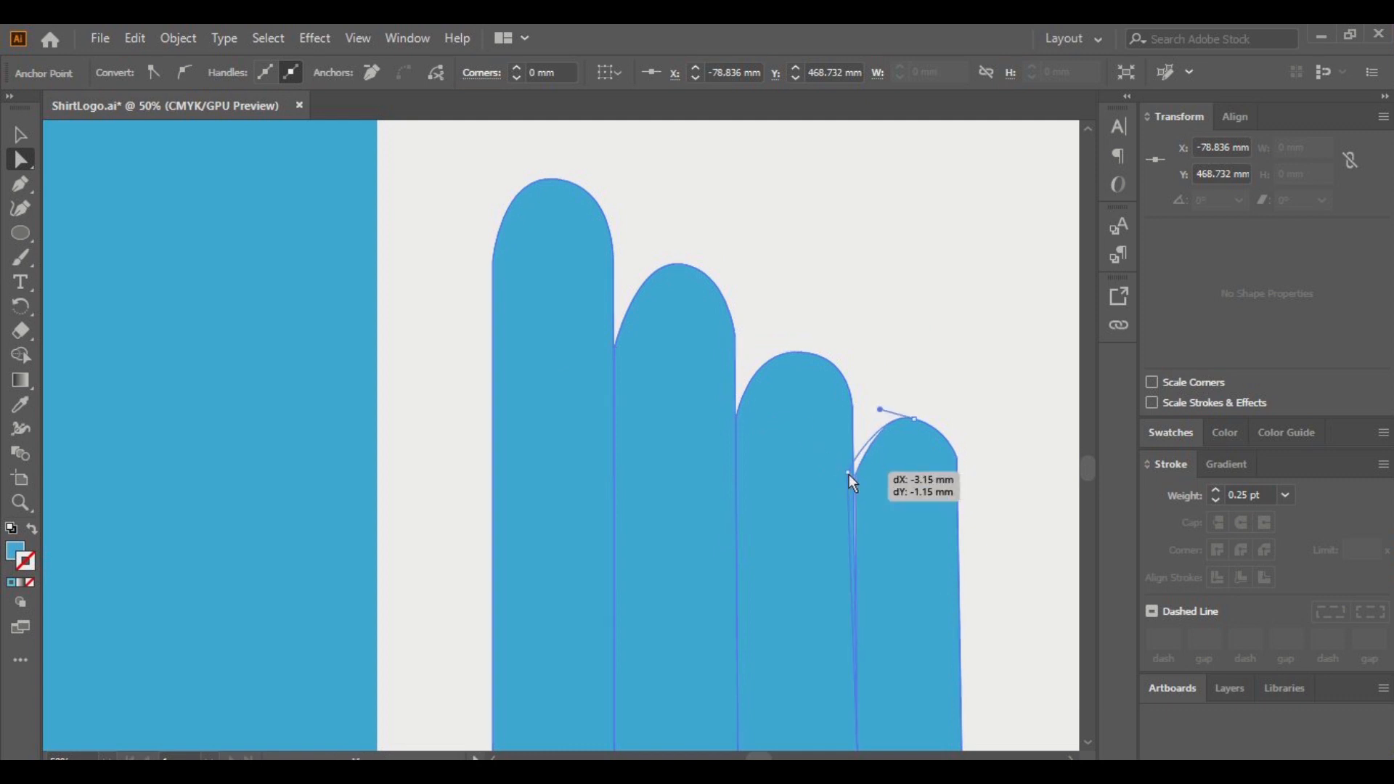
{"action": "left_click", "coordinate": [855, 476]}
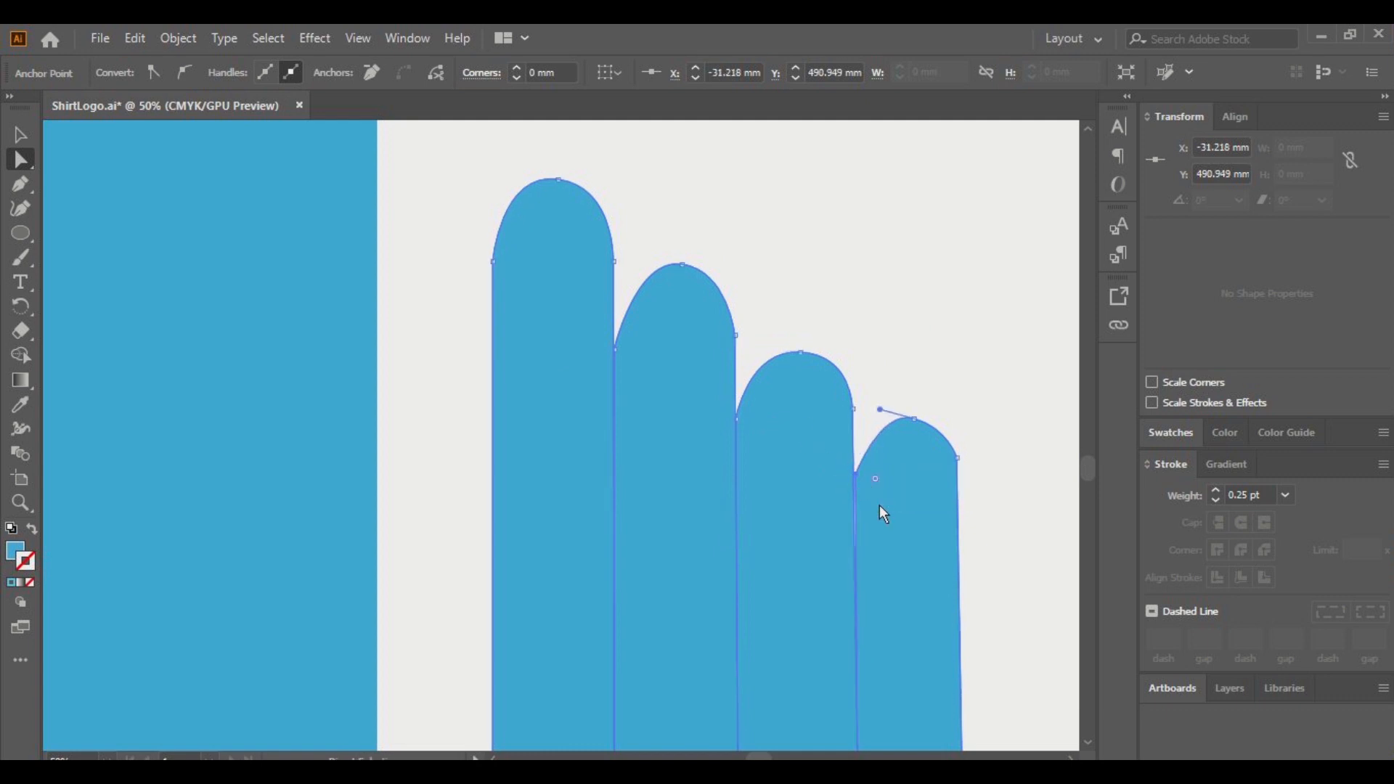
{"action": "scroll", "coordinate": [869, 482], "scroll_direction": "up", "scroll_amount": 5}
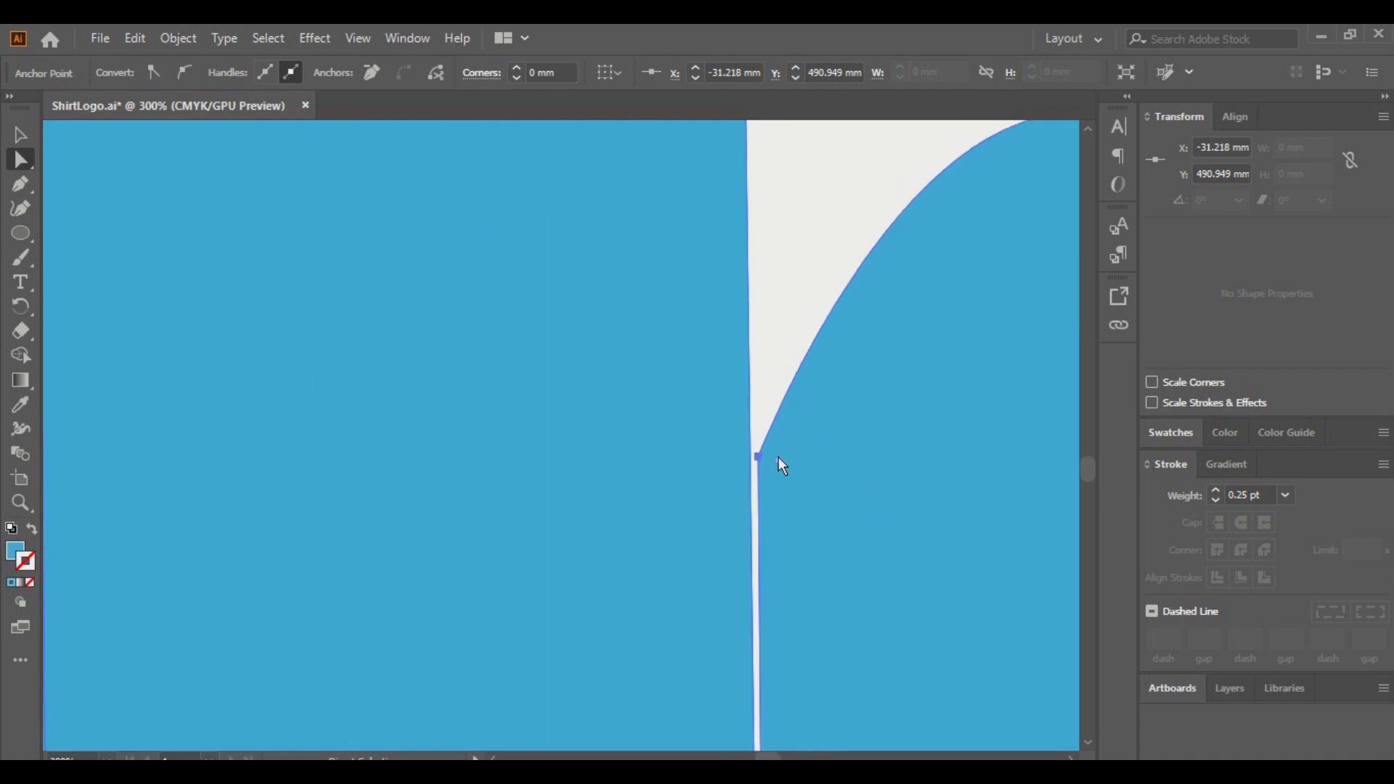
{"action": "left_click_drag", "start_coordinate": [755, 451], "coordinate": [751, 452]}
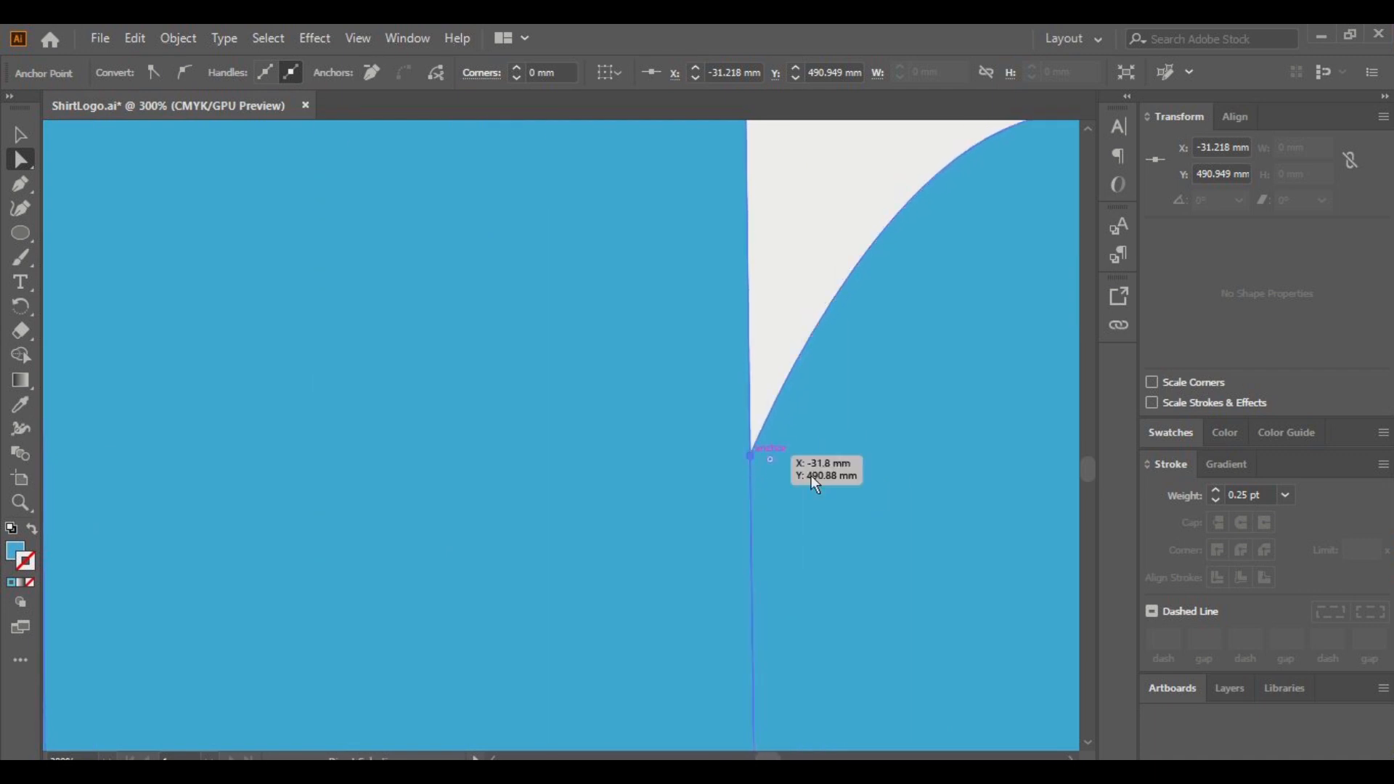
{"action": "scroll", "coordinate": [857, 487], "scroll_direction": "down", "scroll_amount": 3}
{"action": "scroll", "coordinate": [852, 479], "scroll_direction": "down", "scroll_amount": 6}
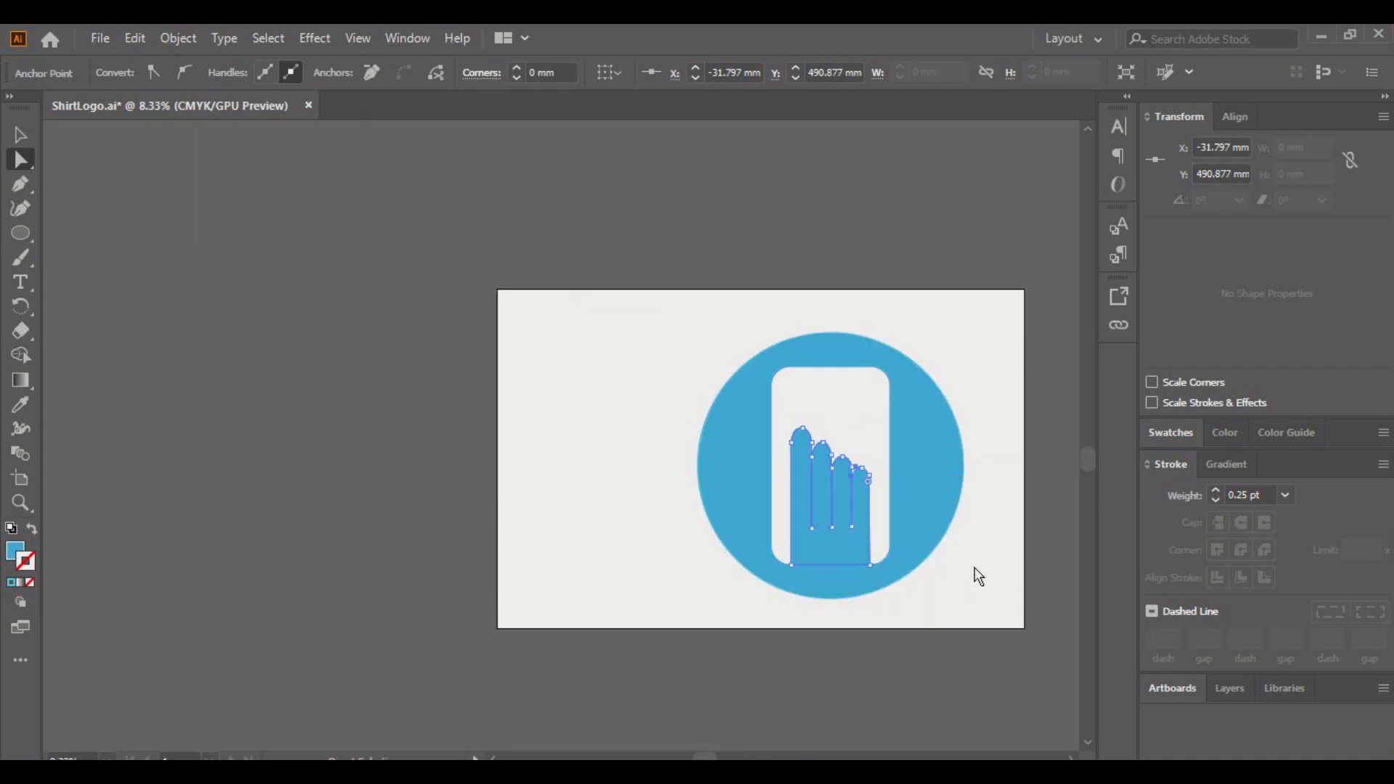
{"action": "key", "text": "v"}
{"action": "left_click", "coordinate": [970, 567]}
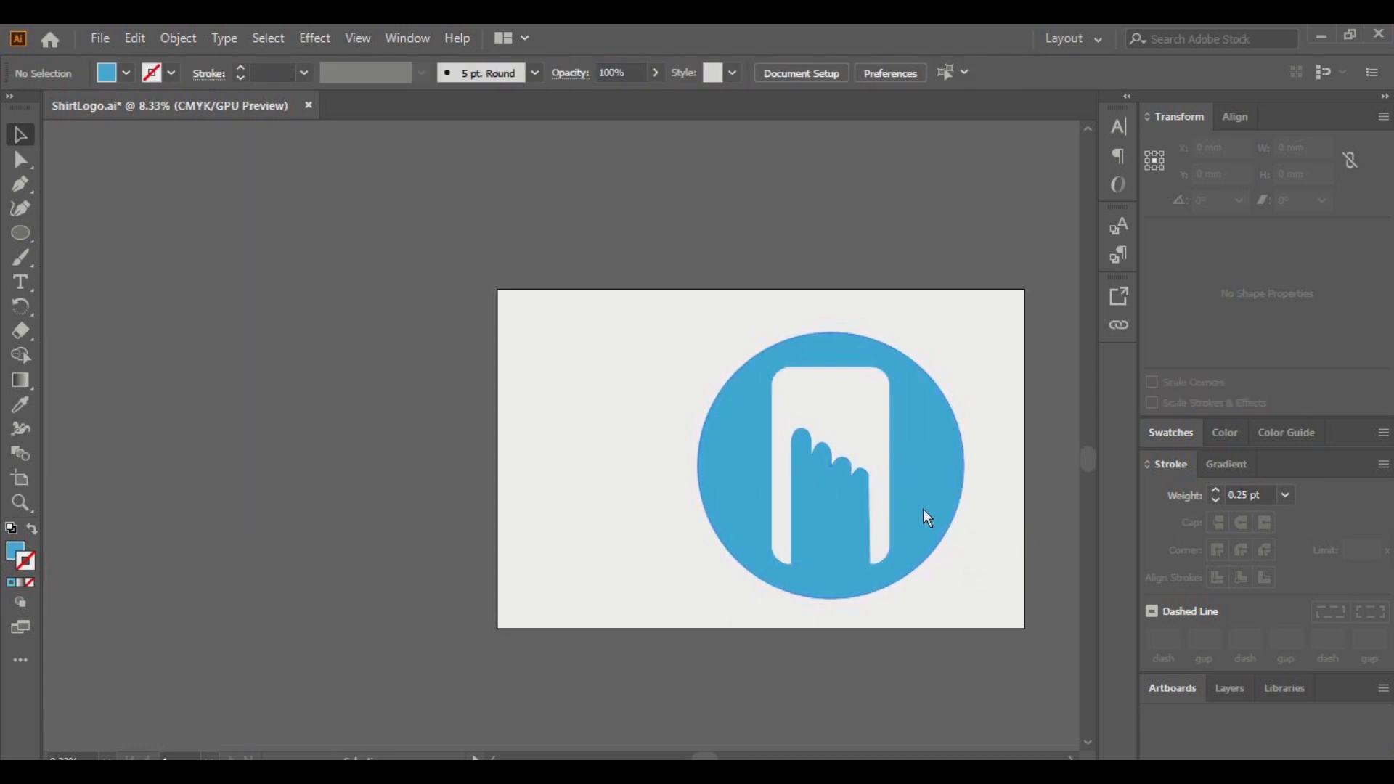
Step: Align the circle, the white rounded rectangle and the hand on their horizontal centres
{"action": "scroll", "coordinate": [928, 506], "scroll_direction": "up", "scroll_amount": 1}
{"action": "left_click_drag", "start_coordinate": [964, 616], "coordinate": [462, 283]}
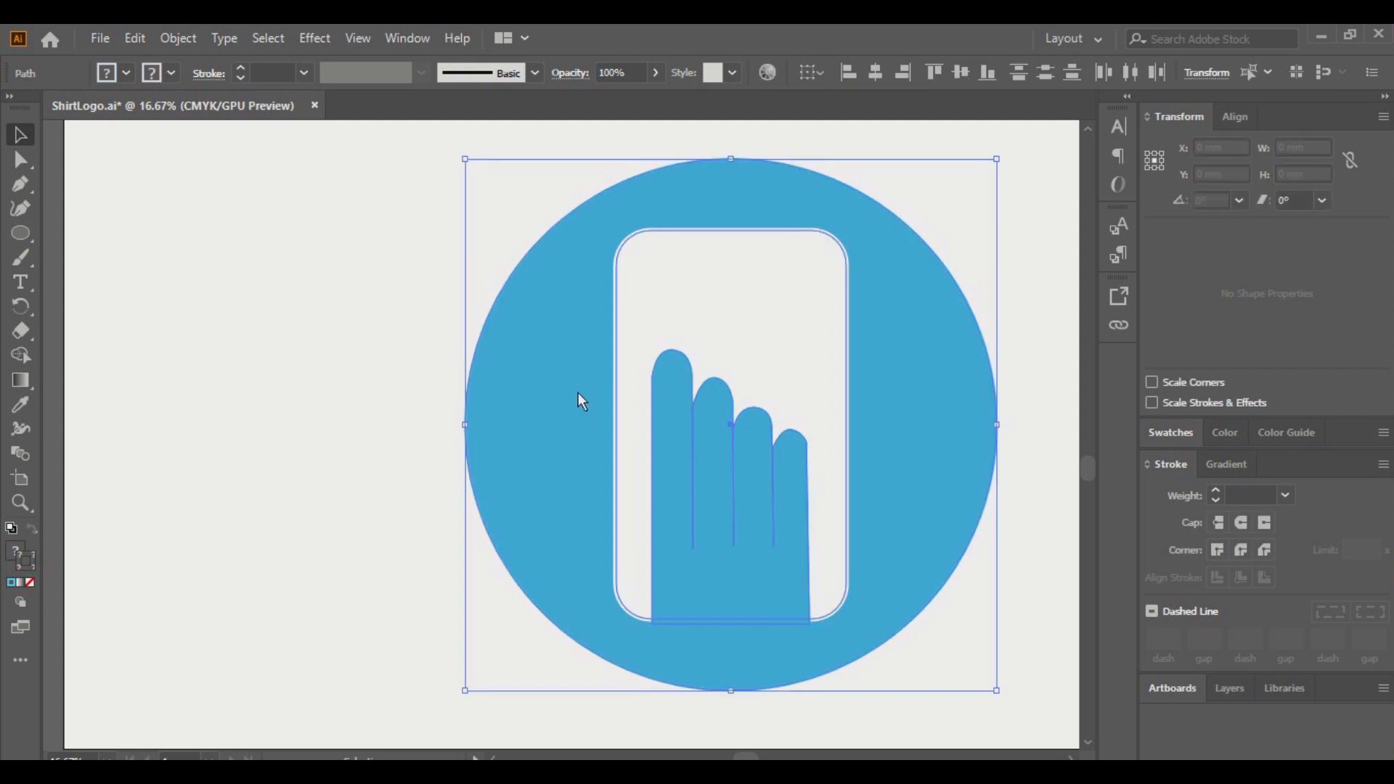
{"action": "right_click", "coordinate": [578, 393]}
{"action": "left_click", "coordinate": [875, 72]}
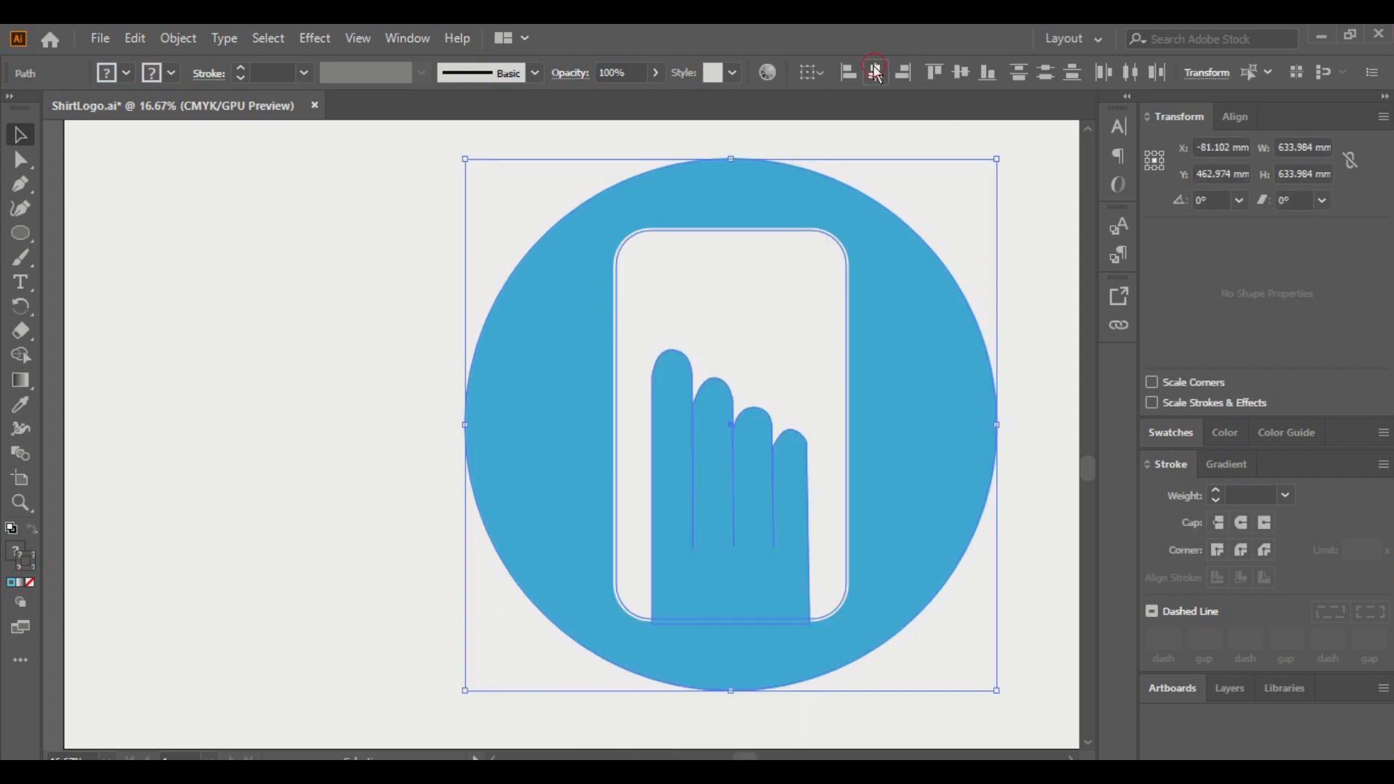
{"action": "left_click", "coordinate": [1017, 320]}
Step: Group the circle, rounded rectangle and hand, and move the group toward the left side of the artboard
{"action": "left_click", "coordinate": [567, 404]}
{"action": "right_click", "coordinate": [566, 406]}
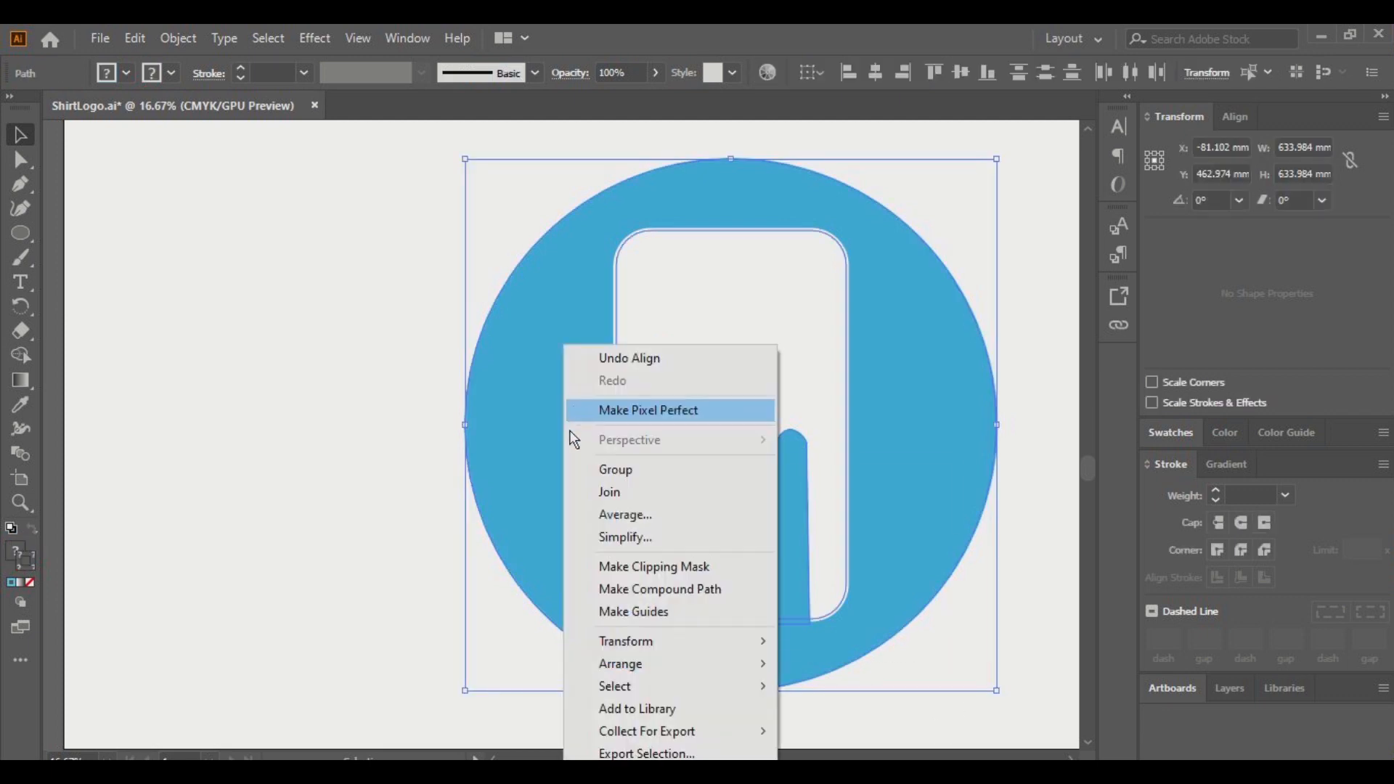
{"action": "left_click", "coordinate": [657, 472]}
{"action": "left_click_drag", "start_coordinate": [803, 395], "coordinate": [552, 396]}
{"action": "left_click", "coordinate": [884, 404]}
Step: Draw a thin blue rectangle about 147.5 mm wide and 14 mm high near the upper edge of the white rounded rectangle
{"action": "key", "text": "l"}
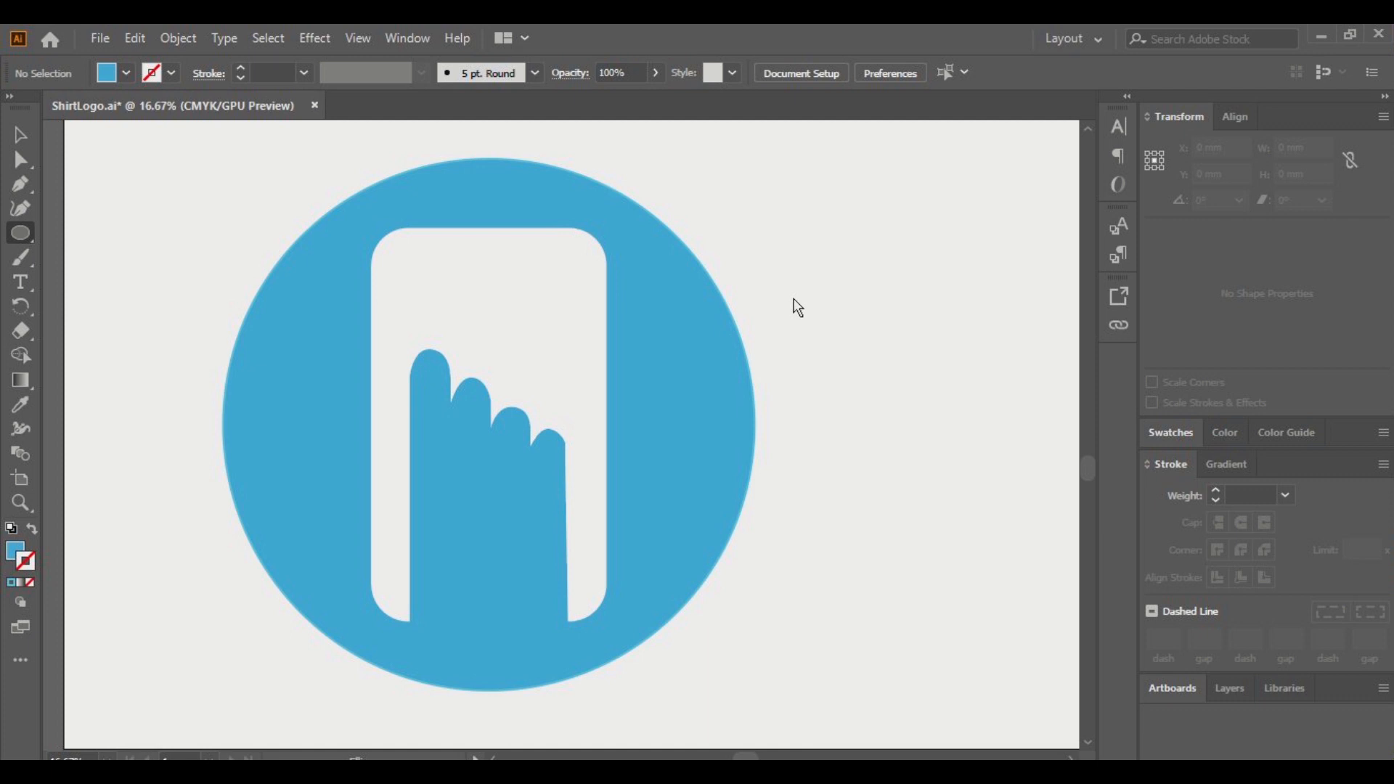
{"action": "key", "text": "m"}
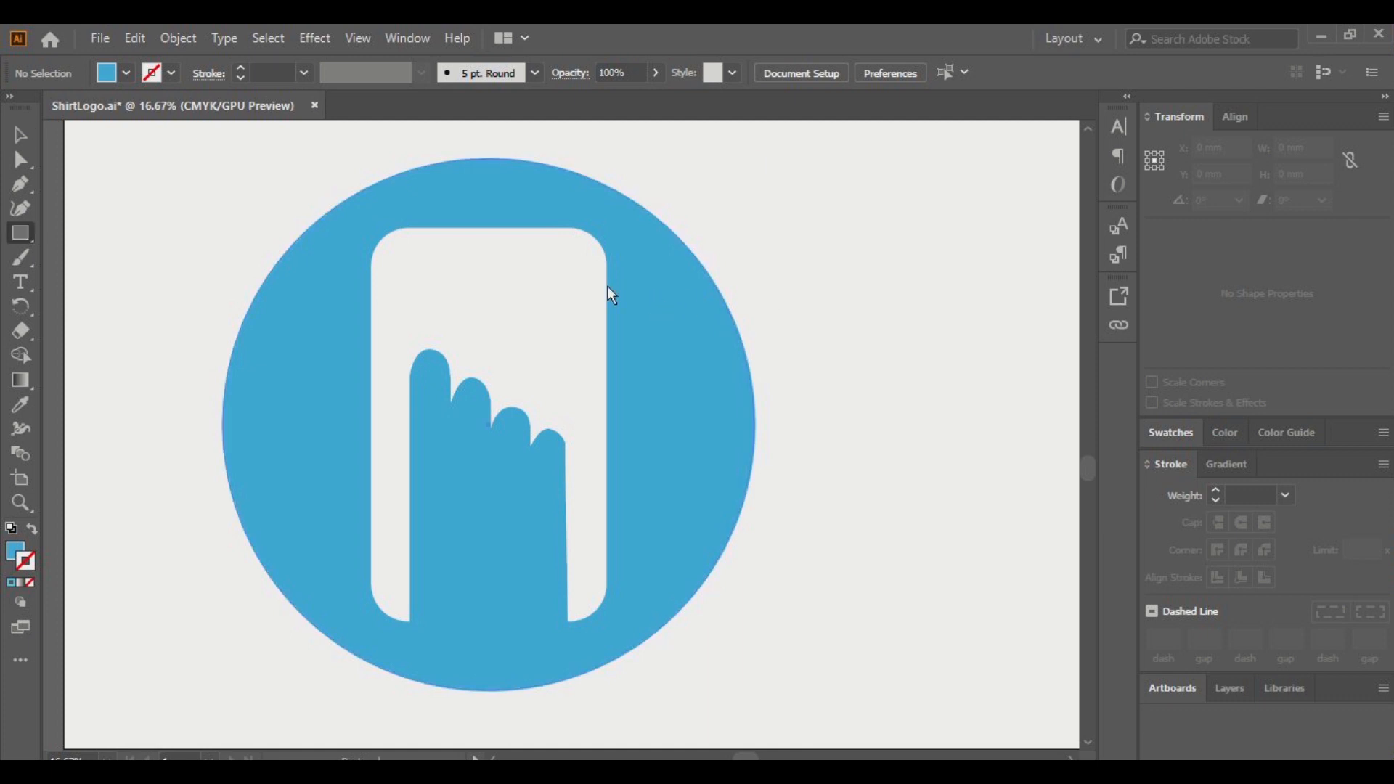
{"action": "left_click_drag", "start_coordinate": [430, 247], "coordinate": [490, 255]}
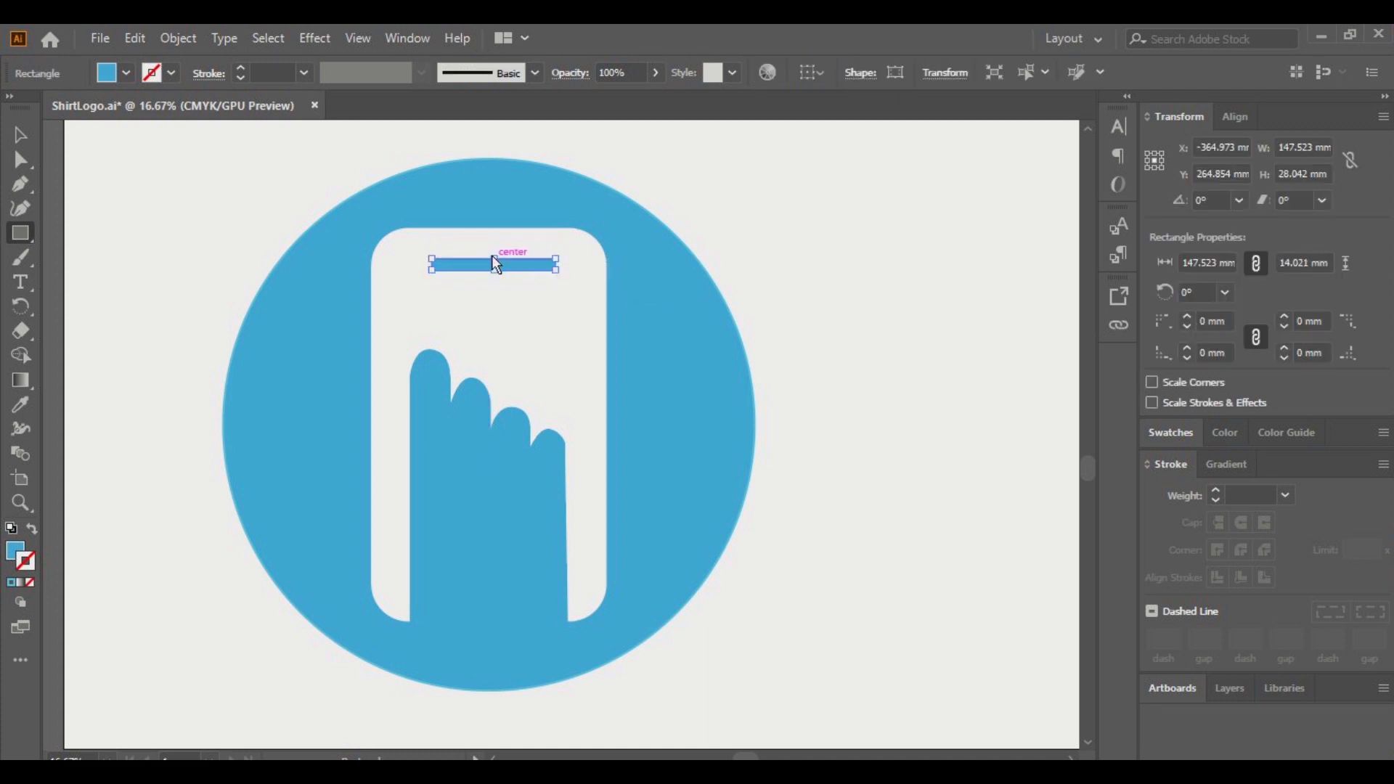
Step: Round all four corners of the thin blue bar fully, to a radius of 7.01 mm
{"action": "key", "text": "ctrl+1"}
{"action": "scroll", "coordinate": [466, 255], "scroll_direction": "up", "scroll_amount": 1}
{"action": "left_click_drag", "start_coordinate": [170, 319], "coordinate": [386, 377]}
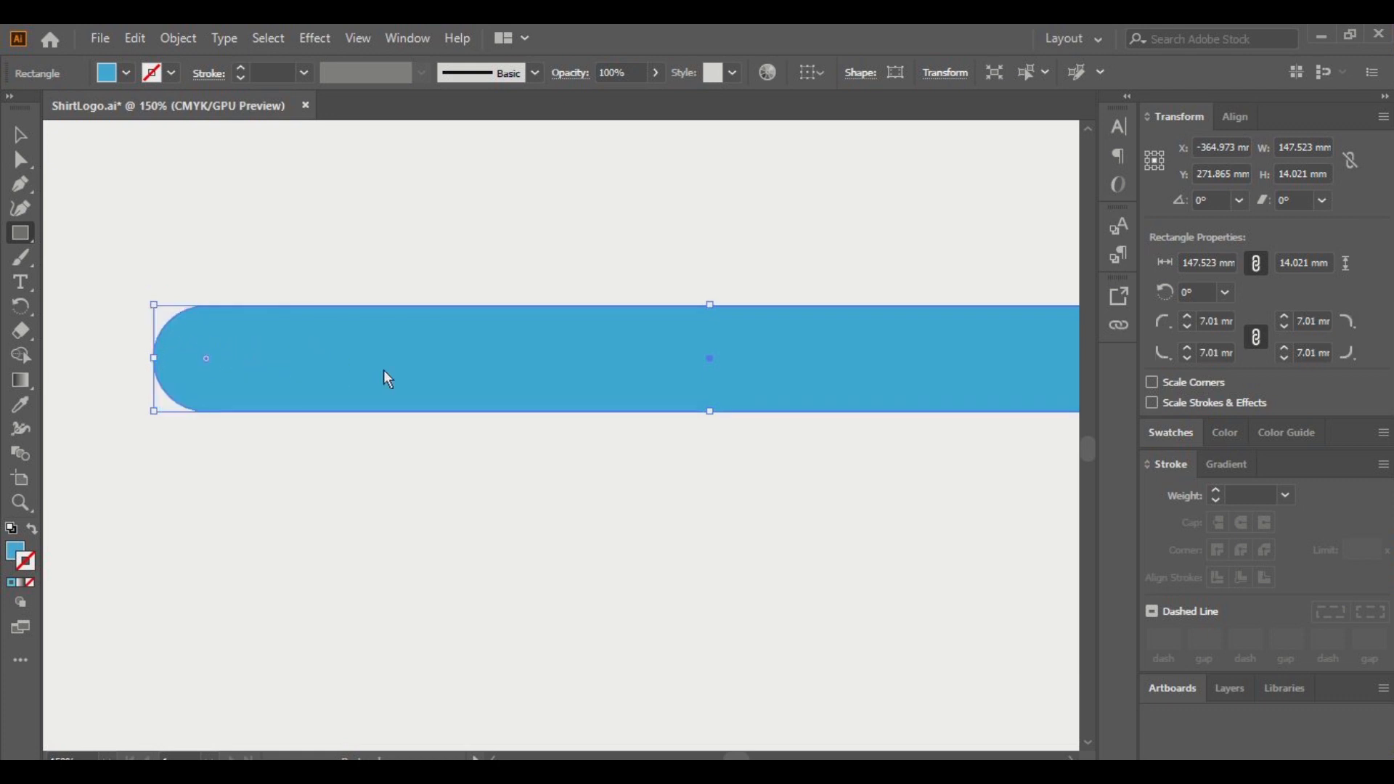
{"action": "scroll", "coordinate": [384, 372], "scroll_direction": "down", "scroll_amount": 8}
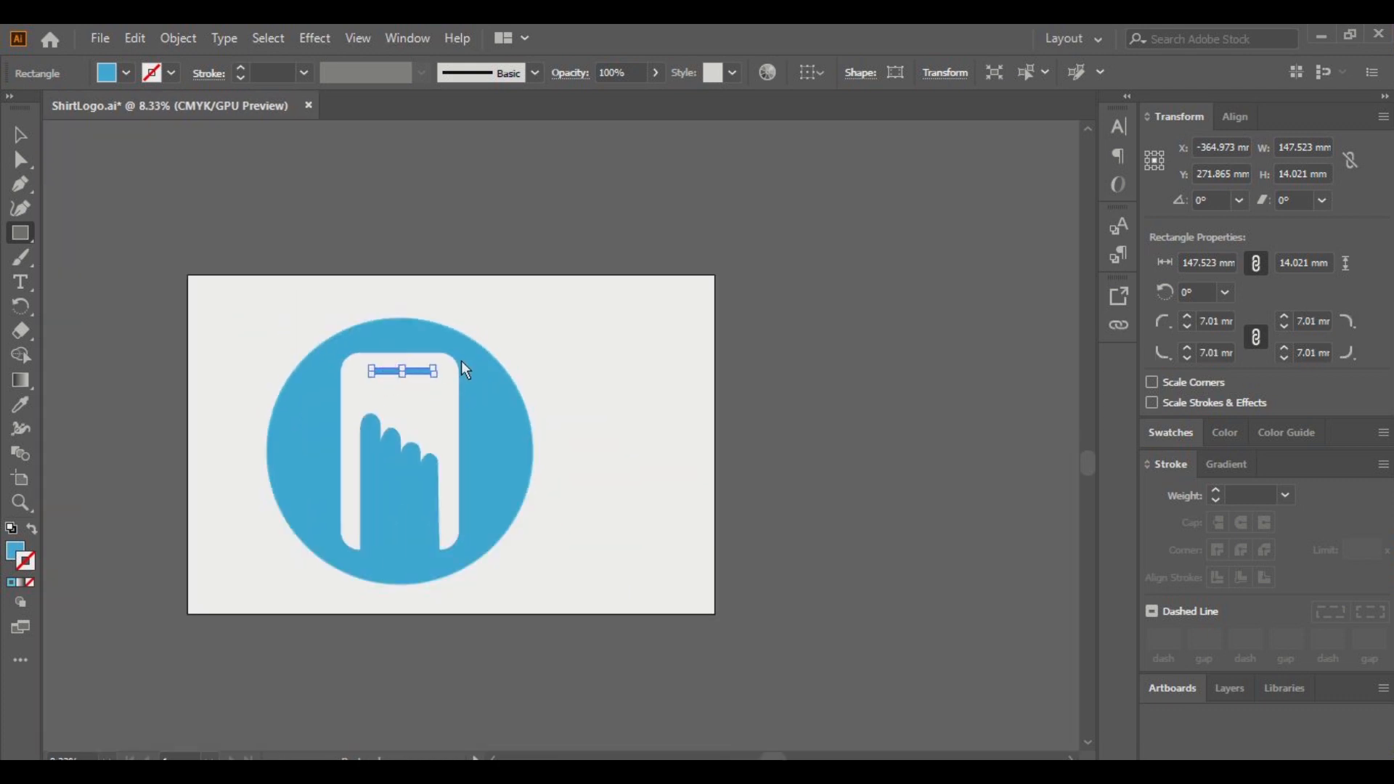
{"action": "scroll", "coordinate": [462, 361], "scroll_direction": "up", "scroll_amount": 1}
{"action": "scroll", "coordinate": [466, 394], "scroll_direction": "left", "scroll_amount": 6}
{"action": "left_click", "coordinate": [687, 310]}
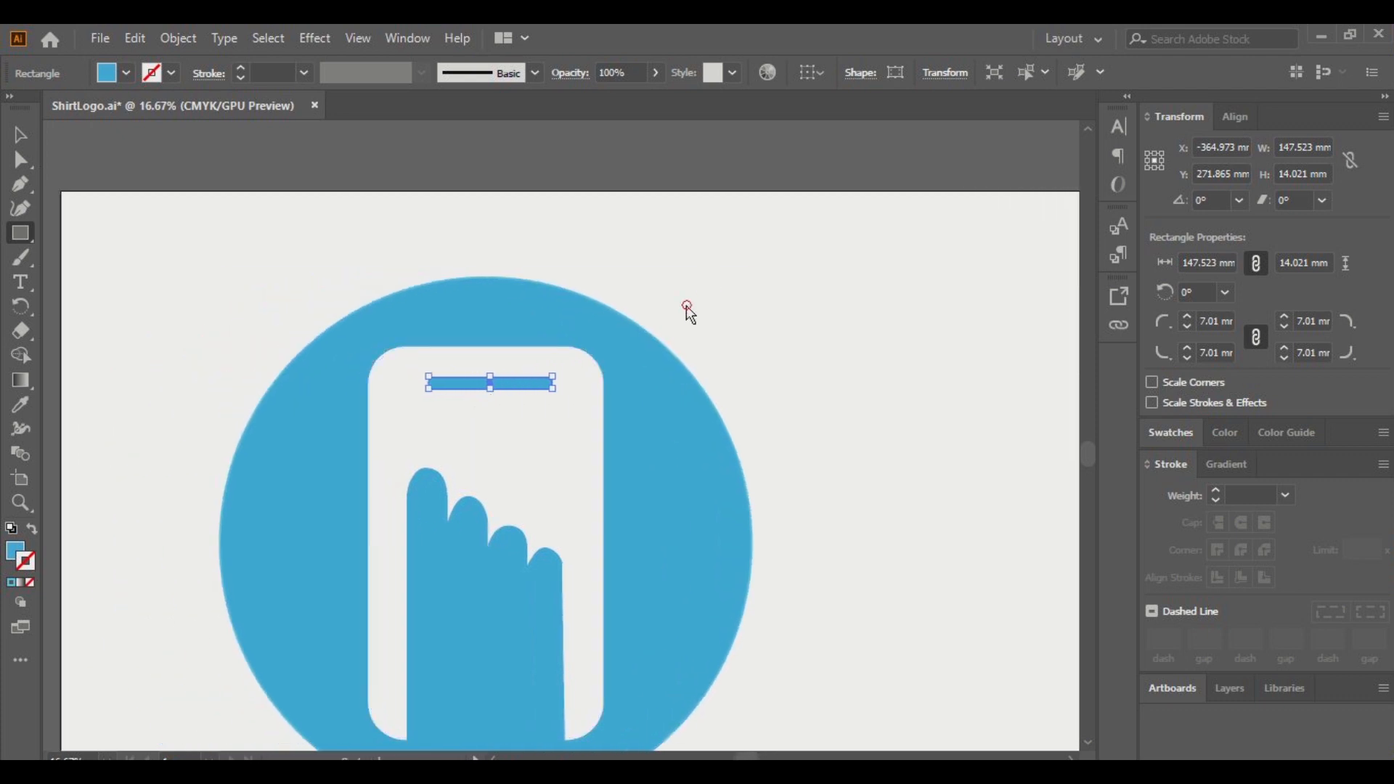
{"action": "left_click", "coordinate": [737, 440]}
{"action": "key", "text": "v"}
{"action": "left_click", "coordinate": [686, 288]}
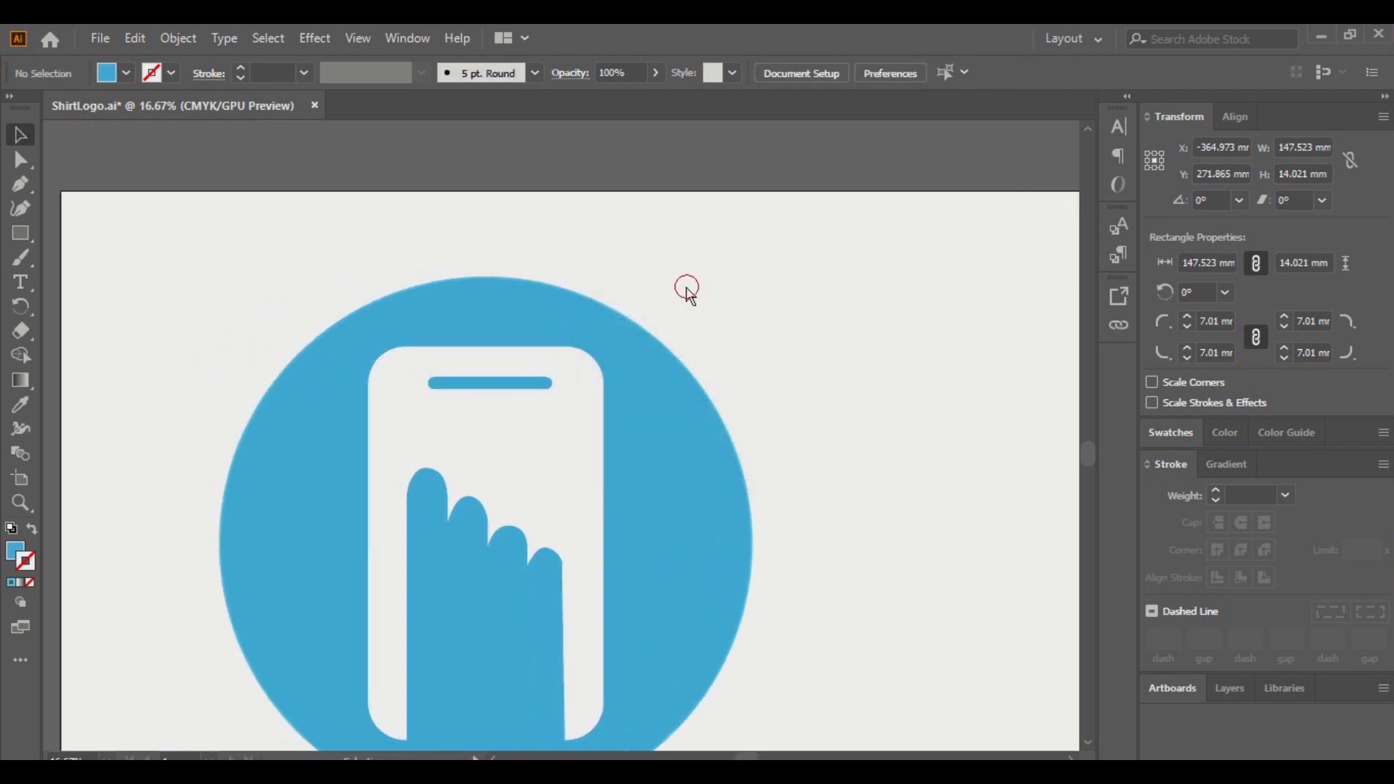
Step: Align the blue bar and the logo group on their horizontal centres
{"action": "mouse_move", "coordinate": [530, 300]}
{"action": "left_mouse_down"}
{"action": "mouse_move", "coordinate": [430, 397]}
{"action": "mouse_move", "coordinate": [531, 301]}
{"action": "left_mouse_up"}
{"action": "left_click", "coordinate": [440, 384], "text": "shift"}
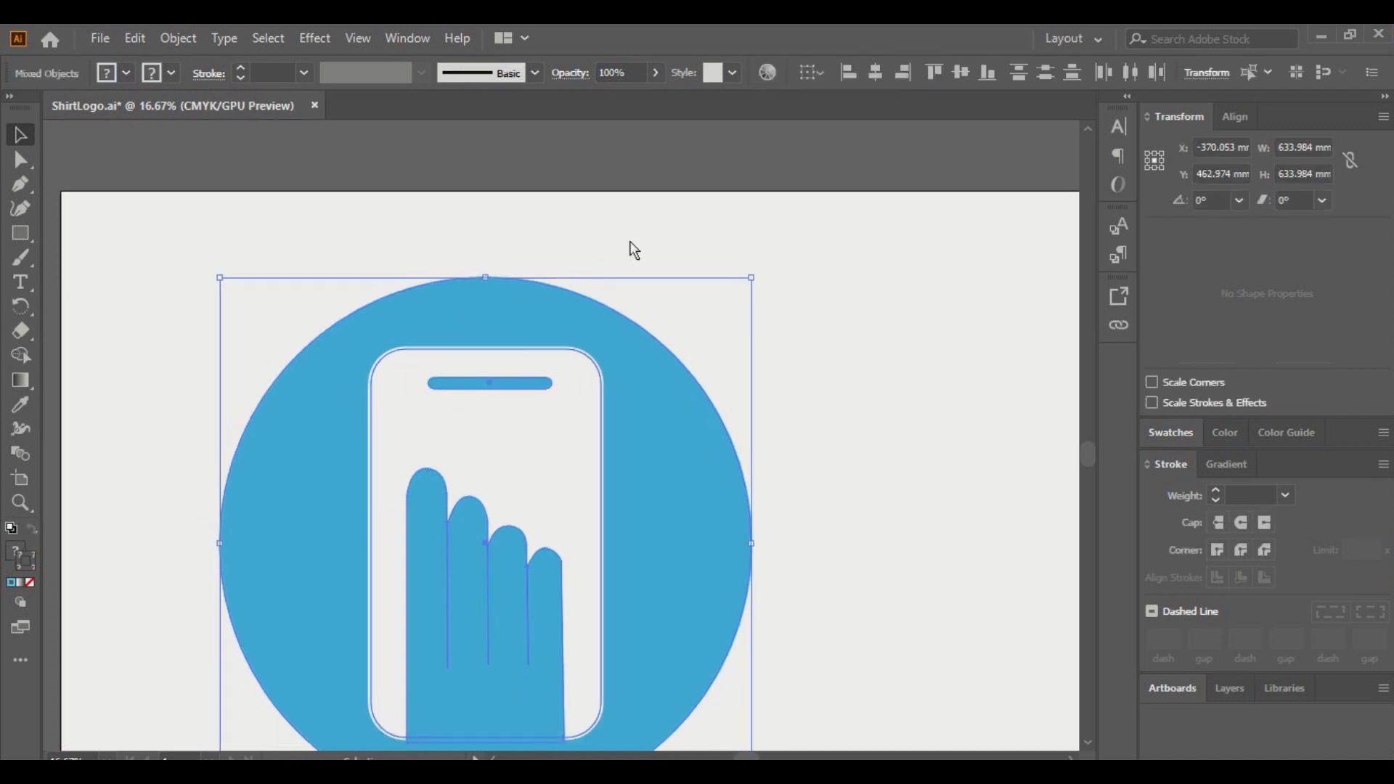
{"action": "left_click", "coordinate": [874, 72]}
{"action": "left_click", "coordinate": [851, 400]}
Step: Group the blue bar together with the rest of the logo
{"action": "key", "text": "ctrl+a"}
{"action": "right_click", "coordinate": [467, 385]}
{"action": "left_click", "coordinate": [519, 540]}
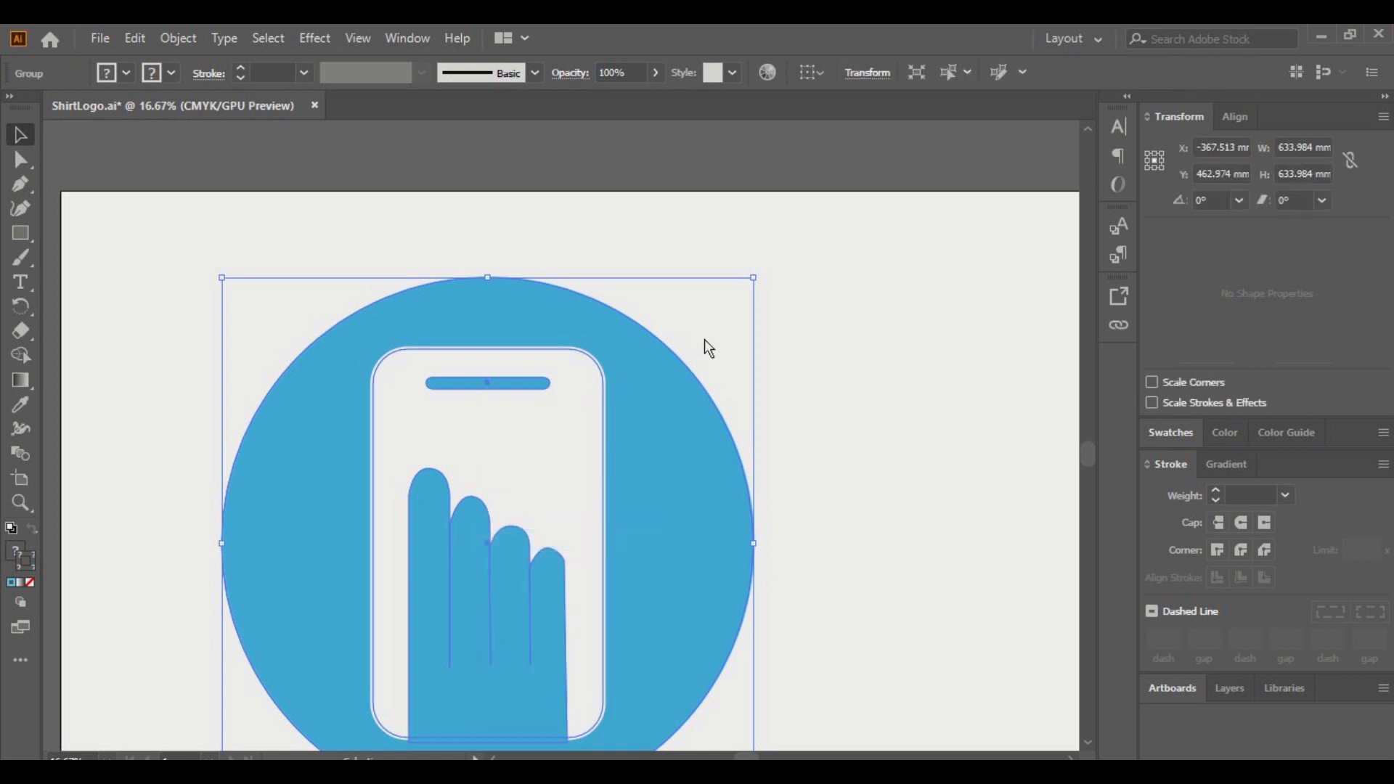
{"action": "left_click", "coordinate": [973, 371]}
Step: Draw a circle about 46 mm in diameter on the lower part of the hand
{"action": "scroll", "coordinate": [965, 390], "scroll_direction": "down", "scroll_amount": 2}
{"action": "scroll", "coordinate": [608, 593], "scroll_direction": "down", "scroll_amount": 1}
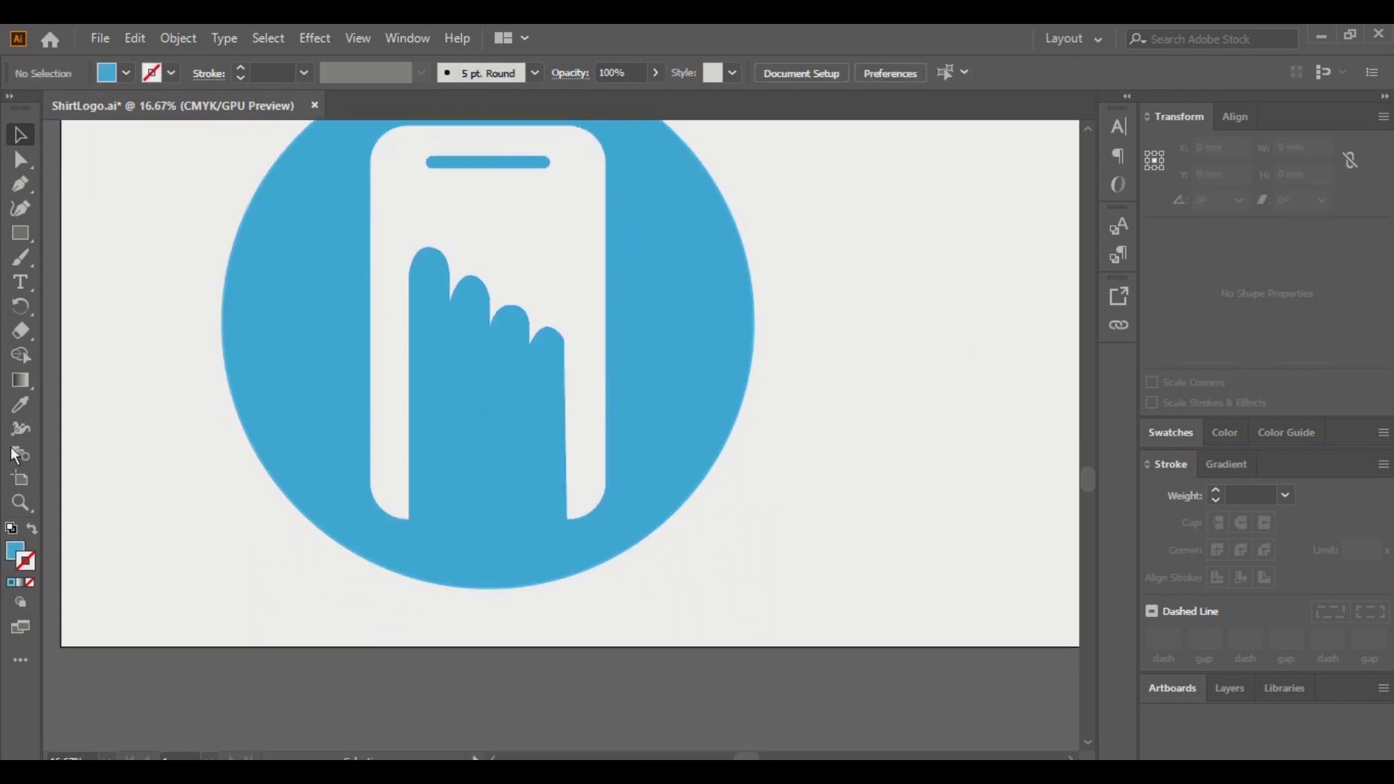
{"action": "key", "text": "l"}
{"action": "left_click_drag", "start_coordinate": [450, 447], "coordinate": [483, 500]}
{"action": "key", "text": "v"}
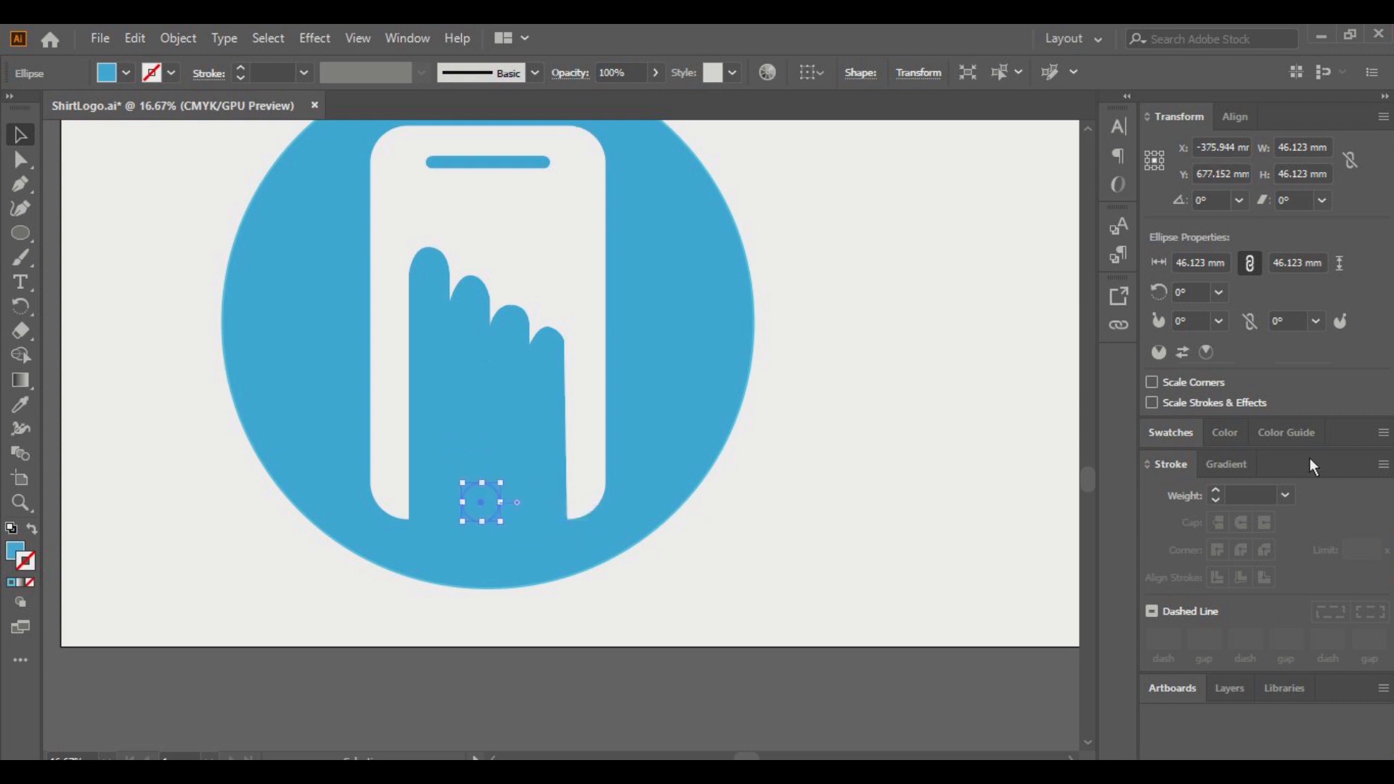
Step: Give the small circle a white fill and a blue stroke by setting its stroke to white and swapping fill and stroke
{"action": "left_click", "coordinate": [1223, 433]}
{"action": "left_click", "coordinate": [1179, 571]}
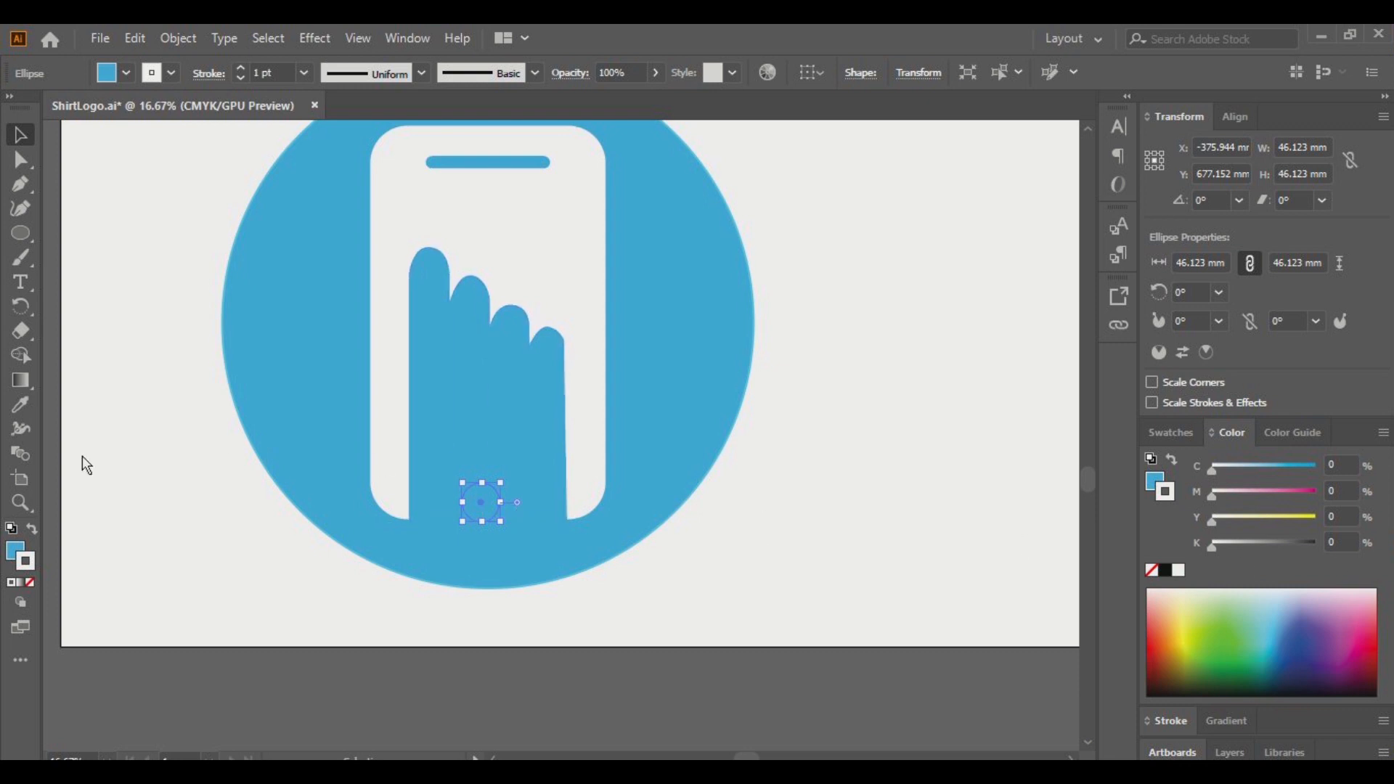
{"action": "left_click", "coordinate": [33, 532]}
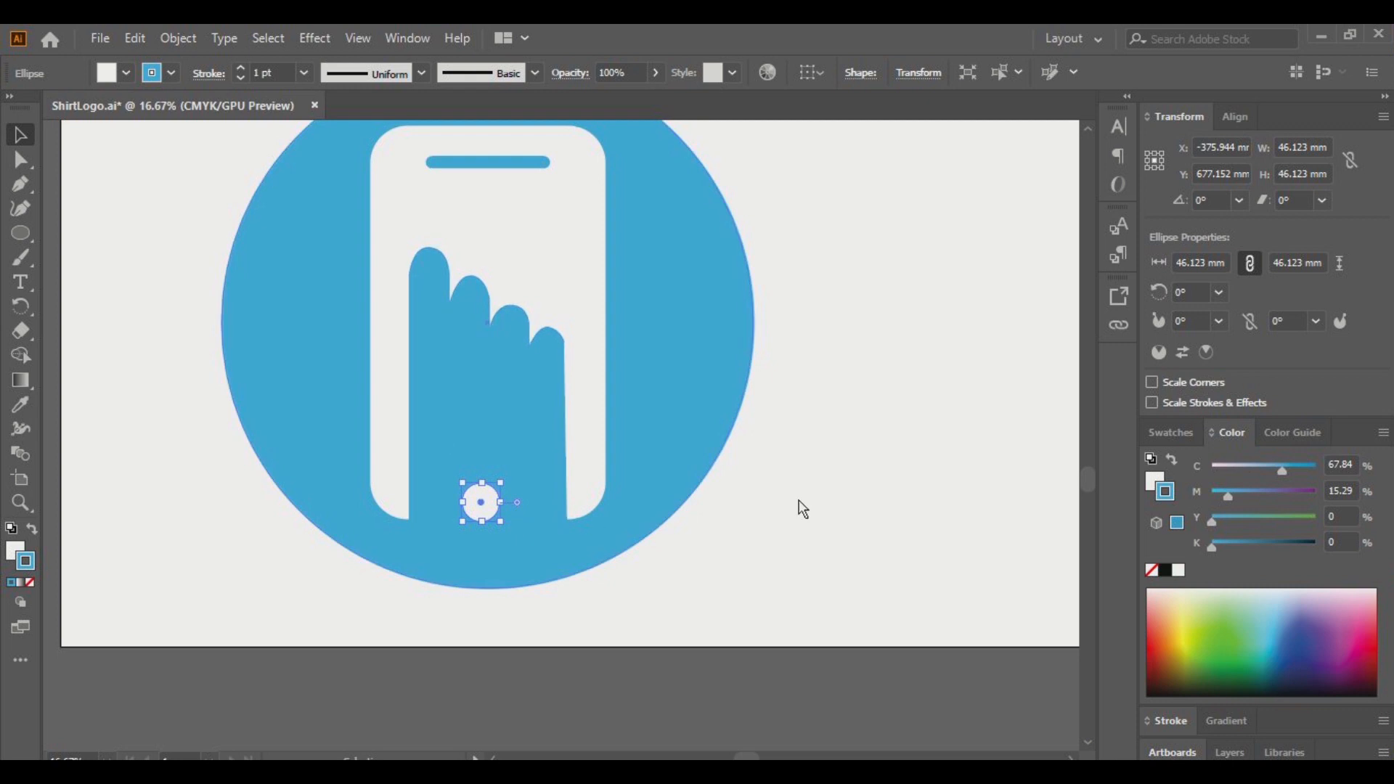
{"action": "left_click", "coordinate": [755, 562]}
Step: Align the small white circle and the logo group on their horizontal centres
{"action": "left_click_drag", "start_coordinate": [753, 558], "coordinate": [302, 432]}
{"action": "left_click", "coordinate": [883, 77]}
{"action": "left_click", "coordinate": [797, 467]}
{"action": "scroll", "coordinate": [802, 369], "scroll_direction": "up", "scroll_amount": 1}
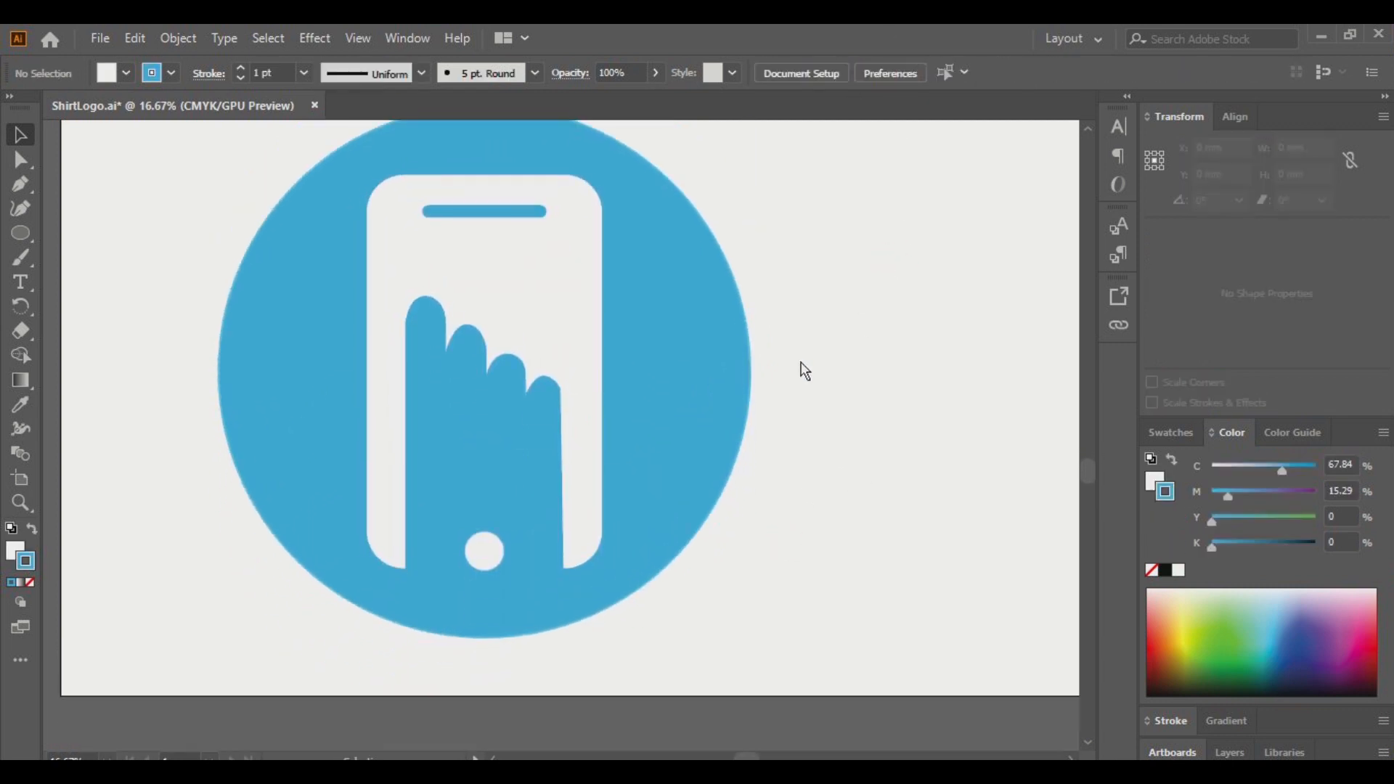
{"action": "scroll", "coordinate": [815, 365], "scroll_direction": "down", "scroll_amount": 2}
{"action": "scroll", "coordinate": [868, 470], "scroll_direction": "up", "scroll_amount": 1}
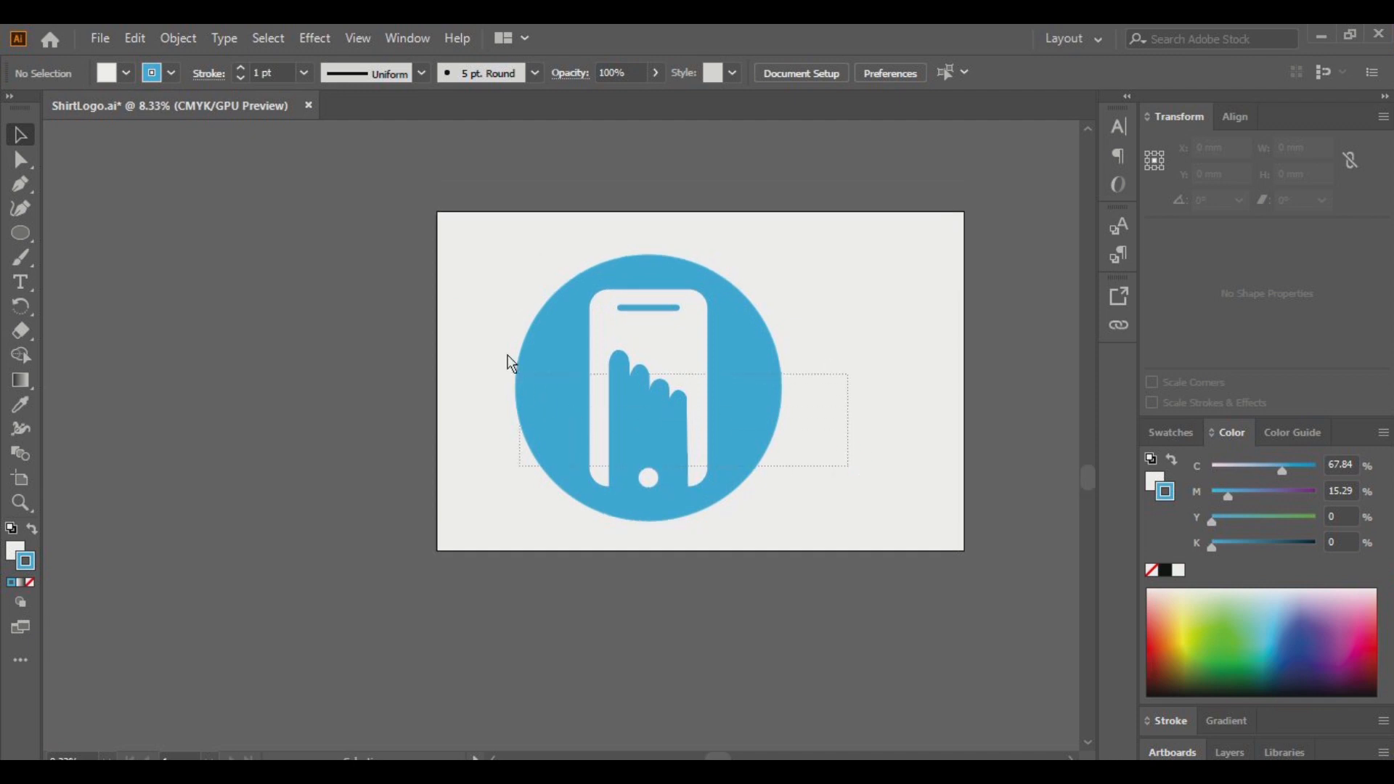
Step: Group the small white circle with the rest of the phone logo
{"action": "left_click_drag", "start_coordinate": [510, 363], "coordinate": [510, 363]}
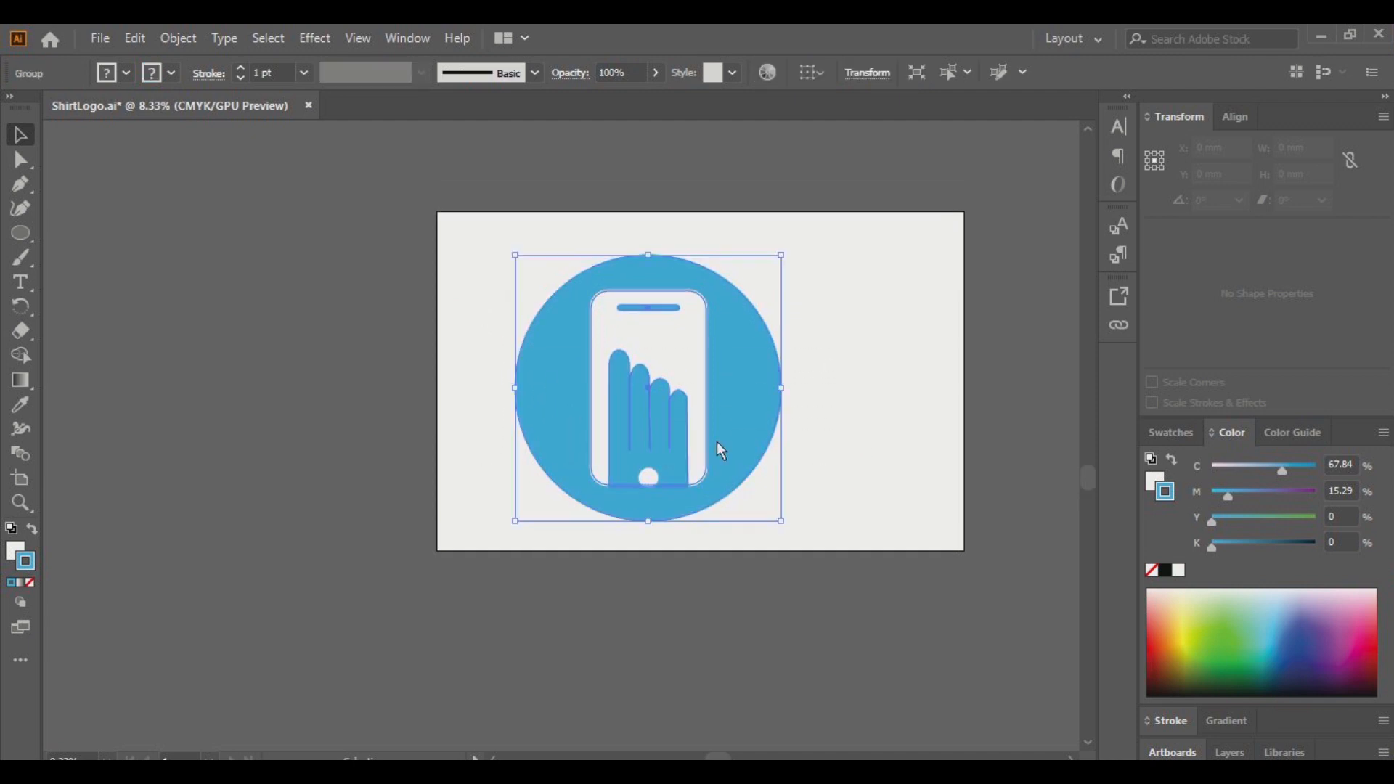
{"action": "right_click", "coordinate": [620, 360]}
{"action": "left_click", "coordinate": [706, 513]}
Step: Move the complete logo group slightly right and up on the artboard, undoing the excess movement
{"action": "left_click", "coordinate": [840, 441]}
{"action": "left_click_drag", "start_coordinate": [758, 400], "coordinate": [848, 392]}
{"action": "key", "text": "ctrl+z"}
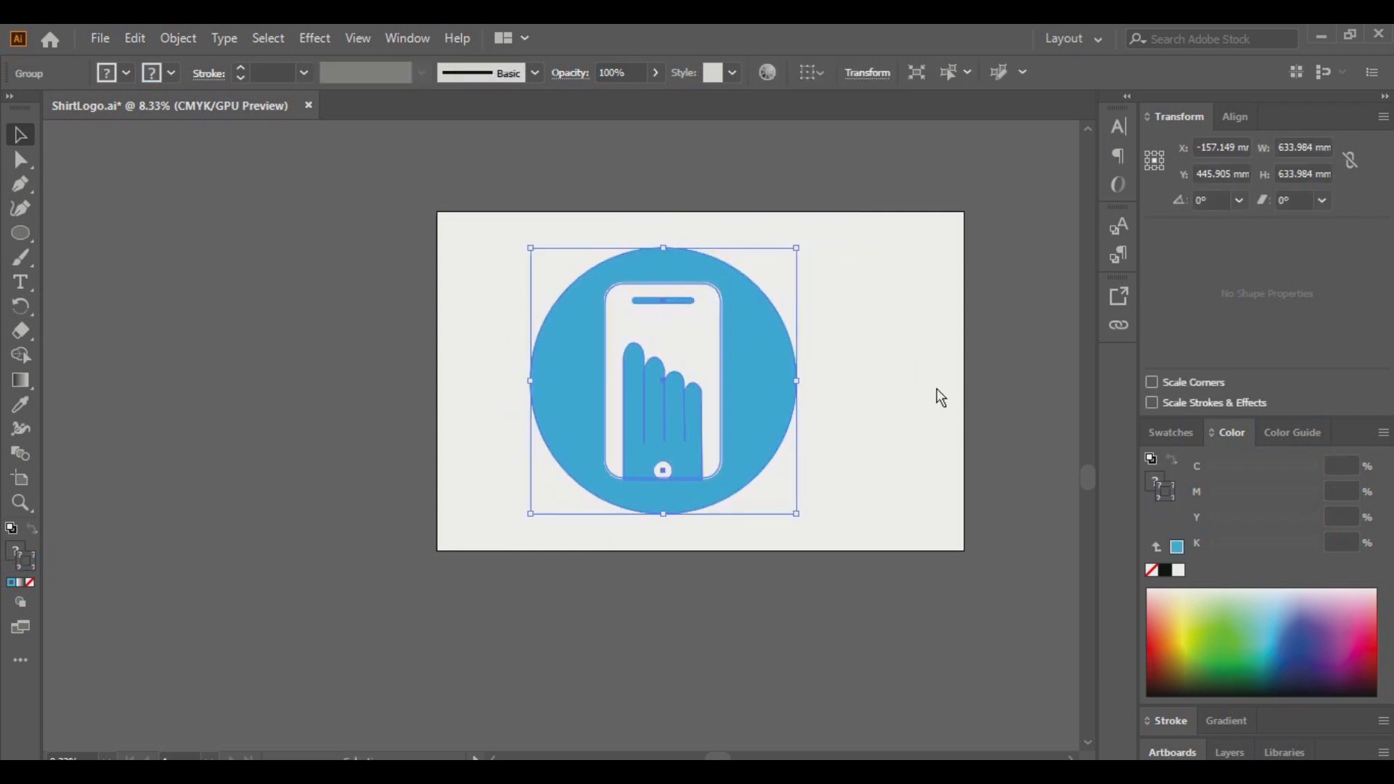
{"action": "left_click", "coordinate": [930, 467]}
{"action": "scroll", "coordinate": [902, 403], "scroll_direction": "up", "scroll_amount": 1}
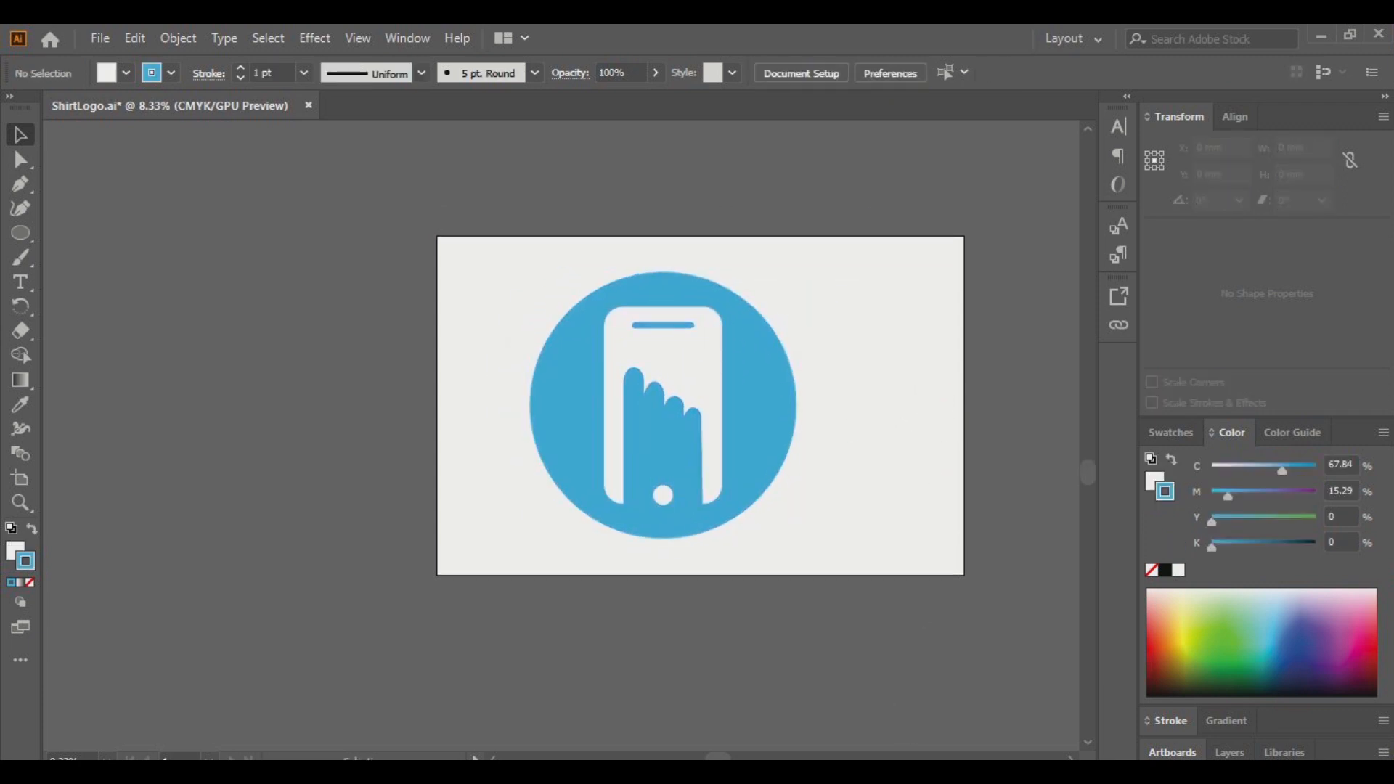